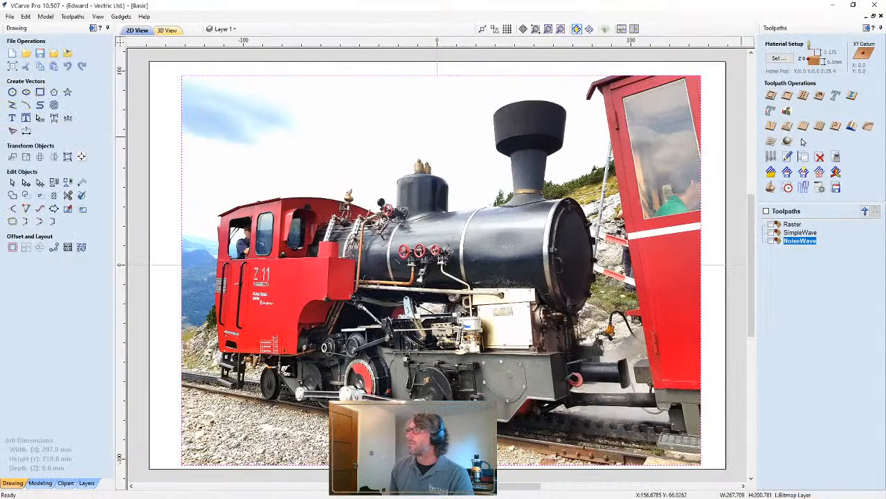
Start a Photo V-Carve toolpath for the train photo, using the V-Bit (90.0° - 1/2") and the Raster strategy
{"action": "left_click", "coordinate": [787, 127]}
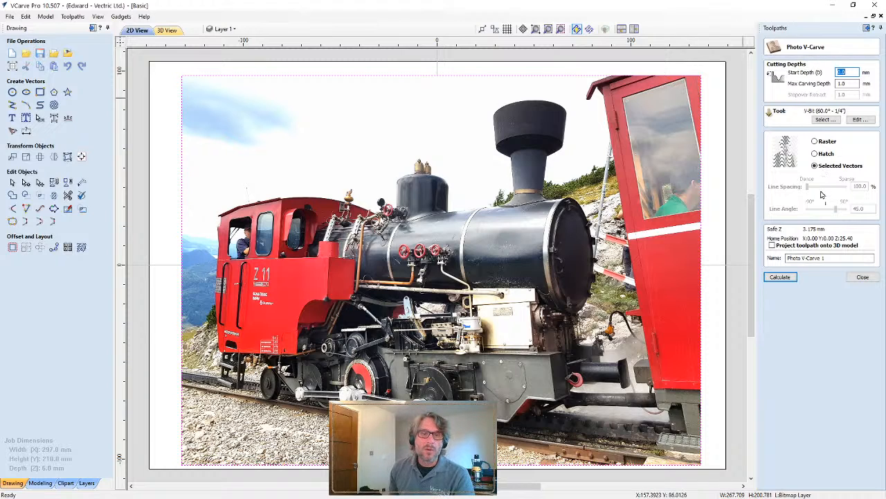
{"action": "left_click", "coordinate": [844, 83]}
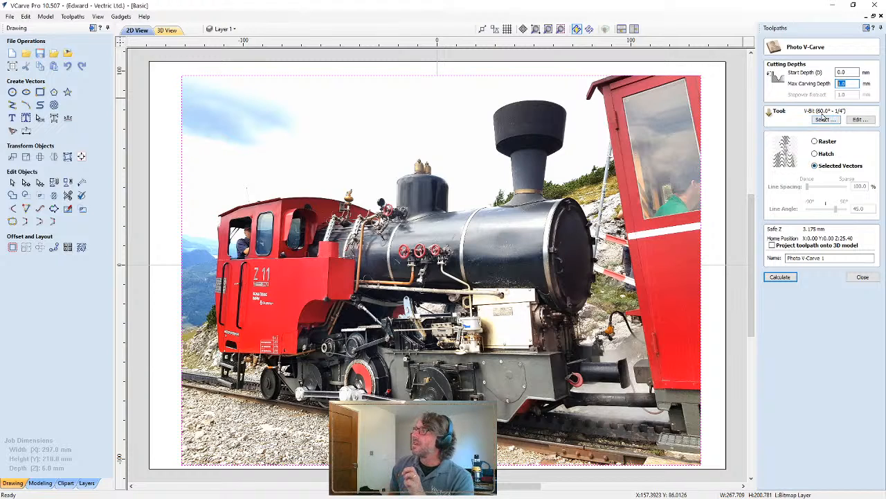
{"action": "left_click", "coordinate": [822, 120]}
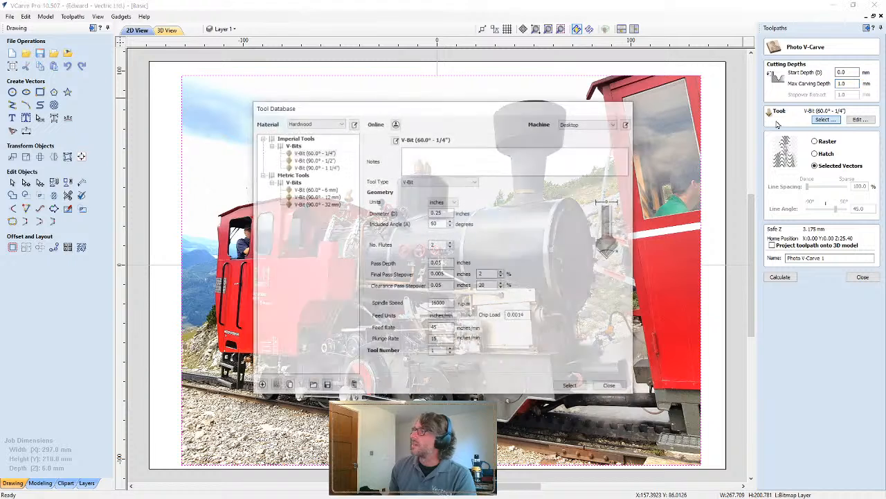
{"action": "left_click", "coordinate": [312, 198]}
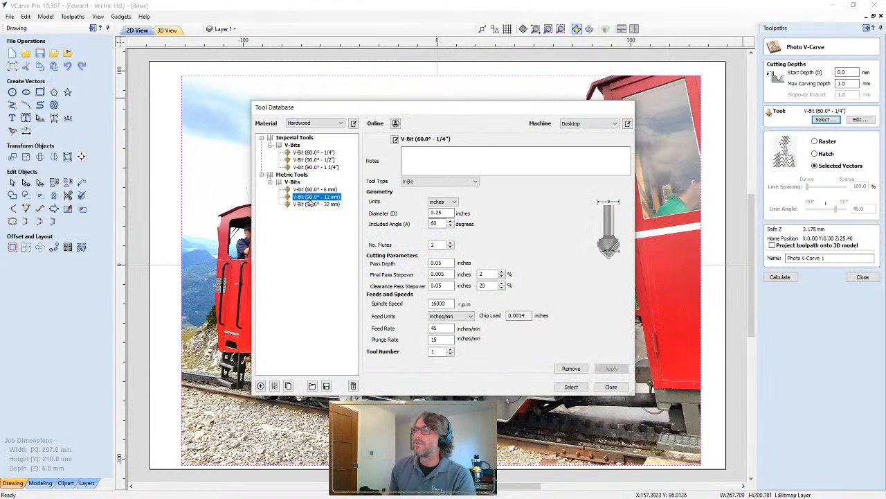
{"action": "left_click", "coordinate": [313, 161]}
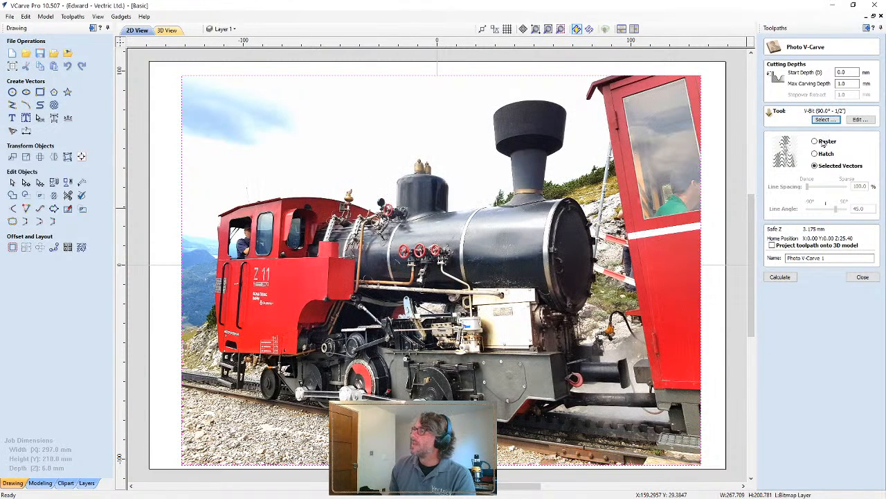
{"action": "left_click", "coordinate": [823, 142]}
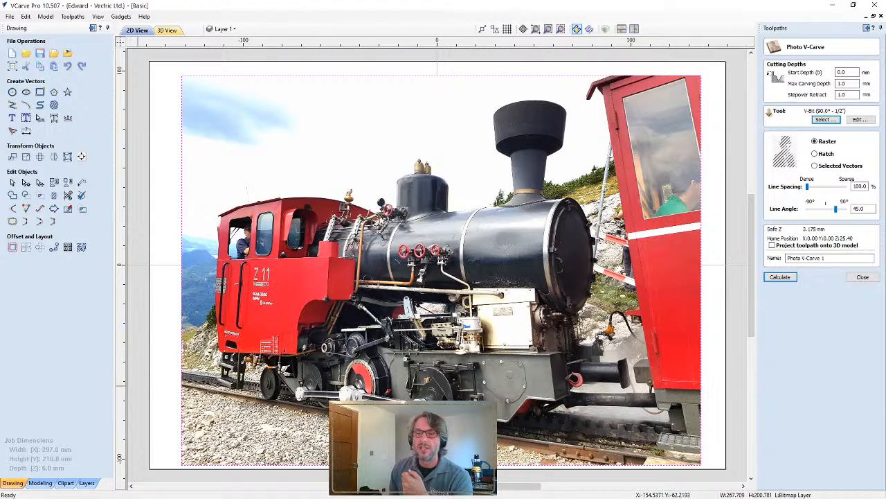
{"action": "key", "text": "alt+Tab"}
{"action": "left_click", "coordinate": [184, 342]}
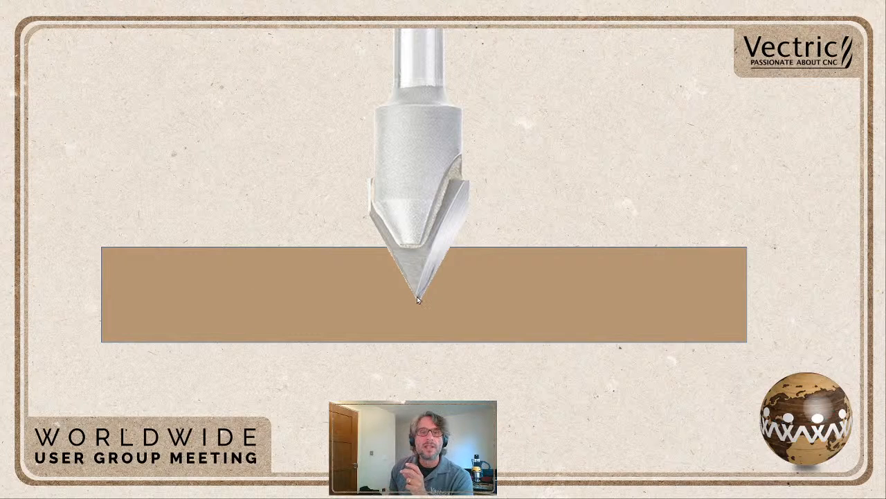
{"action": "left_click", "coordinate": [389, 254]}
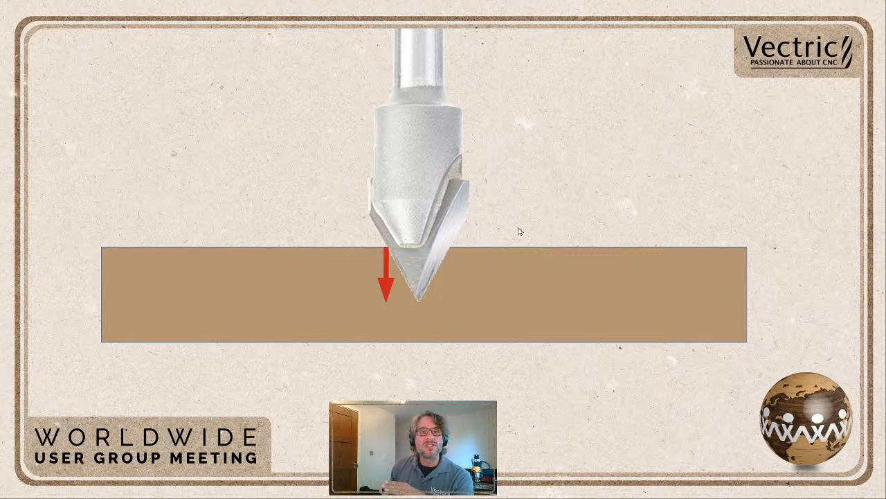
{"action": "left_click", "coordinate": [603, 263]}
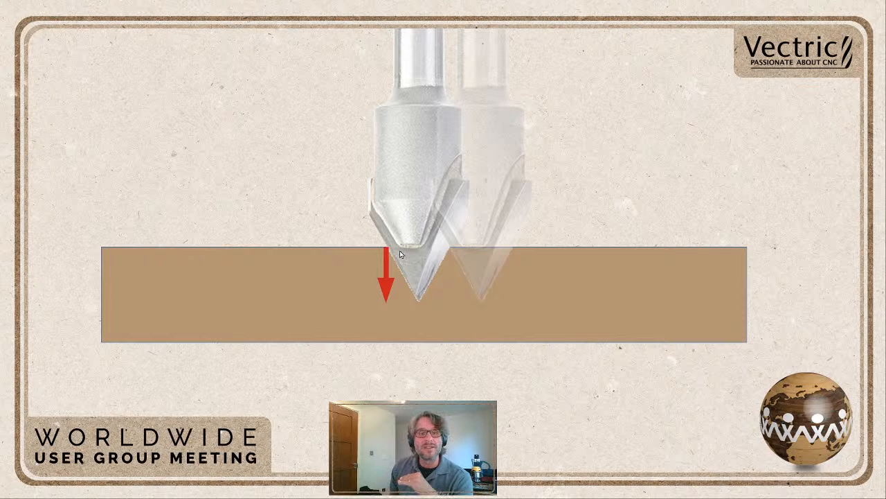
{"action": "left_click", "coordinate": [462, 256]}
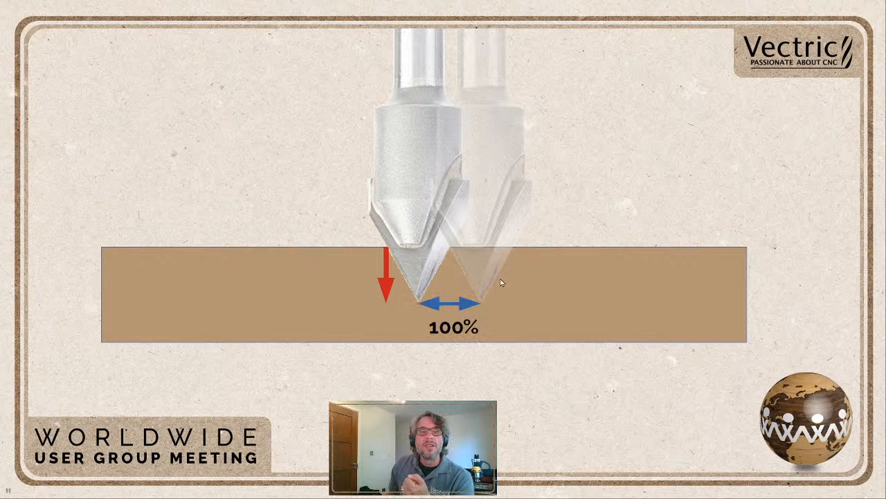
{"action": "left_click", "coordinate": [473, 304]}
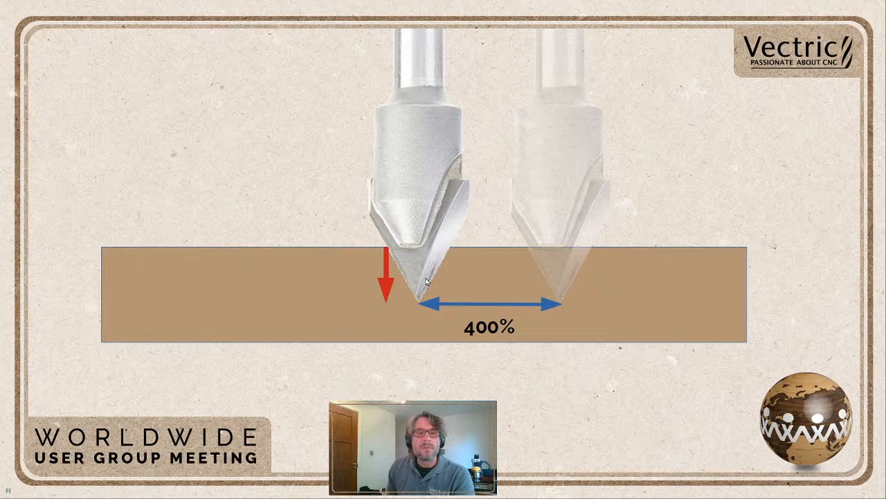
{"action": "left_click", "coordinate": [426, 282]}
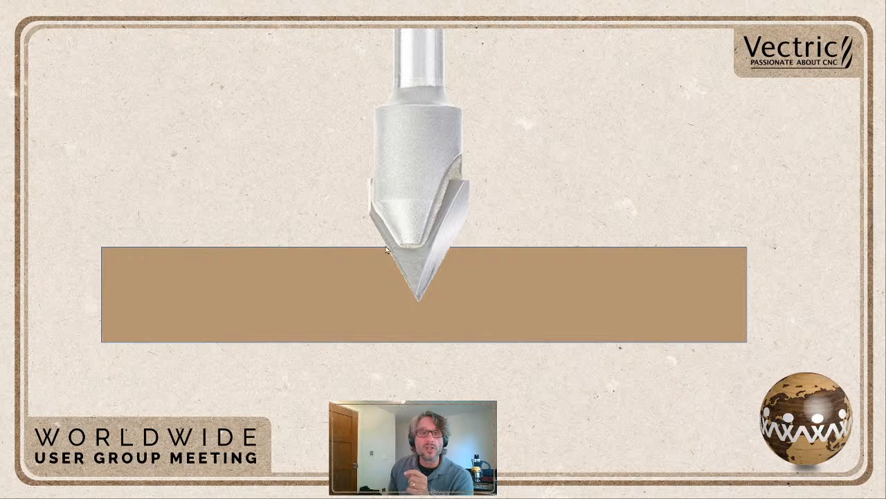
{"action": "left_click", "coordinate": [420, 267]}
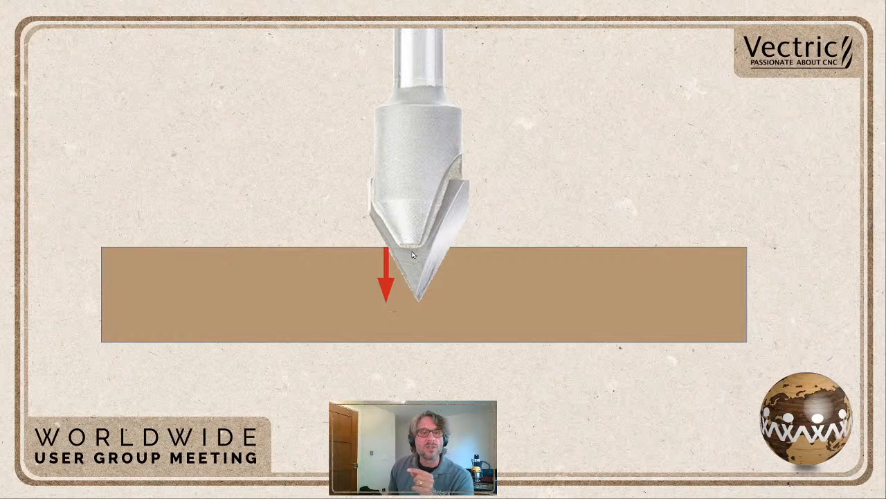
{"action": "left_click", "coordinate": [400, 294]}
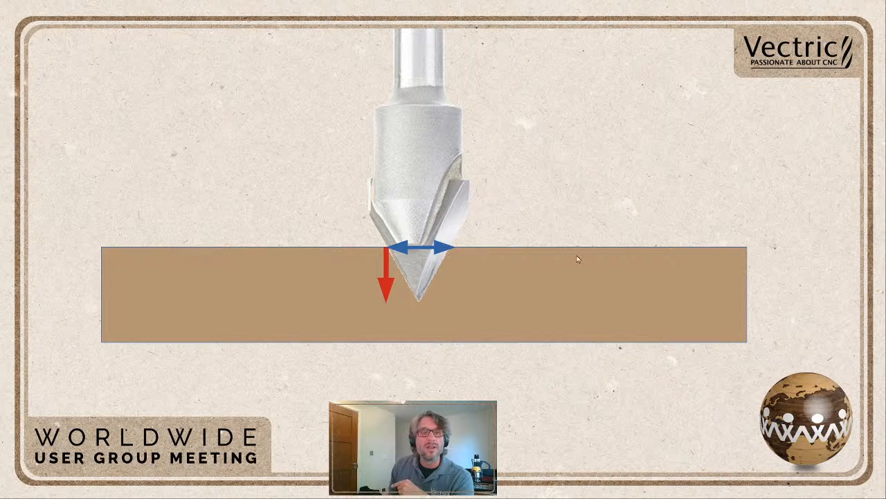
{"action": "left_click", "coordinate": [532, 281]}
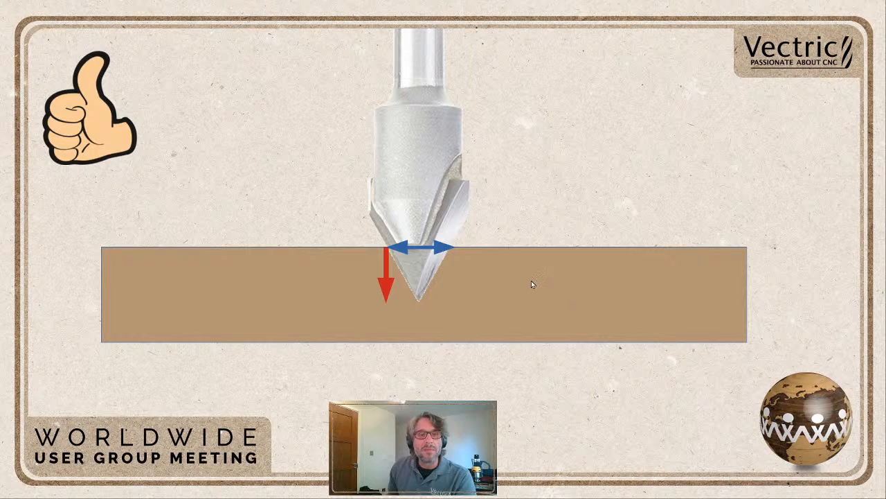
{"action": "left_click", "coordinate": [533, 283]}
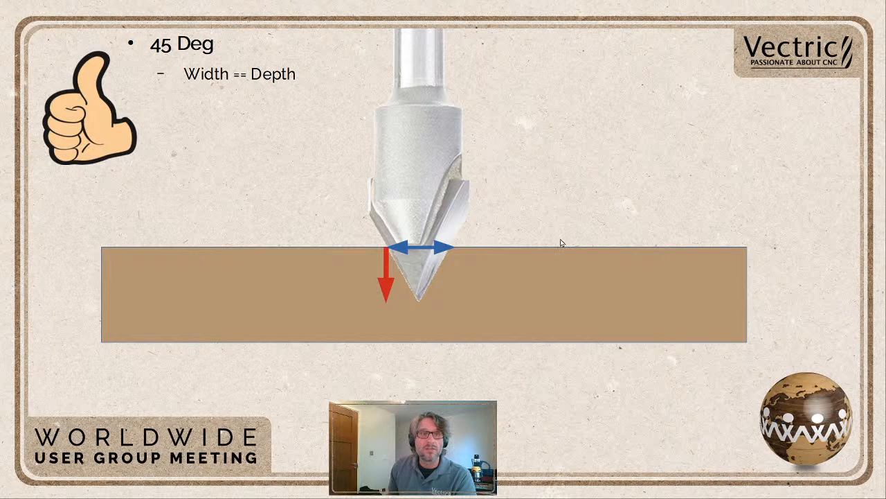
{"action": "left_click", "coordinate": [453, 243]}
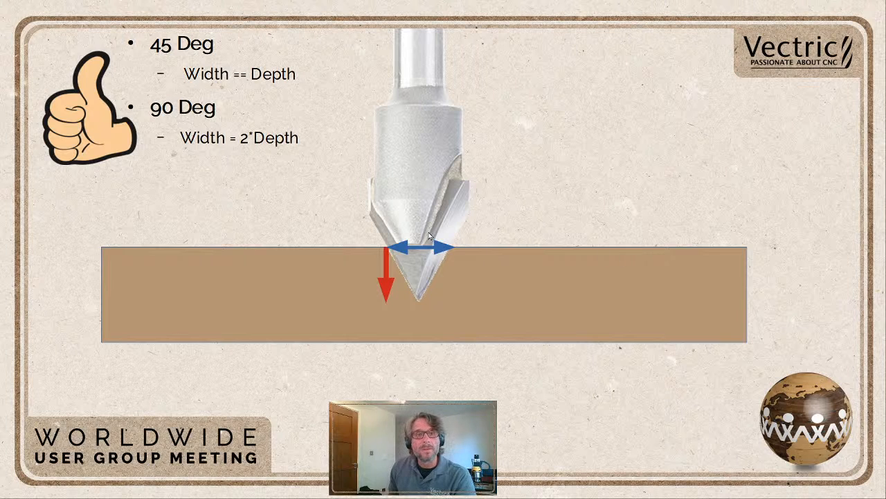
{"action": "left_click", "coordinate": [312, 234]}
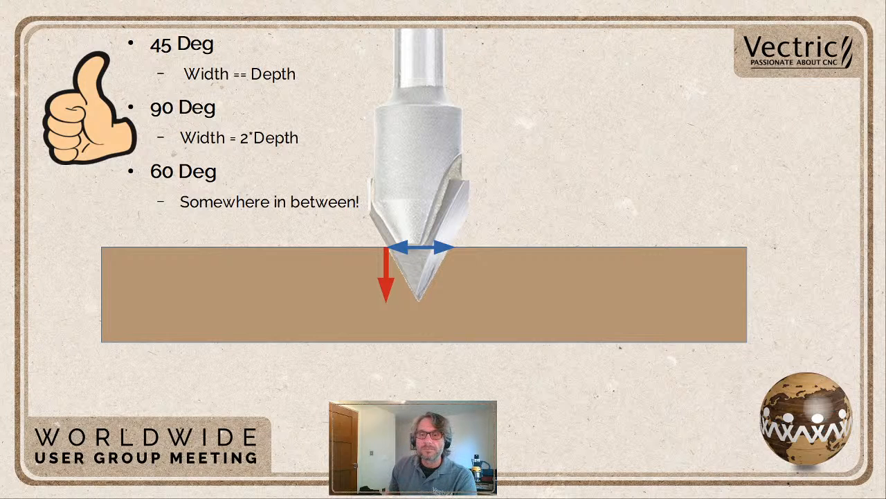
{"action": "key", "text": "alt+Tab"}
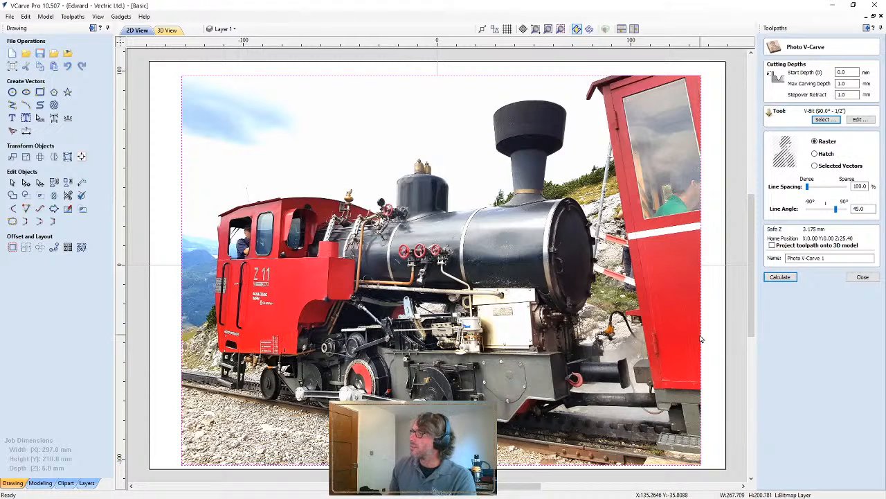
Calculate the raster Photo V-Carve toolpath and preview the selected toolpath's carving on the material
{"action": "double_click", "coordinate": [858, 209]}
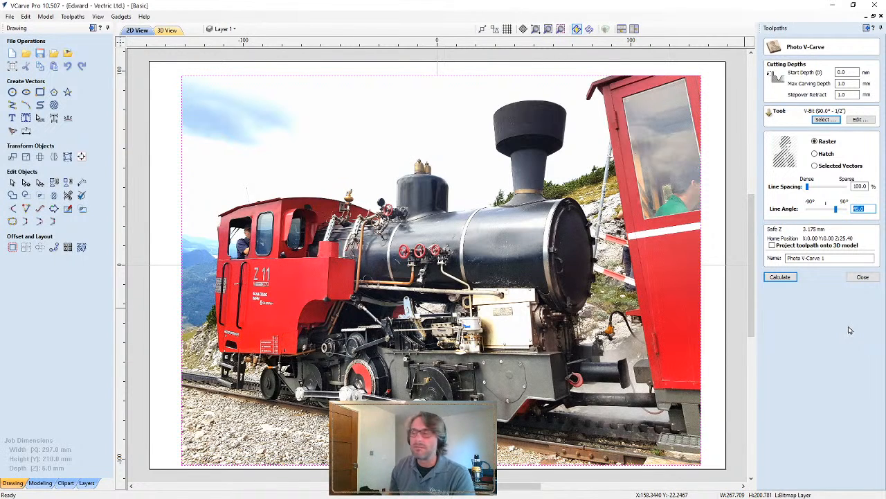
{"action": "left_click", "coordinate": [781, 276]}
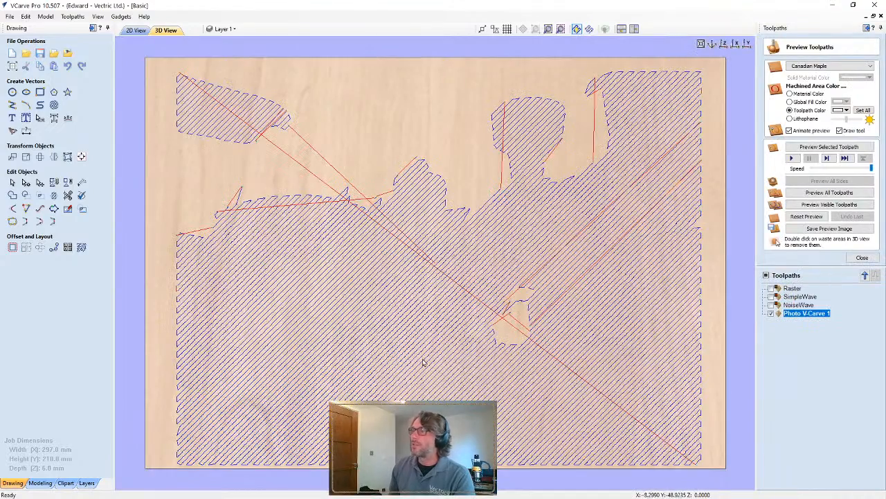
{"action": "left_click_drag", "start_coordinate": [392, 334], "coordinate": [337, 167]}
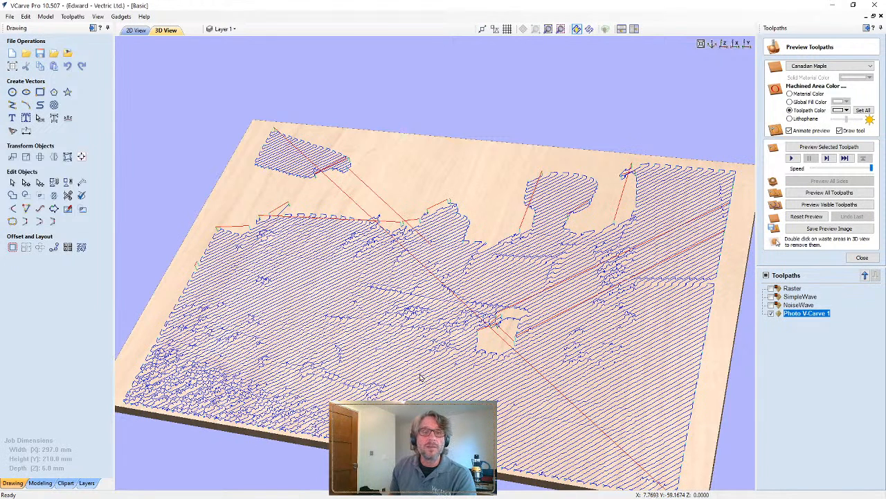
{"action": "left_click_drag", "start_coordinate": [441, 368], "coordinate": [458, 405]}
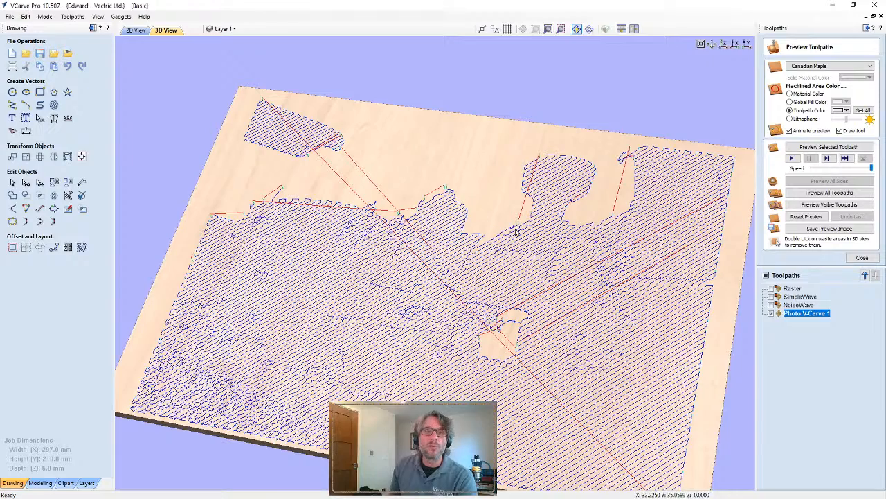
{"action": "left_click_drag", "start_coordinate": [516, 233], "coordinate": [534, 287]}
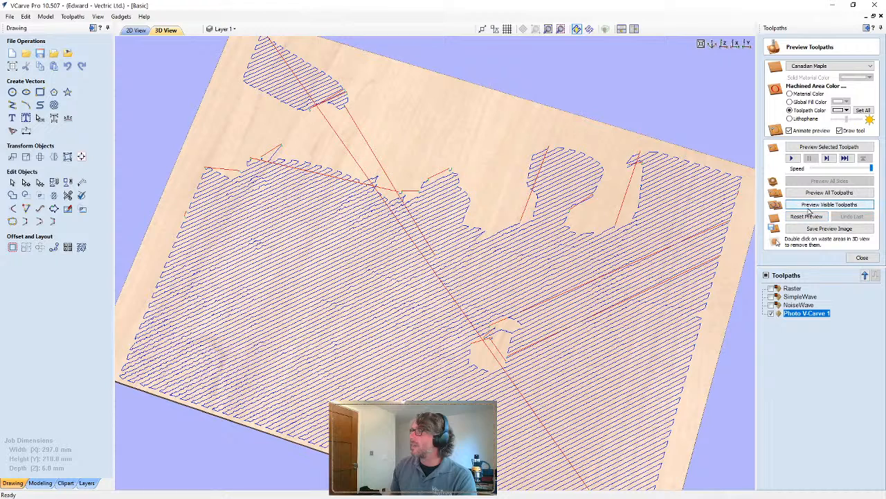
{"action": "left_click", "coordinate": [819, 148]}
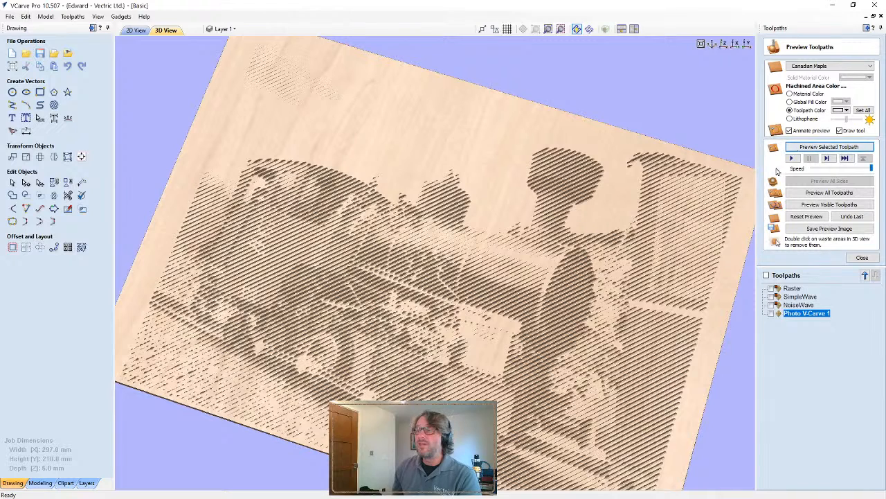
Check the preview simulation quality options and examine the carved raster grooves of the locomotive up close
{"action": "left_click", "coordinate": [72, 17]}
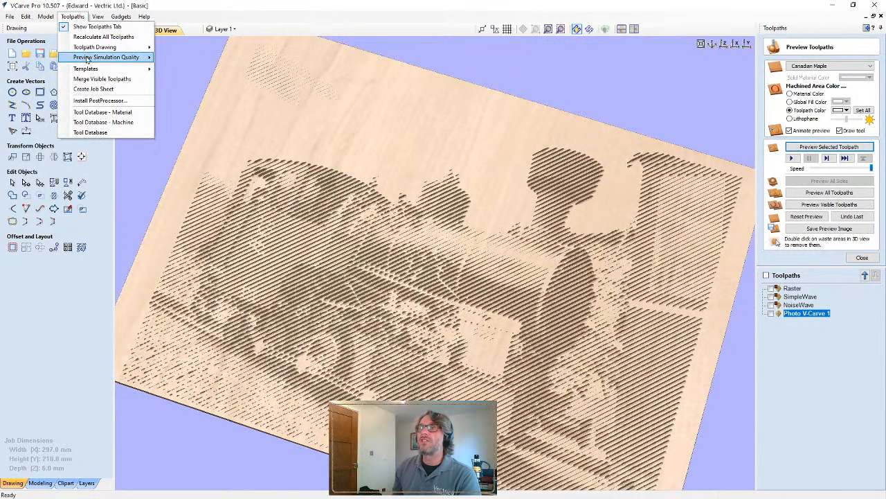
{"action": "mouse_move", "coordinate": [87, 59]}
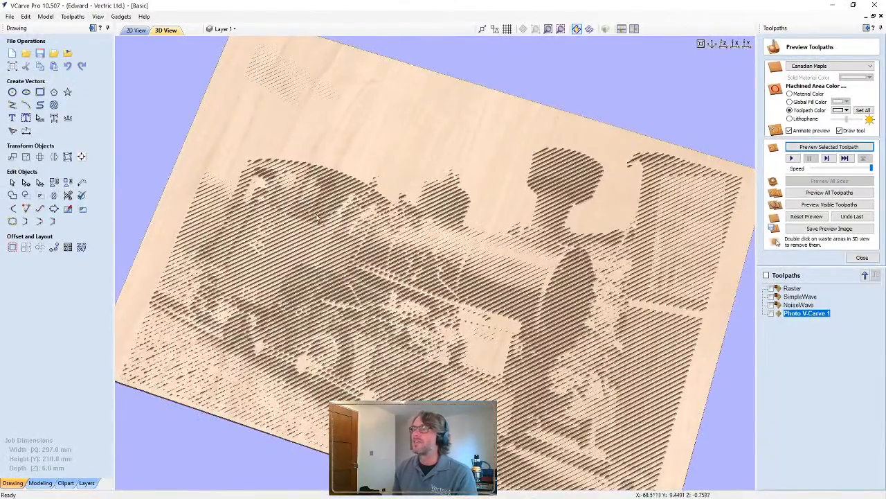
{"action": "scroll", "coordinate": [366, 284], "scroll_direction": "up", "scroll_amount": 10}
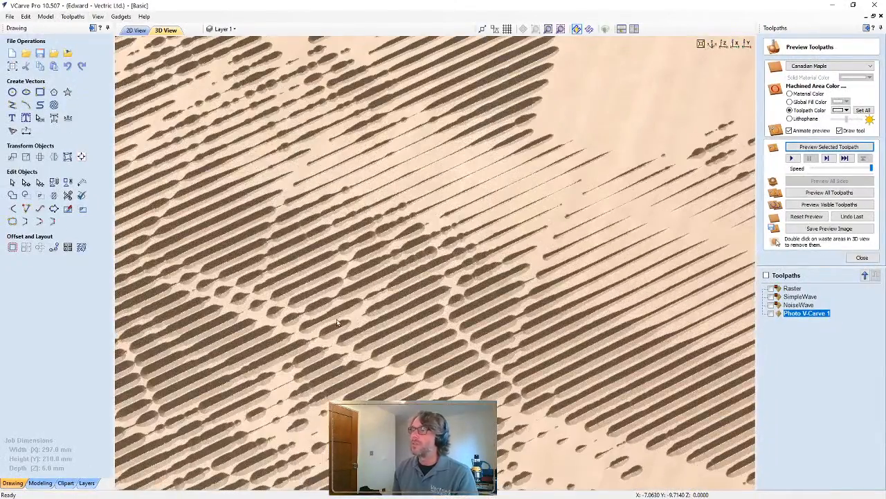
{"action": "scroll", "coordinate": [366, 284], "scroll_direction": "down", "scroll_amount": 5}
{"action": "scroll", "coordinate": [358, 342], "scroll_direction": "up", "scroll_amount": 5}
{"action": "scroll", "coordinate": [358, 343], "scroll_direction": "up", "scroll_amount": 1}
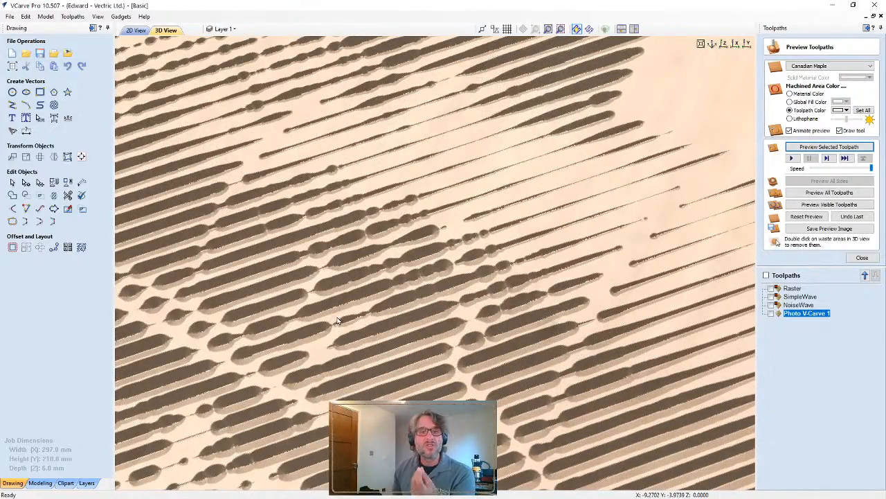
{"action": "scroll", "coordinate": [343, 319], "scroll_direction": "down", "scroll_amount": 3}
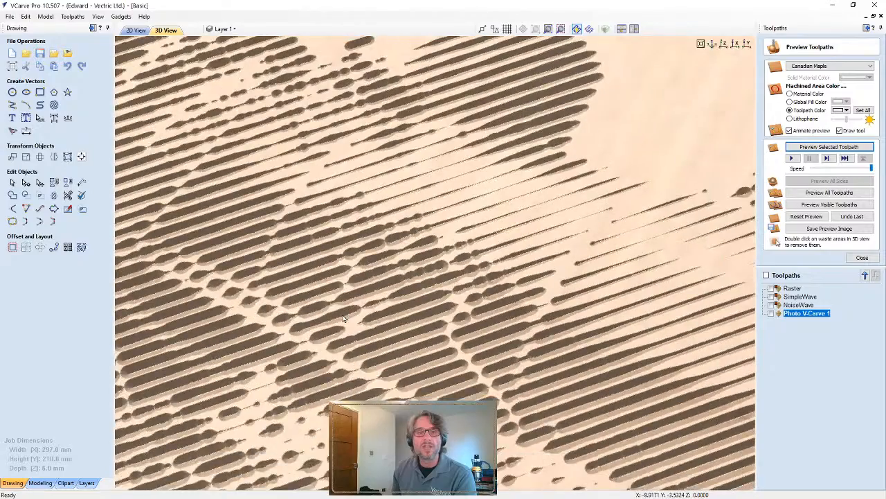
{"action": "scroll", "coordinate": [348, 275], "scroll_direction": "down", "scroll_amount": 4}
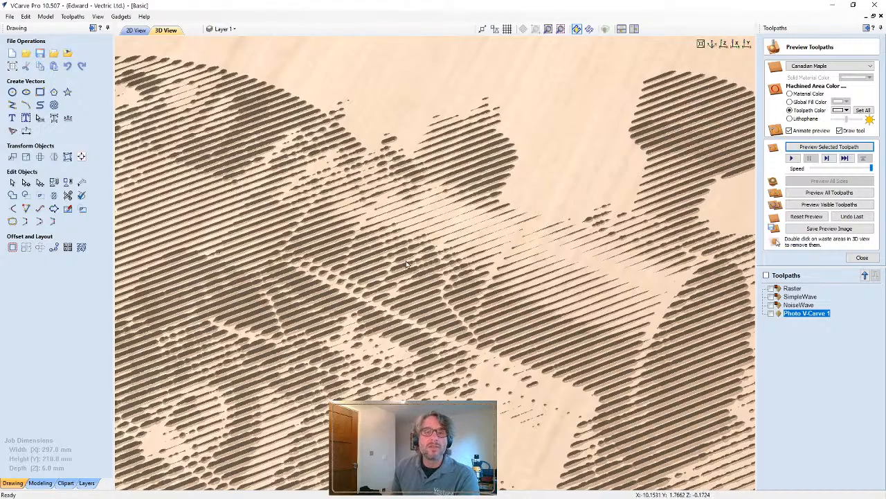
{"action": "left_click_drag", "start_coordinate": [415, 262], "coordinate": [524, 359]}
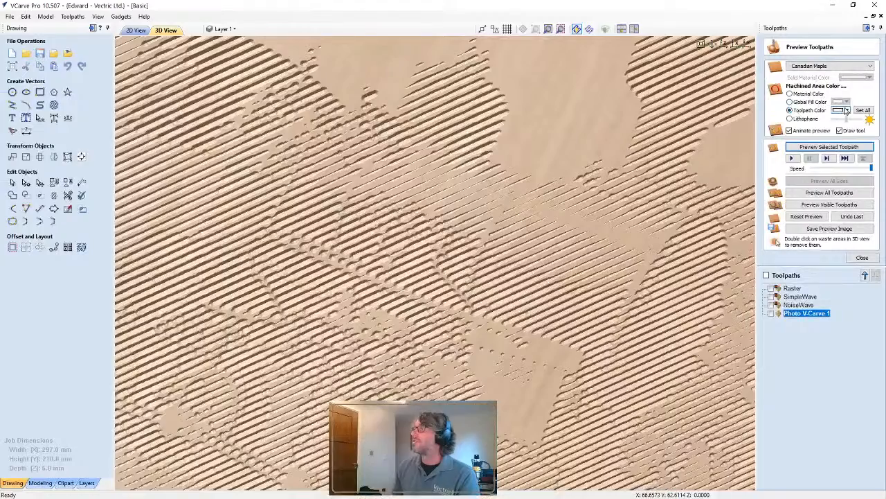
Set the toolpath color of the machined areas to brown and view the whole carved photo in the preview
{"action": "left_click", "coordinate": [846, 111]}
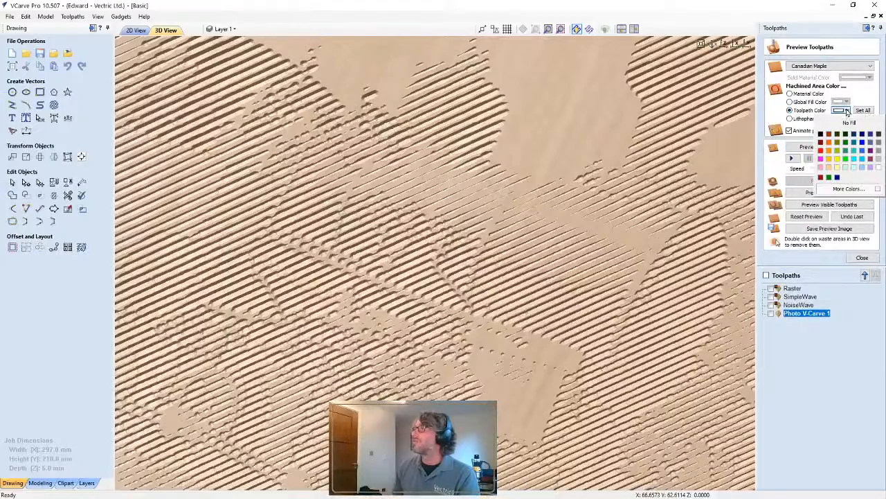
{"action": "left_click", "coordinate": [829, 136]}
{"action": "scroll", "coordinate": [483, 282], "scroll_direction": "down", "scroll_amount": 3}
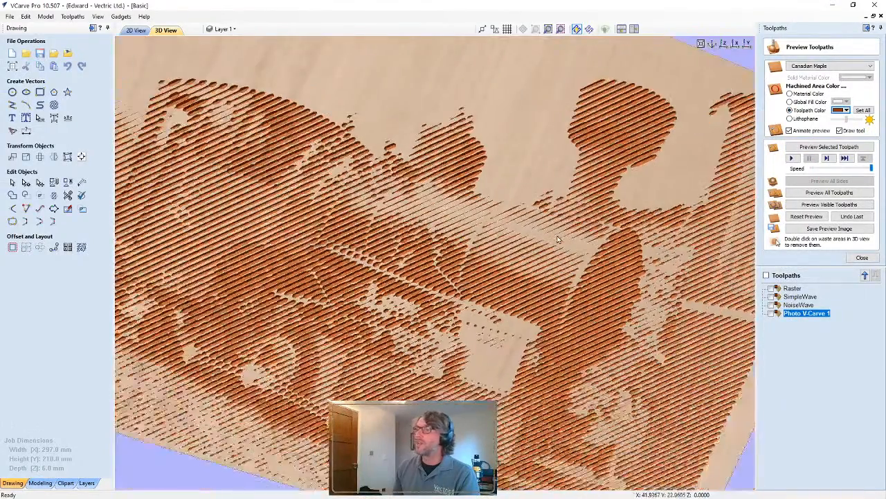
{"action": "left_click_drag", "start_coordinate": [483, 281], "coordinate": [435, 221]}
{"action": "scroll", "coordinate": [371, 253], "scroll_direction": "down", "scroll_amount": 3}
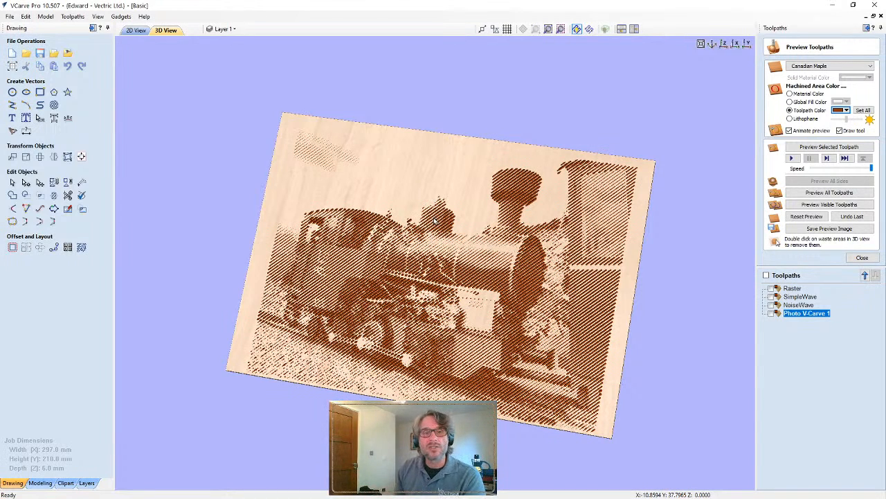
Start a vector texture in the 2D view with 2.5 mm maximum spacing, 5.0 mm amplitude and the noise at minimum
{"action": "double_click", "coordinate": [804, 313]}
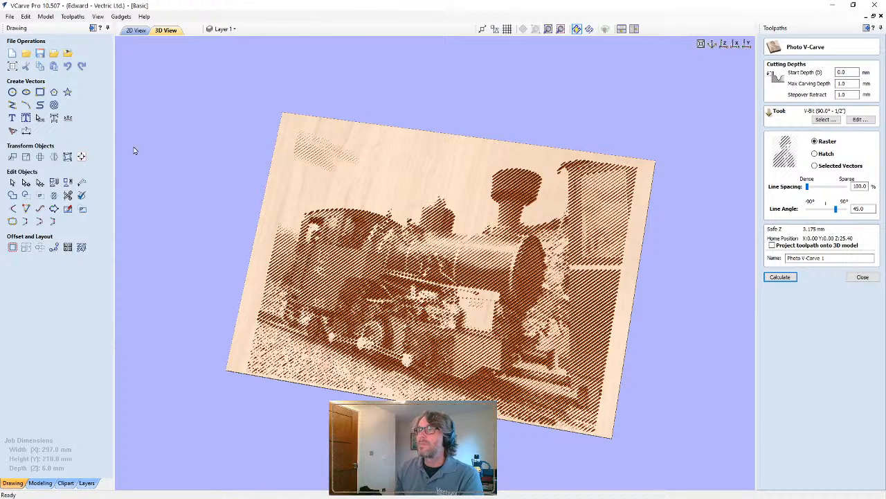
{"action": "left_click", "coordinate": [863, 277]}
{"action": "left_click", "coordinate": [136, 29]}
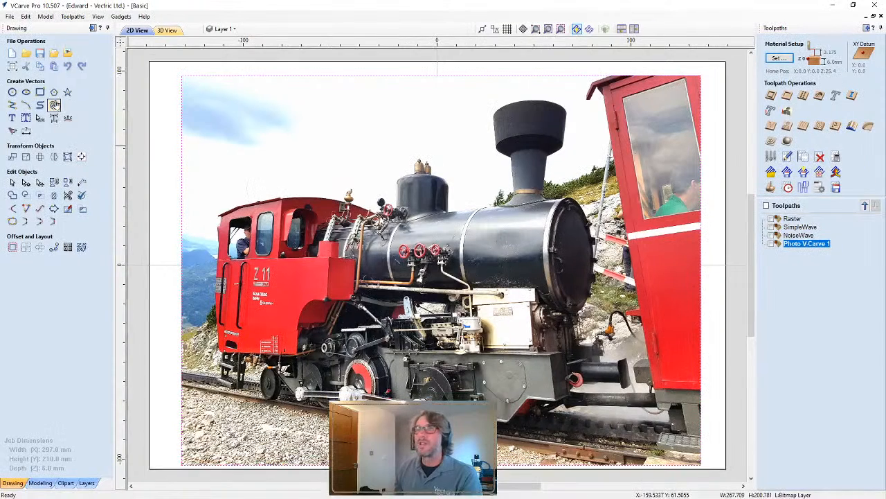
{"action": "left_click", "coordinate": [55, 105]}
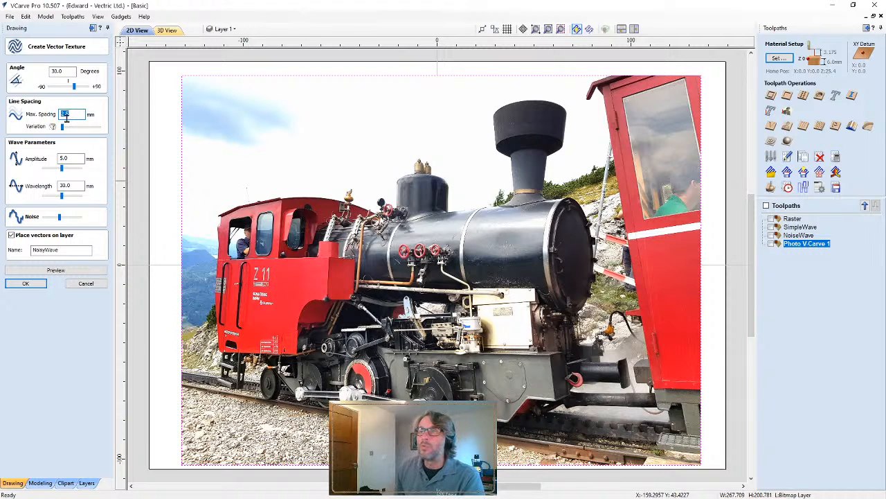
{"action": "left_click", "coordinate": [72, 158]}
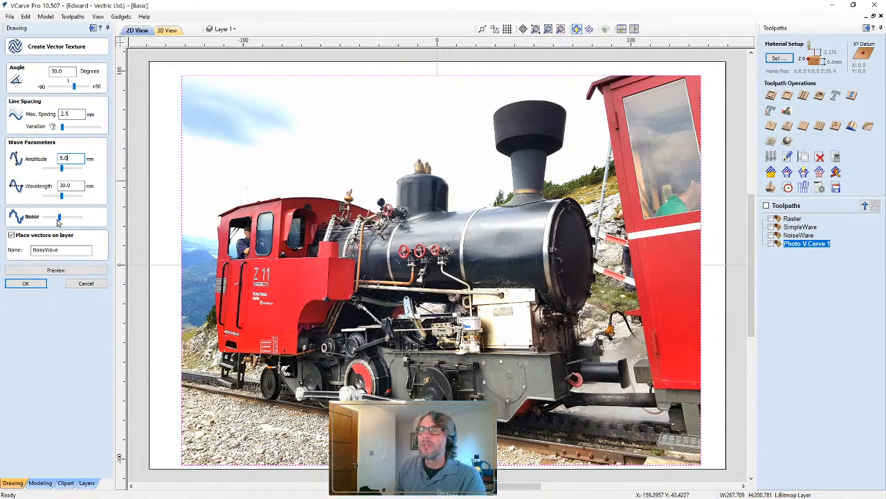
{"action": "left_click_drag", "start_coordinate": [59, 219], "coordinate": [41, 251]}
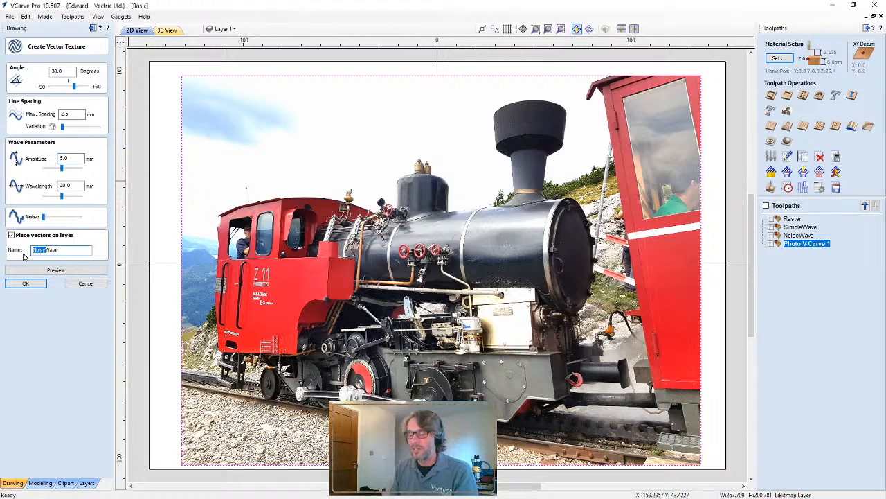
Name the texture's layer SimpleWave, preview the wavy lines and create them over the train photo
{"action": "type", "text": "Simpl"}
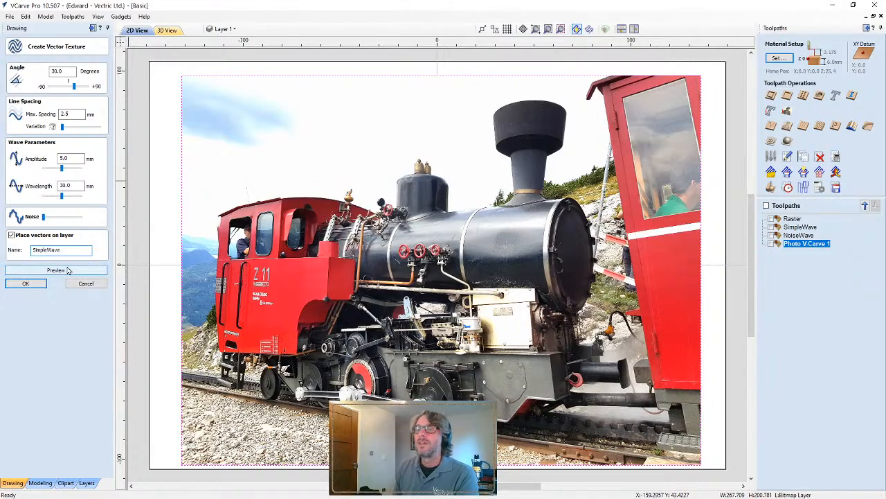
{"action": "left_click", "coordinate": [65, 271]}
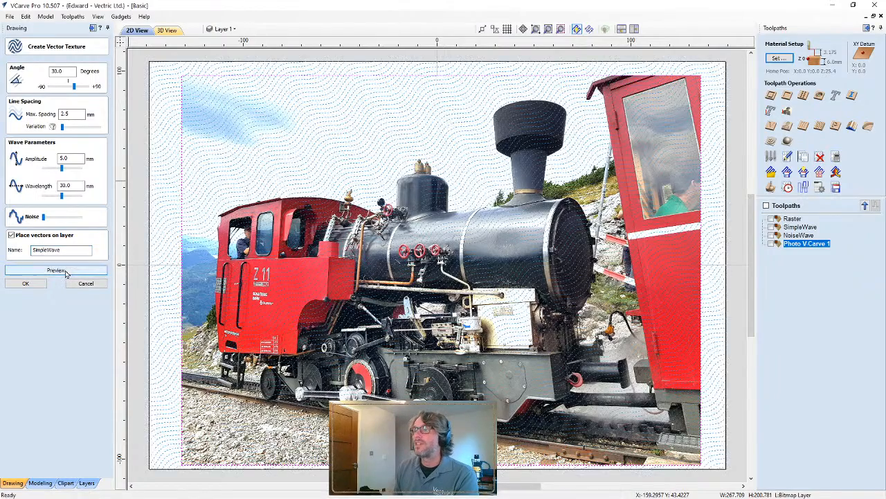
{"action": "left_click", "coordinate": [39, 283]}
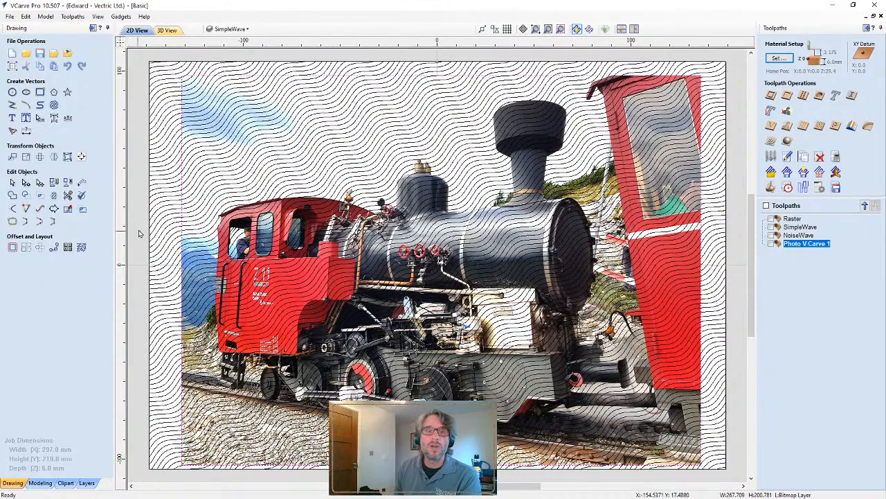
Recalculate the Photo V-Carve 1 toolpath using the Selected Vectors strategy with all the wavy lines selected
{"action": "scroll", "coordinate": [131, 224], "scroll_direction": "up", "scroll_amount": 2}
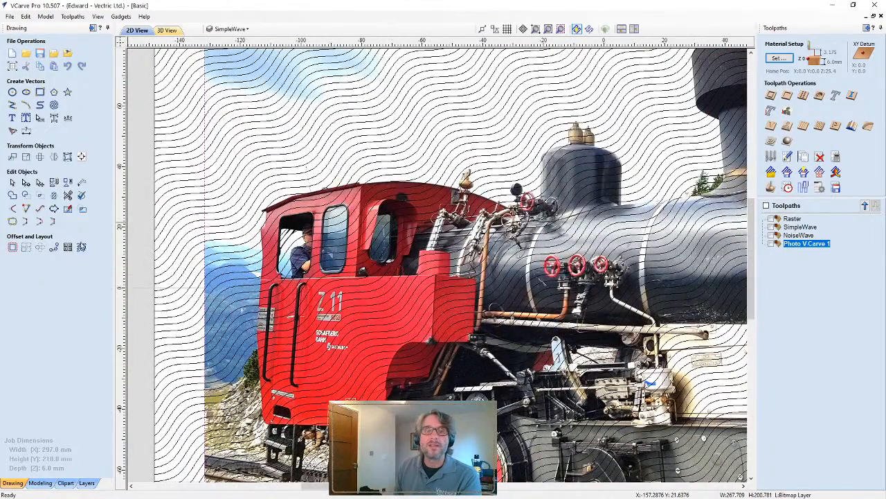
{"action": "scroll", "coordinate": [469, 271], "scroll_direction": "down", "scroll_amount": 4}
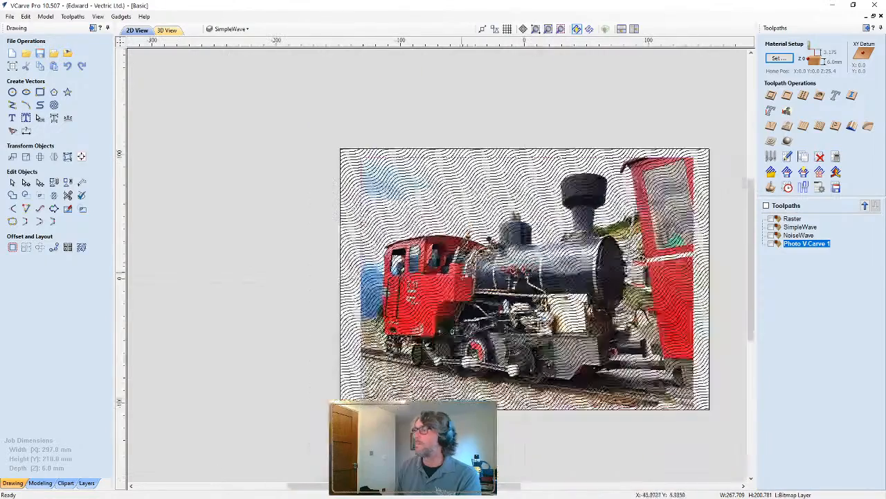
{"action": "double_click", "coordinate": [791, 245]}
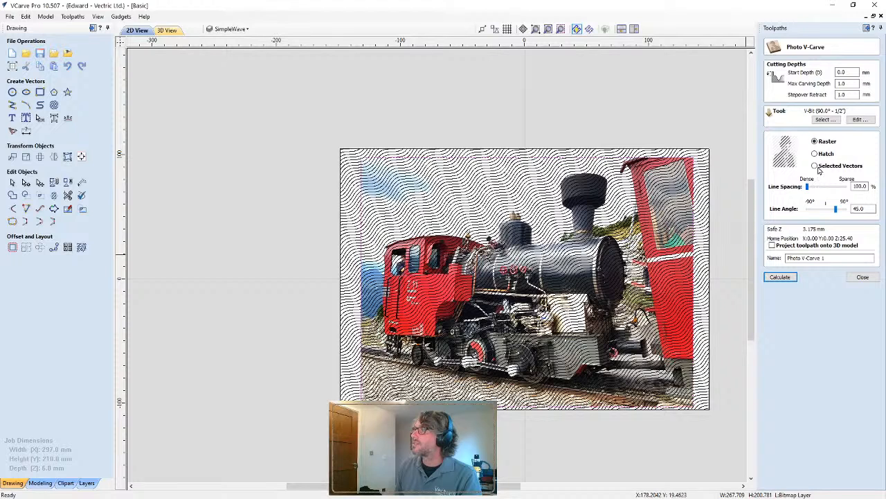
{"action": "left_click", "coordinate": [815, 167]}
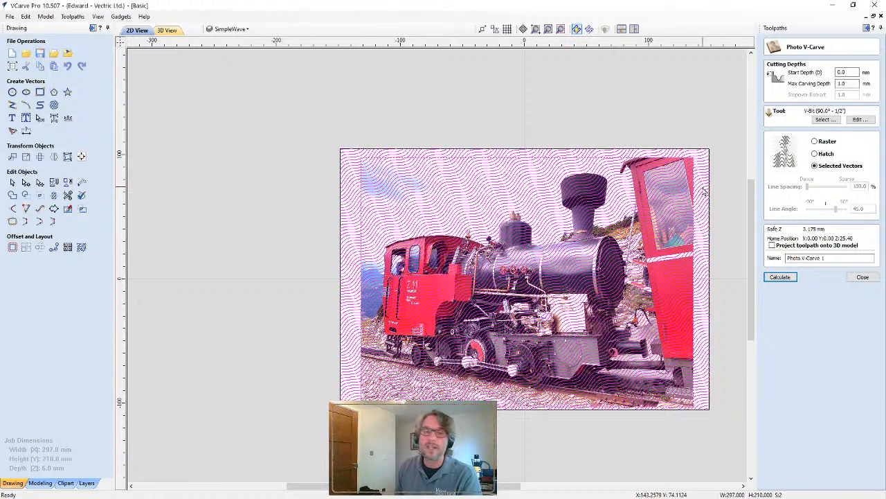
{"action": "left_click", "coordinate": [795, 280]}
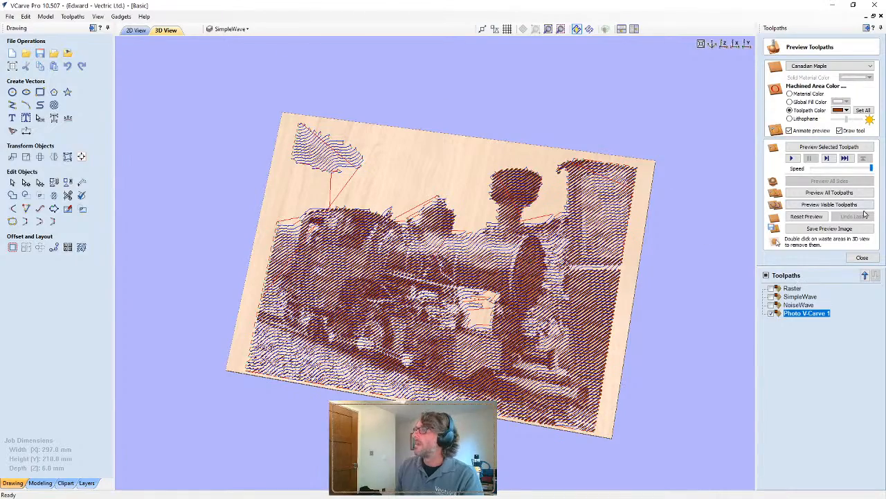
Reset the material preview, simulate the wave-based Photo V-Carve 1 toolpath and examine the carved locomotive up close
{"action": "left_click", "coordinate": [807, 217]}
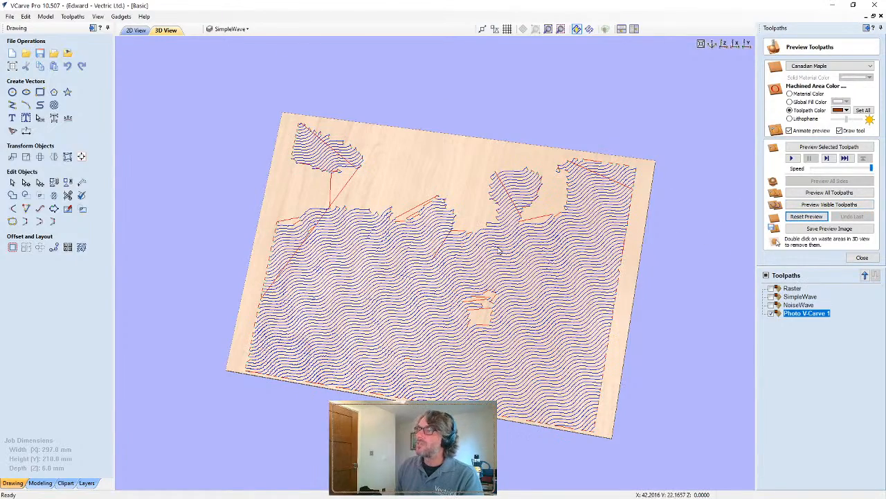
{"action": "scroll", "coordinate": [529, 258], "scroll_direction": "up", "scroll_amount": 2}
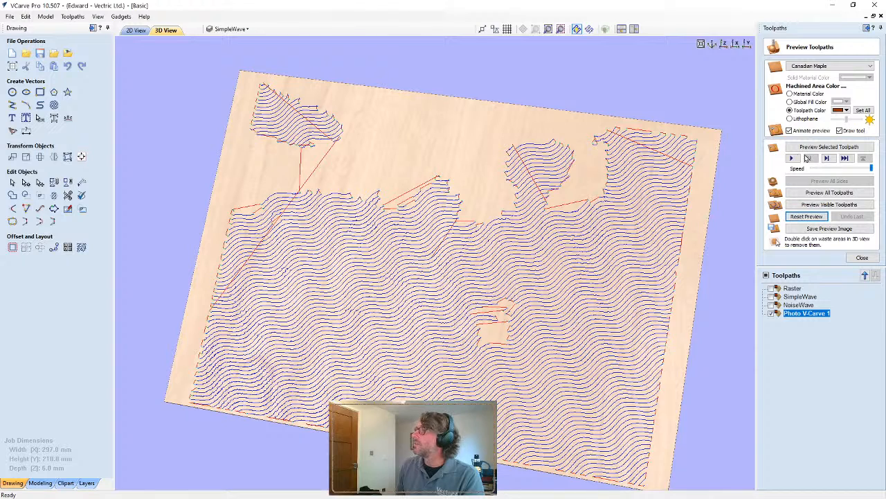
{"action": "left_click", "coordinate": [824, 147]}
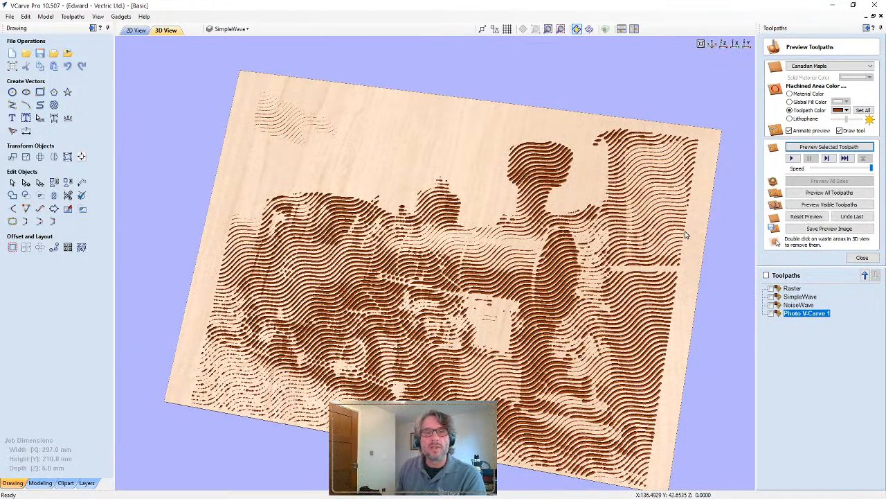
{"action": "scroll", "coordinate": [525, 315], "scroll_direction": "up", "scroll_amount": 3}
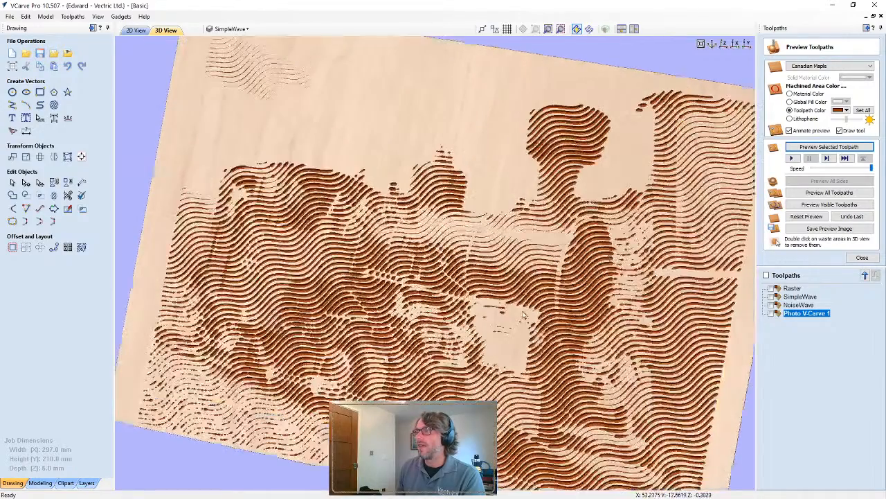
{"action": "scroll", "coordinate": [563, 299], "scroll_direction": "up", "scroll_amount": 2}
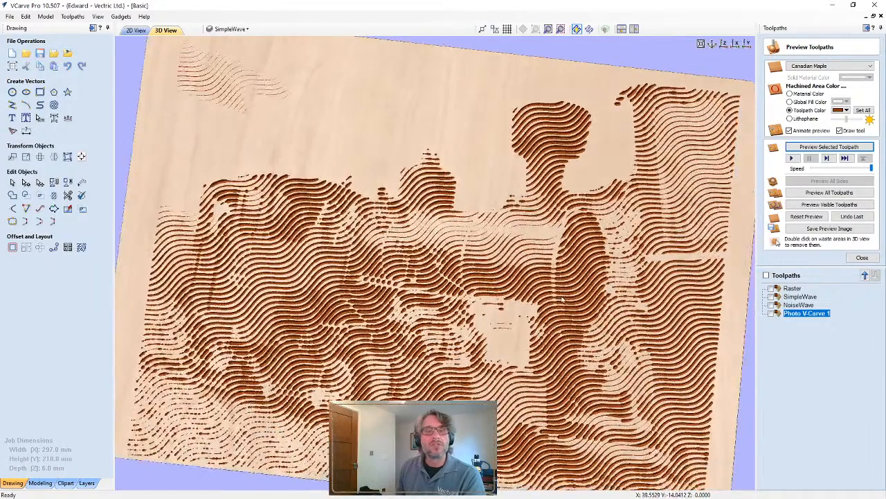
{"action": "scroll", "coordinate": [562, 299], "scroll_direction": "down", "scroll_amount": 2}
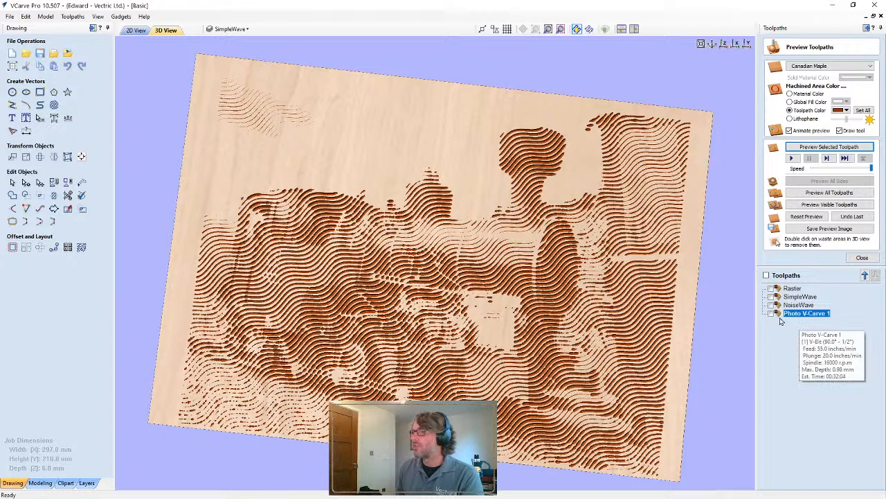
Hide the SimpleWave layer, return to the 2D view and close the toolpath preview
{"action": "left_click", "coordinate": [86, 482]}
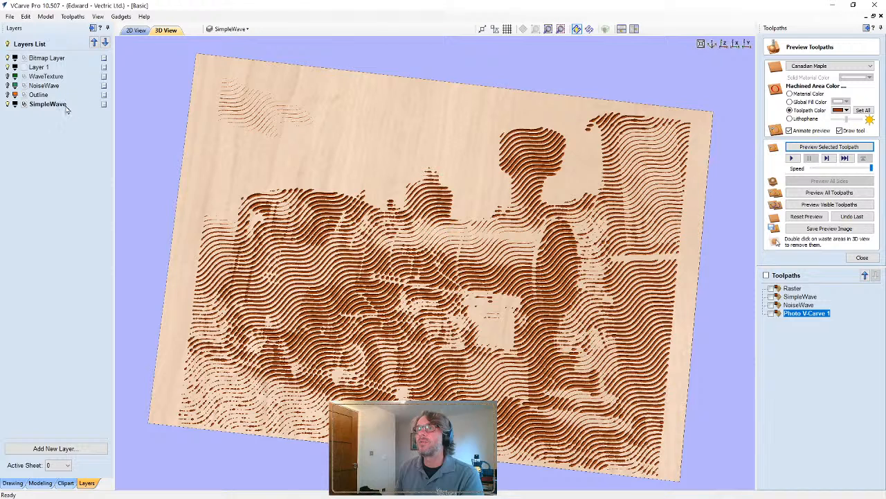
{"action": "left_click", "coordinate": [7, 104]}
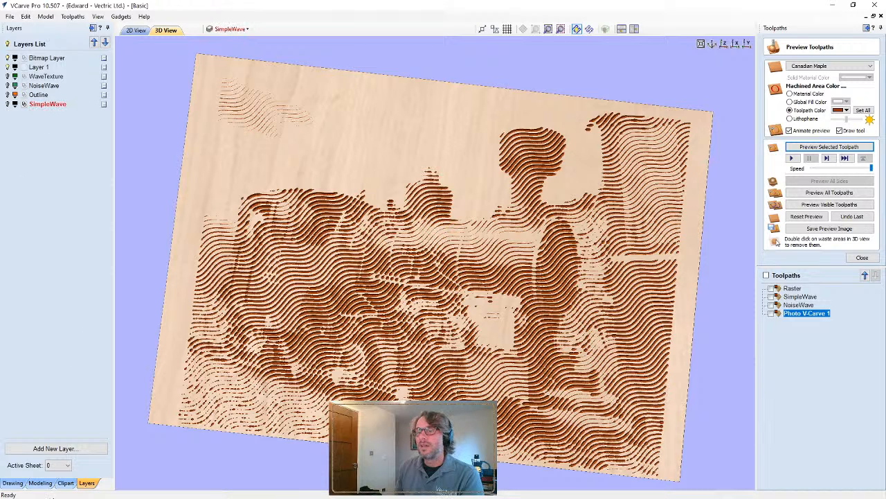
{"action": "left_click", "coordinate": [12, 483]}
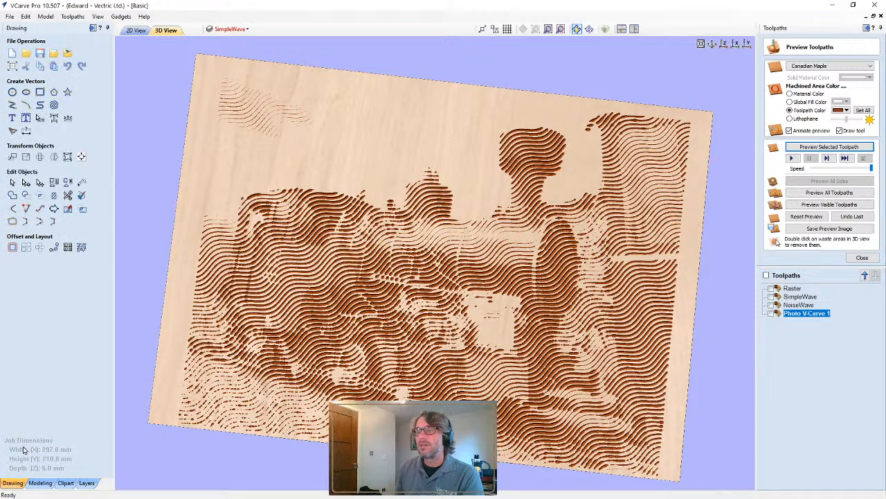
{"action": "left_click", "coordinate": [146, 28]}
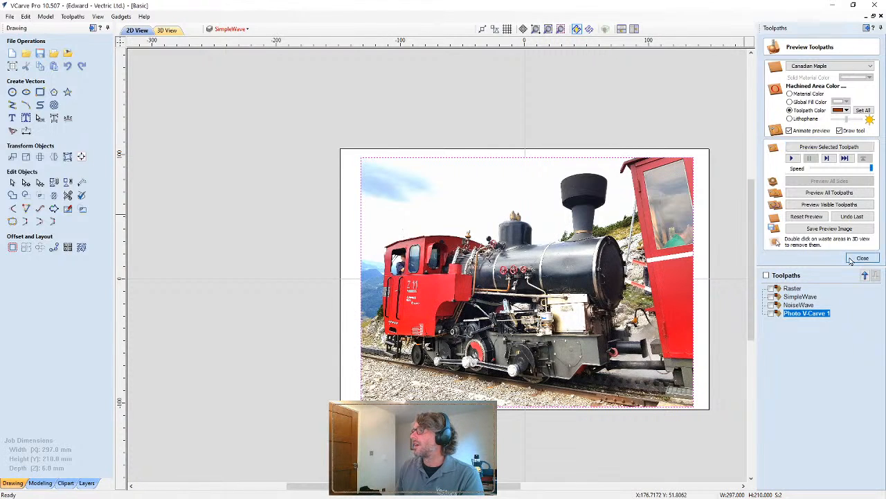
{"action": "left_click", "coordinate": [859, 257]}
Create a second wave texture on the SimpleWave layer with 2.5 mm maximum spacing and the noise raised to a medium level
{"action": "left_click", "coordinate": [55, 105]}
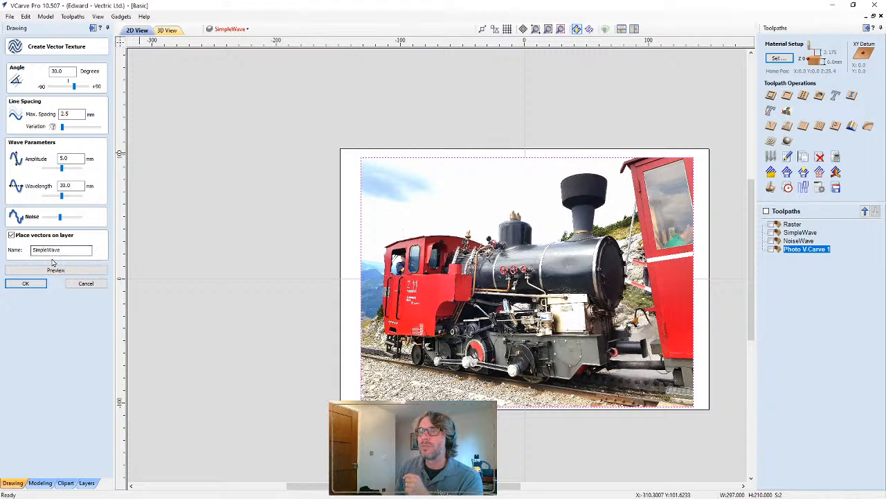
{"action": "left_click", "coordinate": [55, 270]}
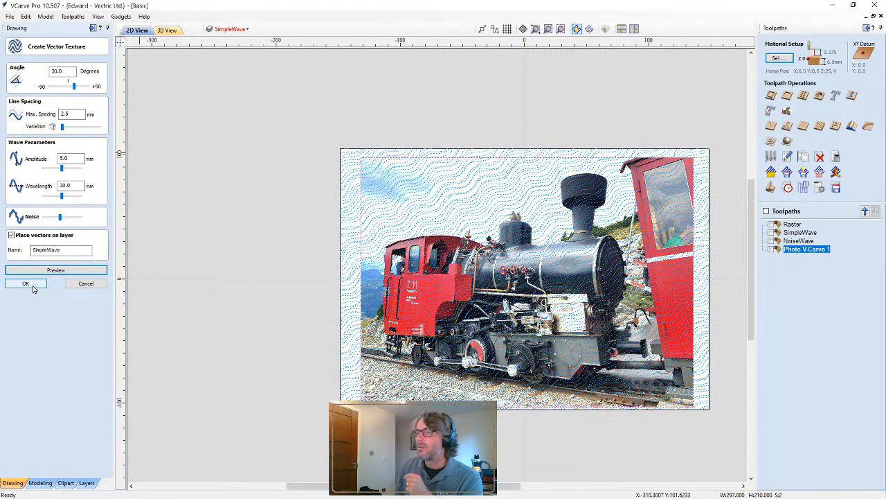
{"action": "left_click", "coordinate": [26, 284]}
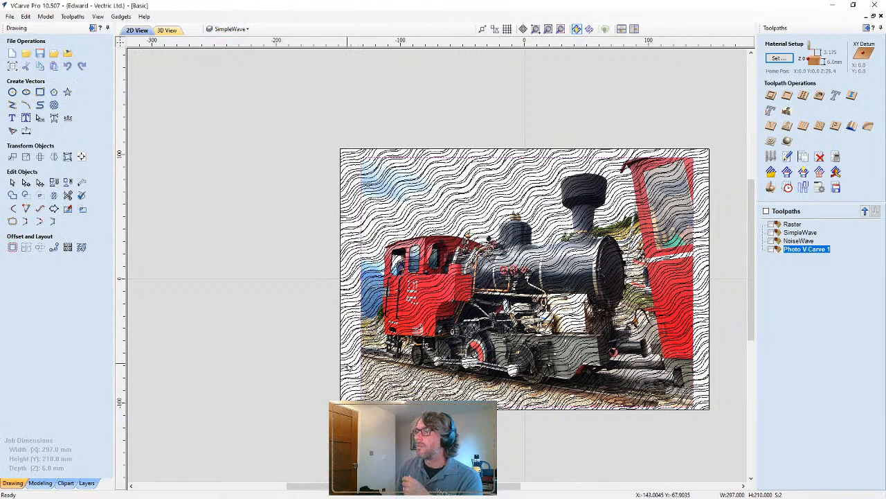
Recalculate the NoiseWave Photo V-Carve toolpath from the selected noisy wave lines and preview its carving on the material
{"action": "left_click", "coordinate": [350, 367]}
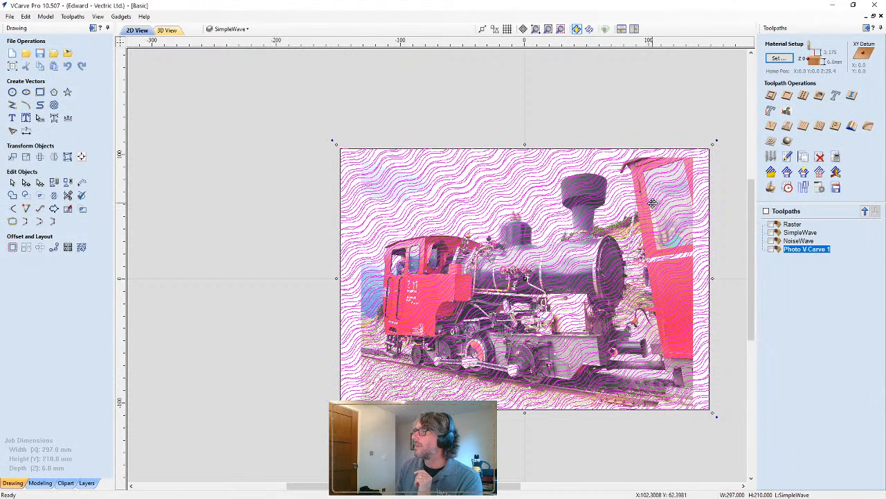
{"action": "left_click", "coordinate": [795, 243]}
{"action": "double_click", "coordinate": [795, 242]}
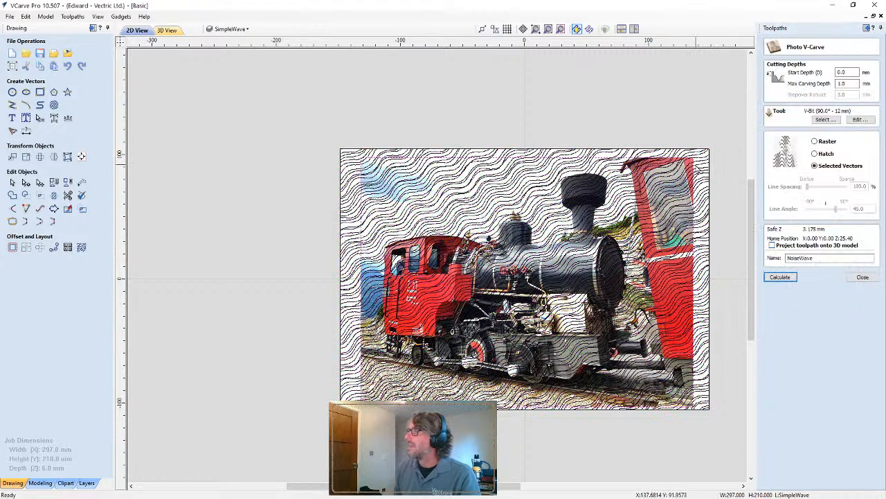
{"action": "left_click", "coordinate": [700, 162]}
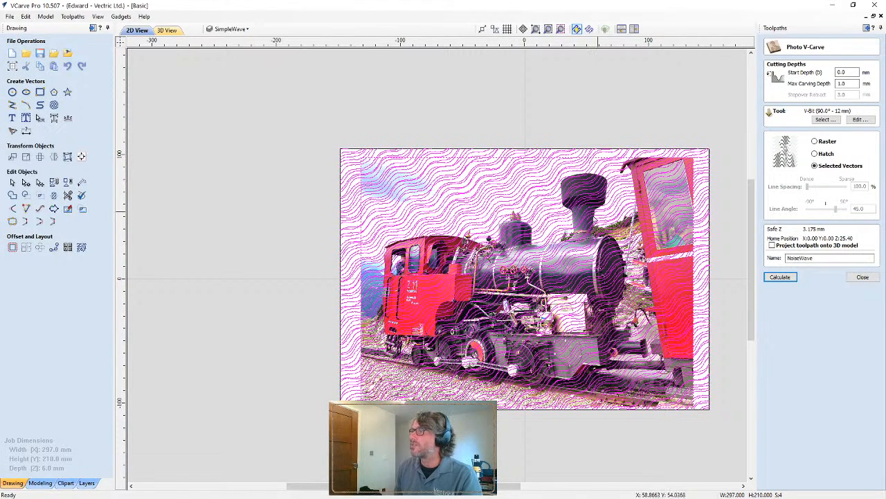
{"action": "left_click", "coordinate": [772, 278]}
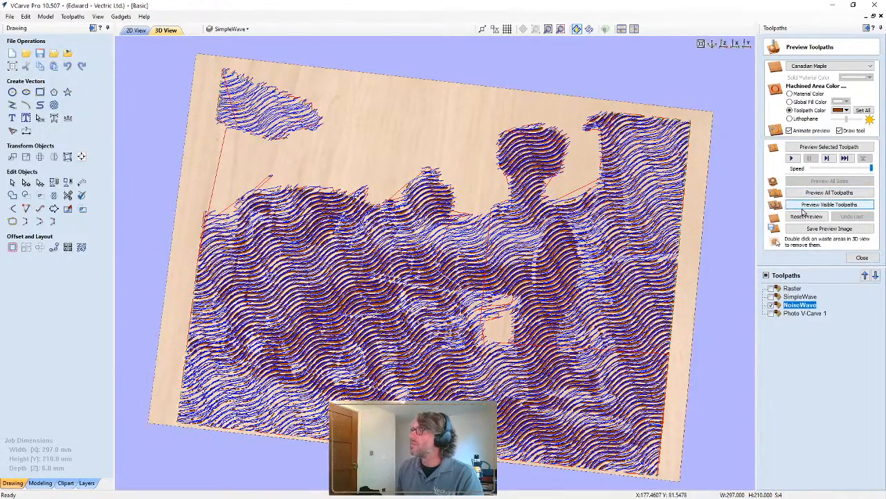
{"action": "left_click", "coordinate": [824, 146]}
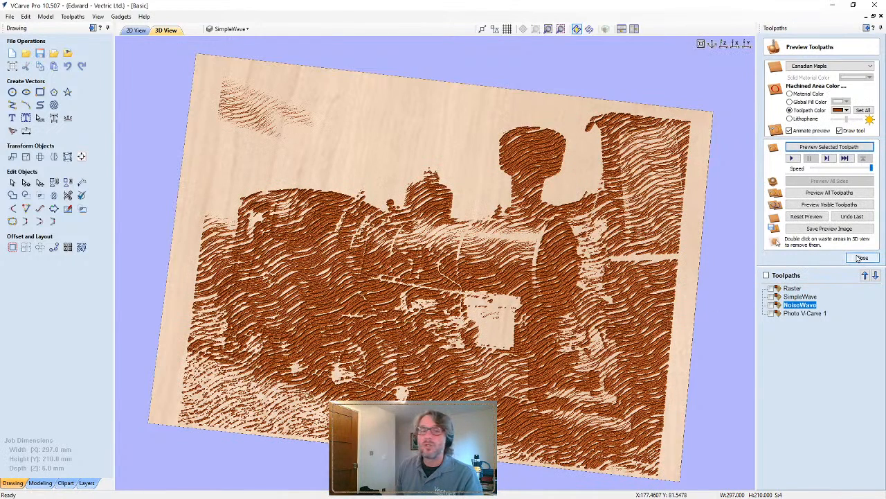
{"action": "left_click", "coordinate": [862, 257]}
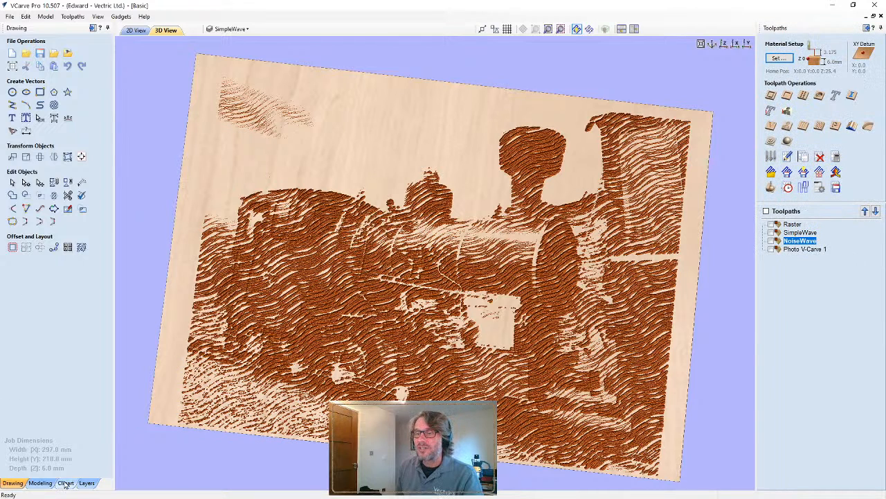
Make the NoiseWave layer active and visible, hide the SimpleWave layer and show the vectors in the 2D view
{"action": "left_click", "coordinate": [86, 483]}
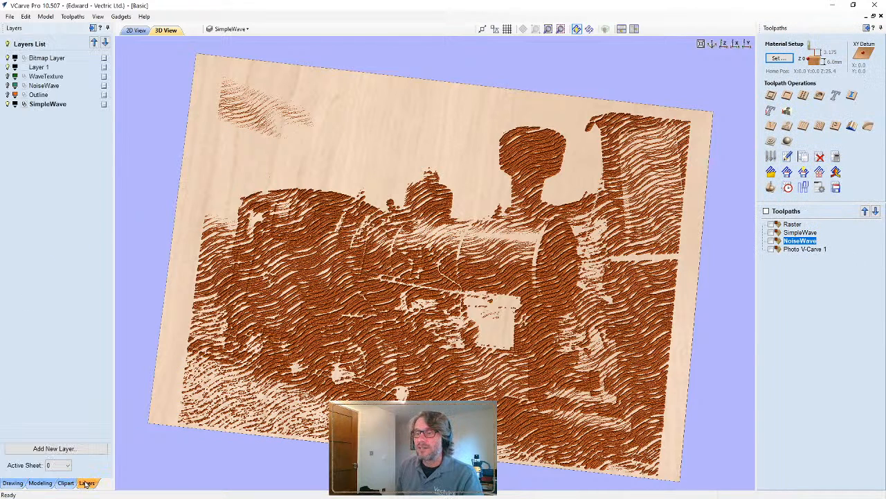
{"action": "left_click", "coordinate": [45, 86]}
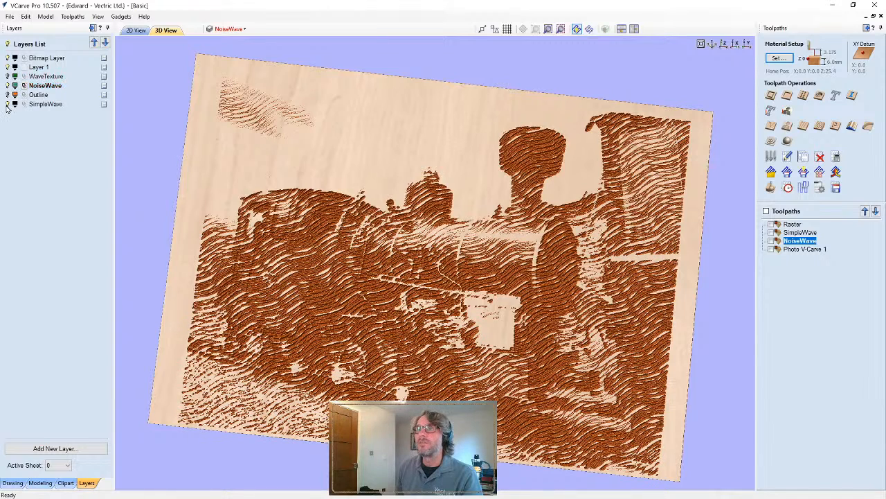
{"action": "left_click", "coordinate": [136, 31]}
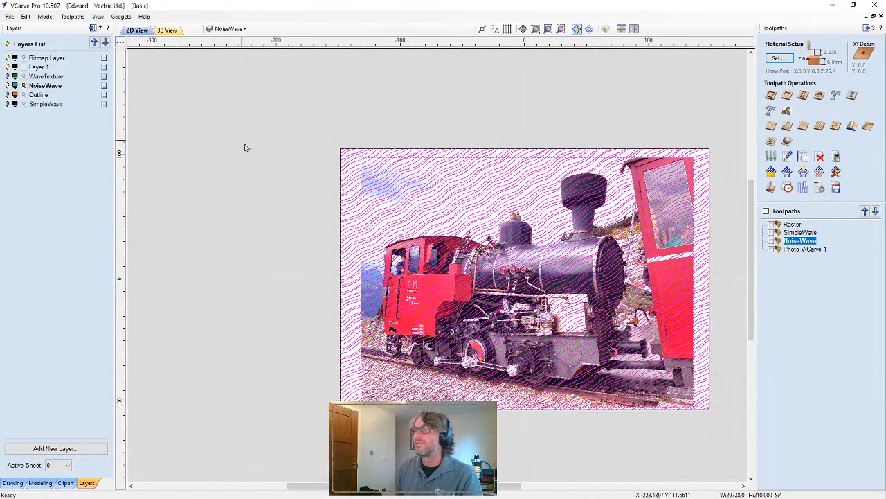
Delete the wave vectors on the NoiseWave layer, show the SimpleWave layer and delete its wave vectors as well
{"action": "left_click", "coordinate": [350, 166]}
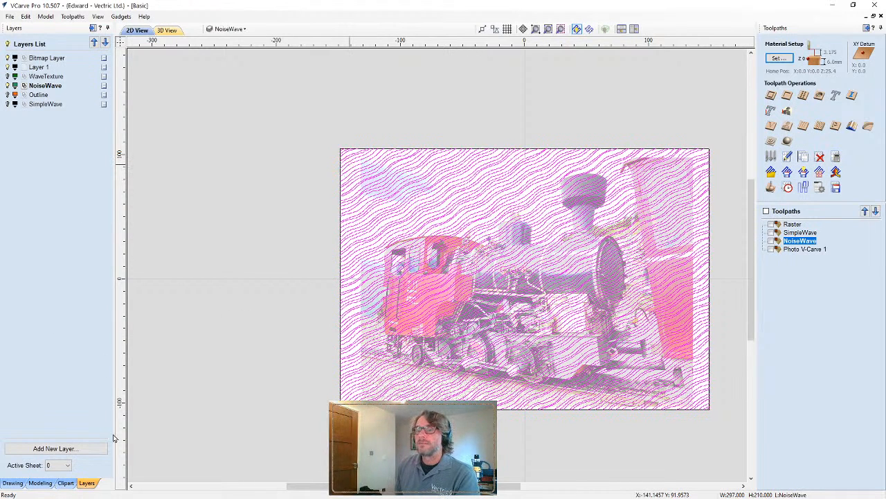
{"action": "key", "text": "Delete"}
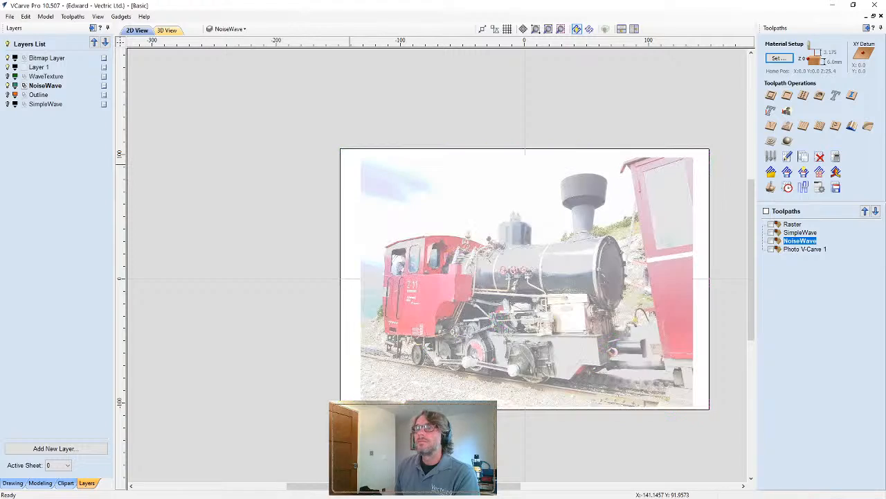
{"action": "left_click", "coordinate": [8, 104]}
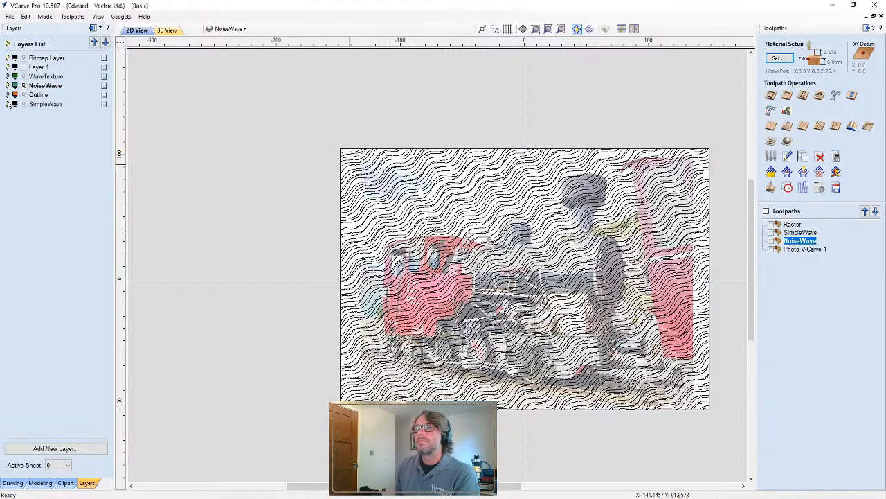
{"action": "left_click", "coordinate": [7, 104]}
{"action": "left_click", "coordinate": [7, 105]}
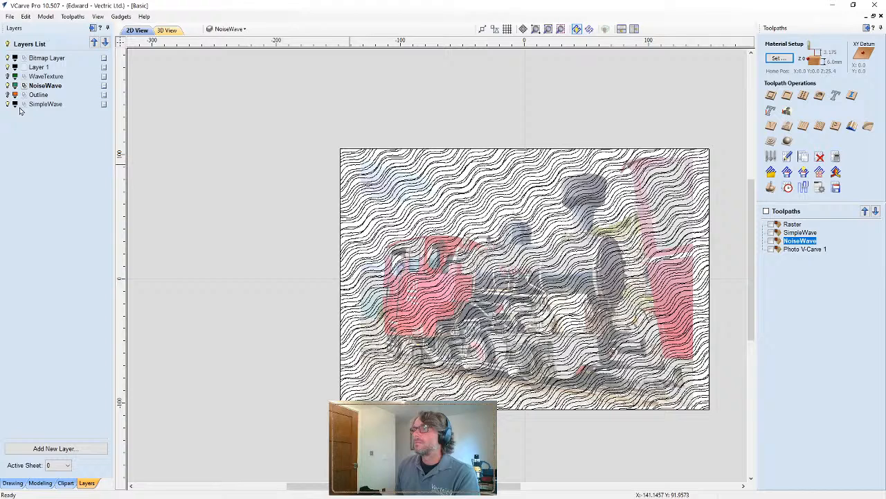
{"action": "left_click", "coordinate": [350, 185]}
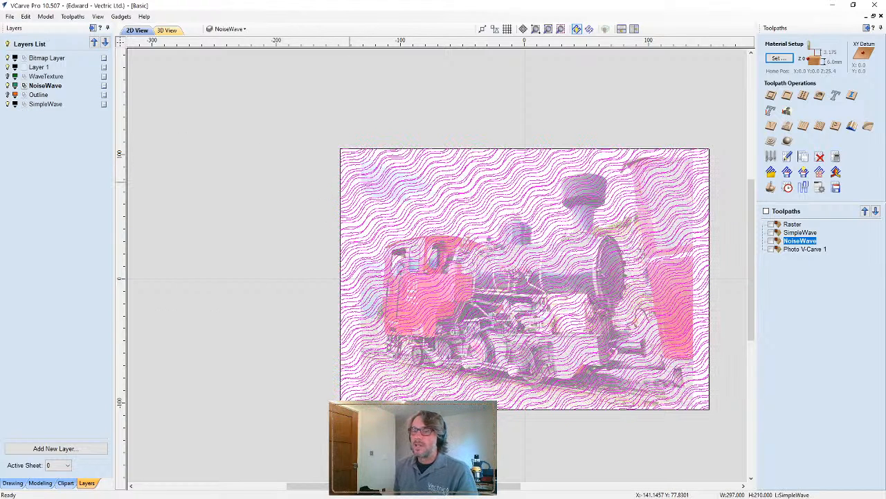
{"action": "key", "text": "Delete"}
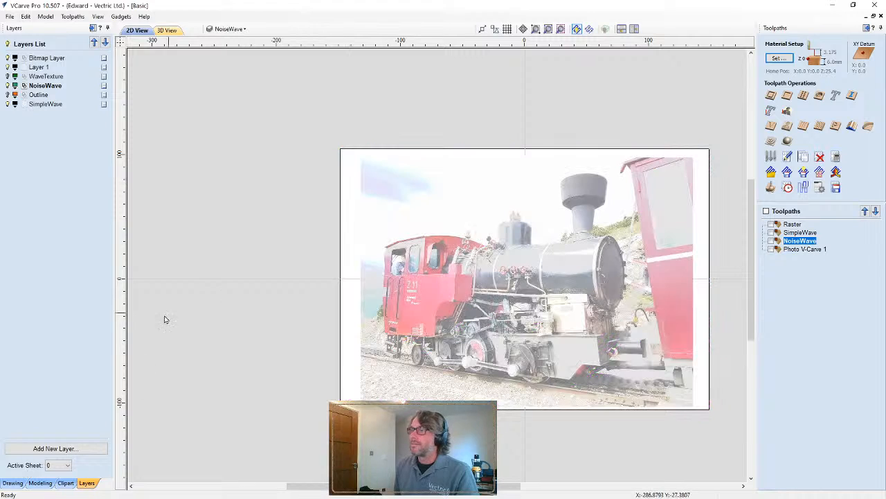
Create a noisy wave vector texture with 2.5 mm maximum spacing on a new layer named SimpleWave2
{"action": "left_click", "coordinate": [12, 483]}
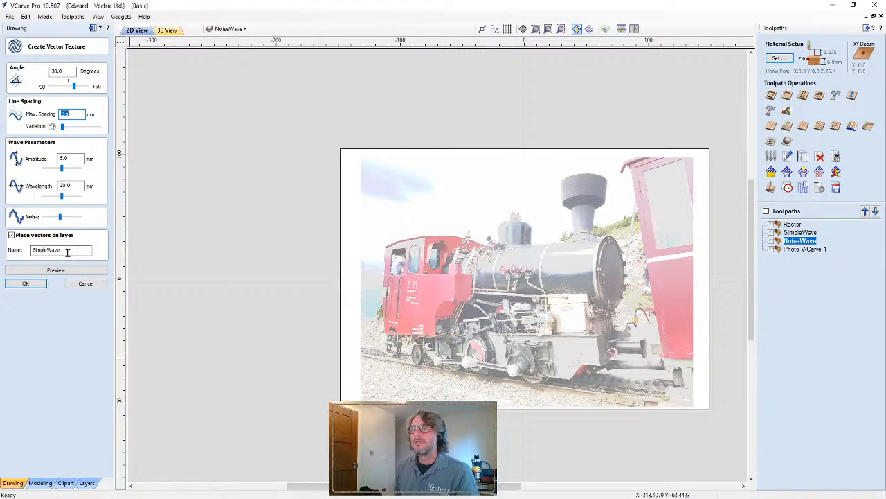
{"action": "left_click", "coordinate": [67, 252]}
{"action": "type", "text": "2"}
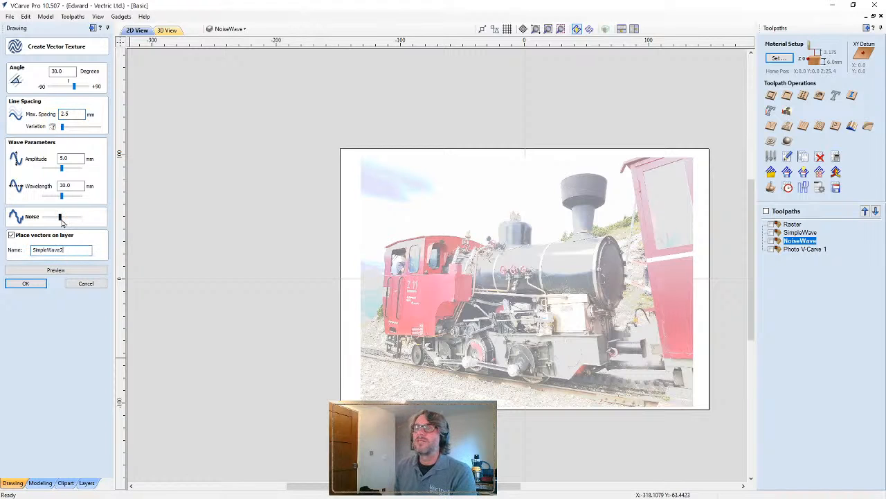
{"action": "left_click", "coordinate": [36, 287]}
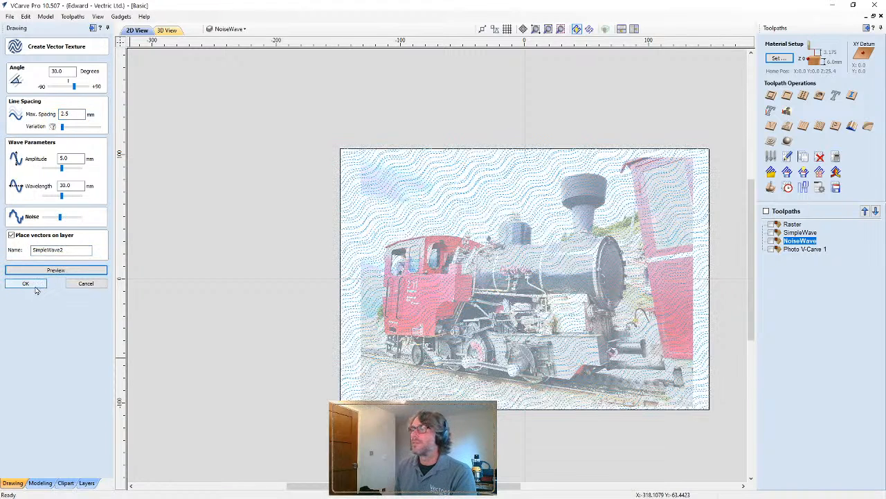
{"action": "left_click", "coordinate": [36, 287]}
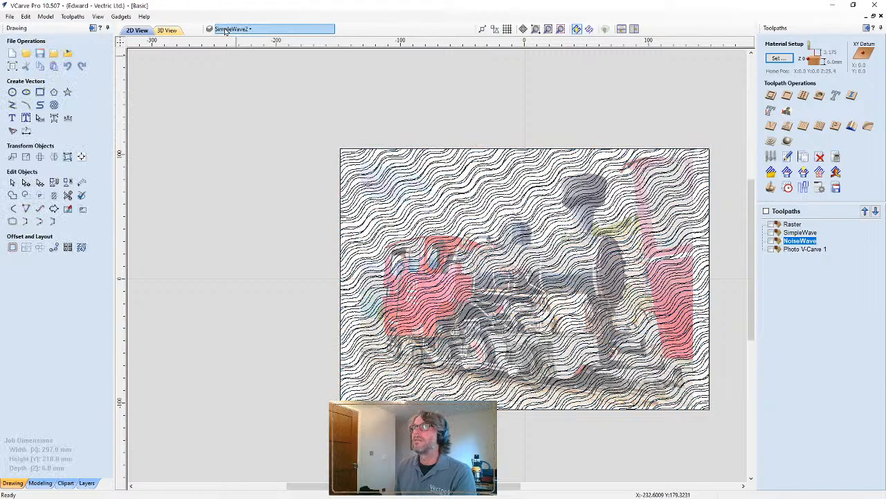
Recalculate the Photo V-Carve 1 toolpath using the train photo and the SimpleWave2 wave lines as selected vectors
{"action": "left_click", "coordinate": [789, 250]}
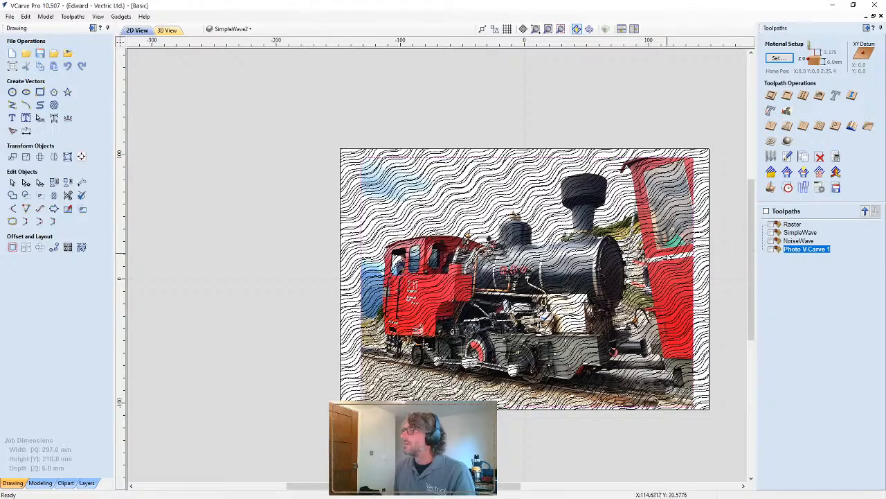
{"action": "scroll", "coordinate": [669, 253], "scroll_direction": "up", "scroll_amount": 2}
{"action": "key", "text": "ctrl+a"}
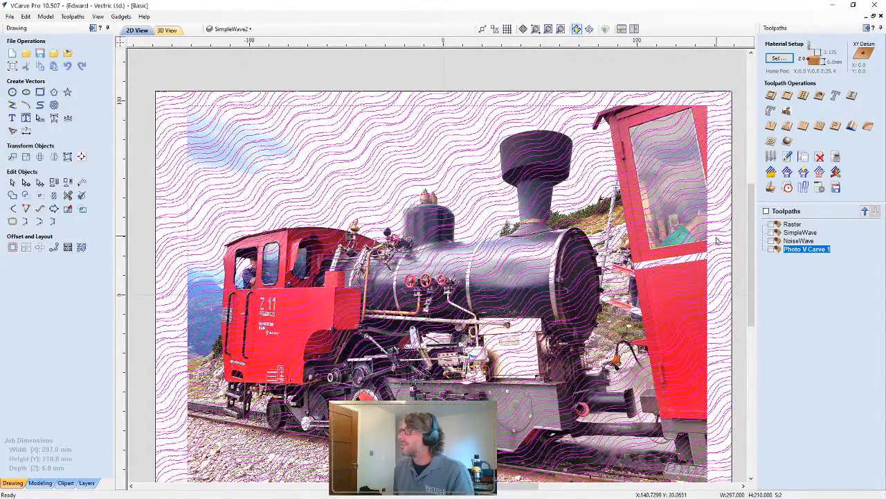
{"action": "scroll", "coordinate": [699, 257], "scroll_direction": "up", "scroll_amount": 2}
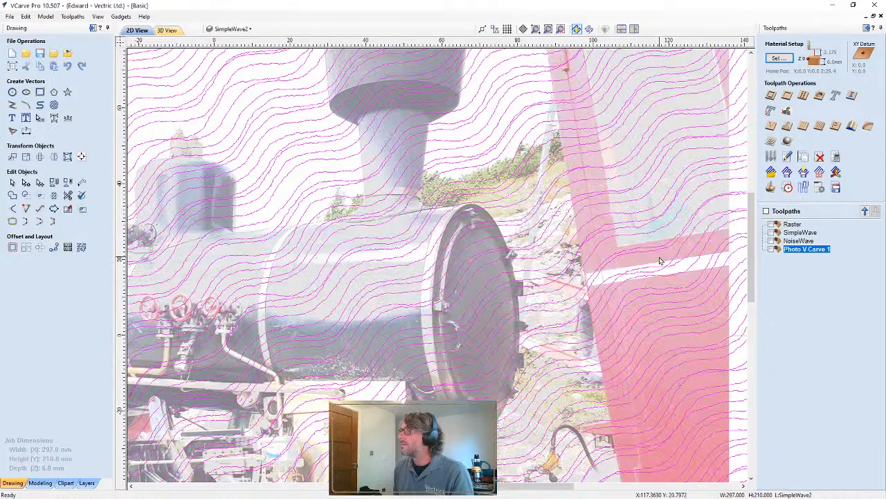
{"action": "left_click", "coordinate": [662, 256]}
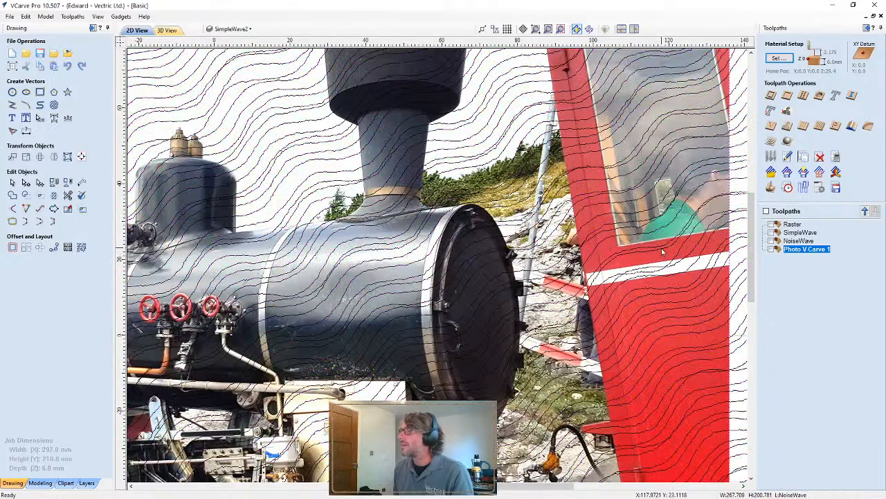
{"action": "left_click", "coordinate": [662, 251]}
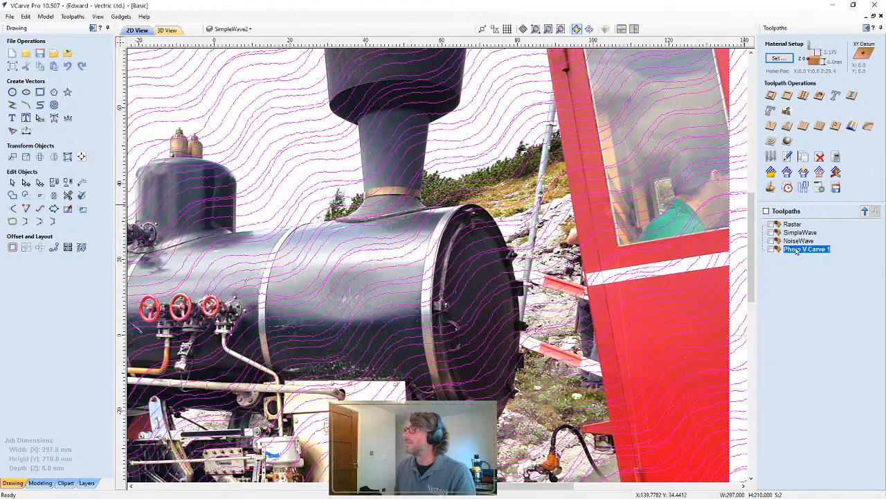
{"action": "left_click", "coordinate": [667, 264]}
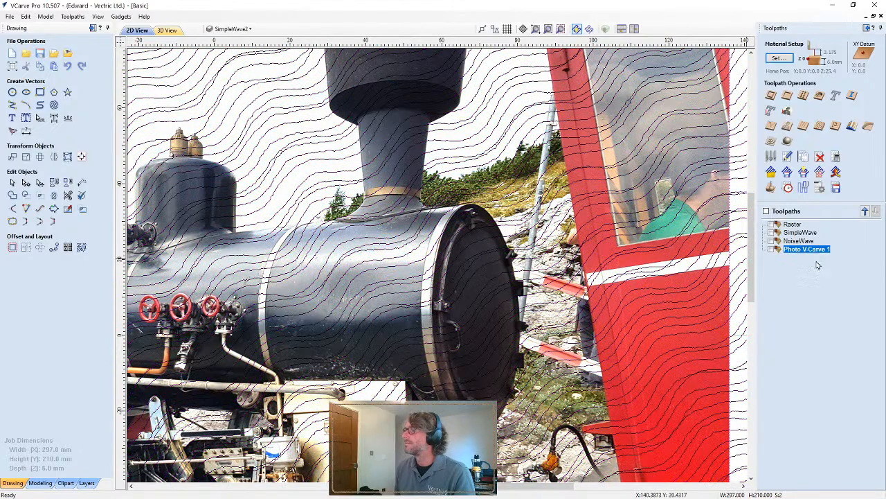
{"action": "double_click", "coordinate": [815, 251]}
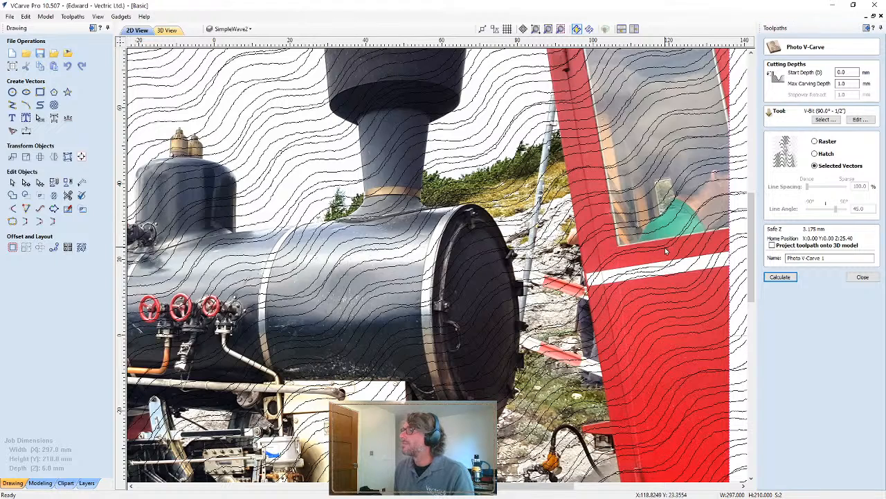
{"action": "left_click", "coordinate": [788, 278]}
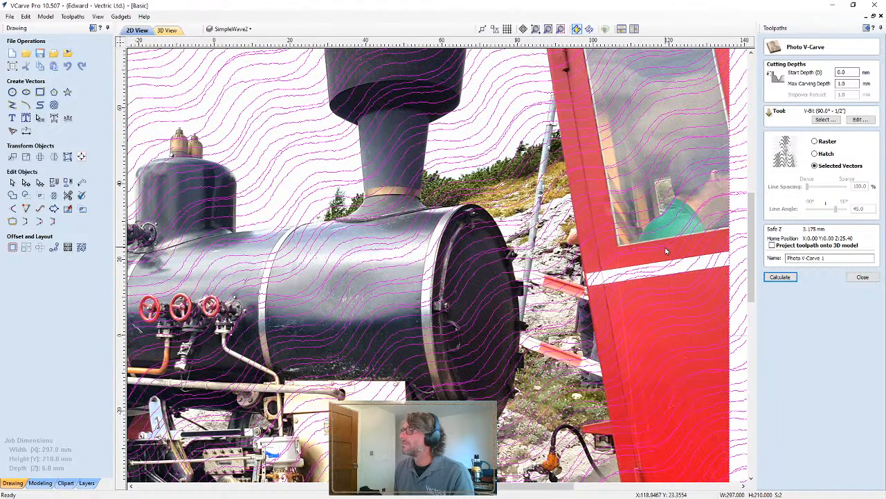
{"action": "left_click", "coordinate": [793, 277]}
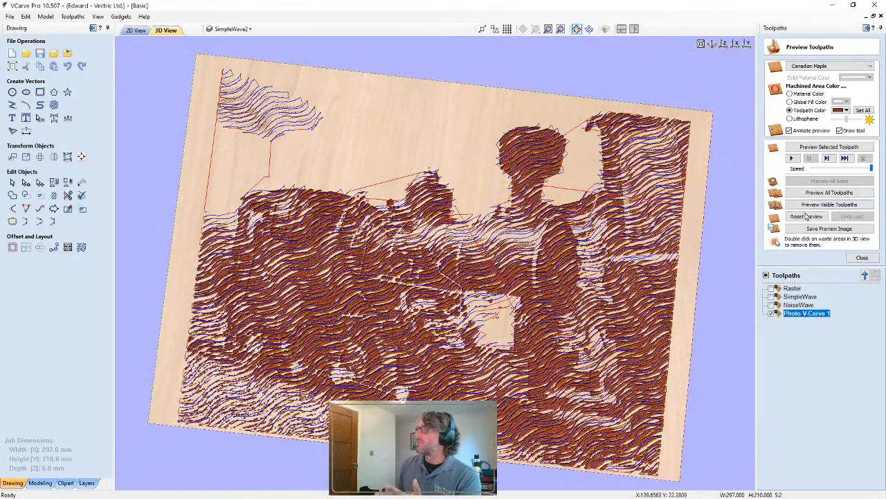
Reset the material preview, simulate only the Photo V-Carve 1 toolpath and examine the carved train from a distance
{"action": "left_click", "coordinate": [808, 216]}
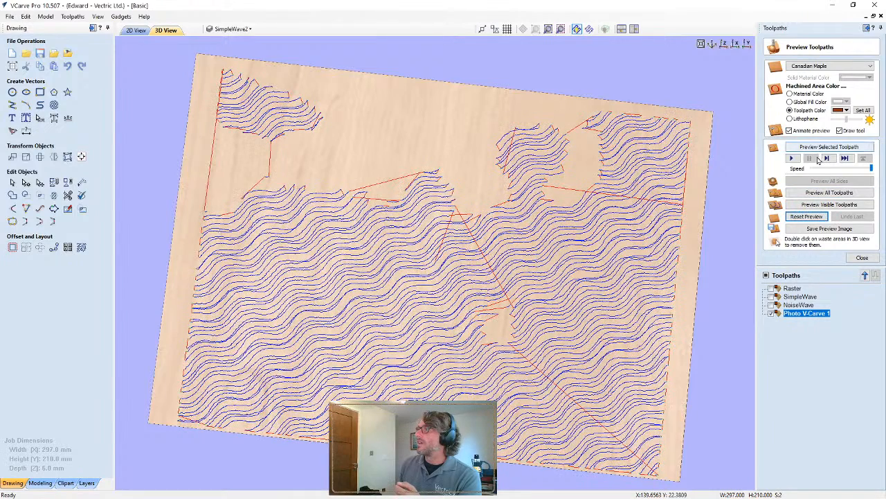
{"action": "left_click", "coordinate": [821, 148]}
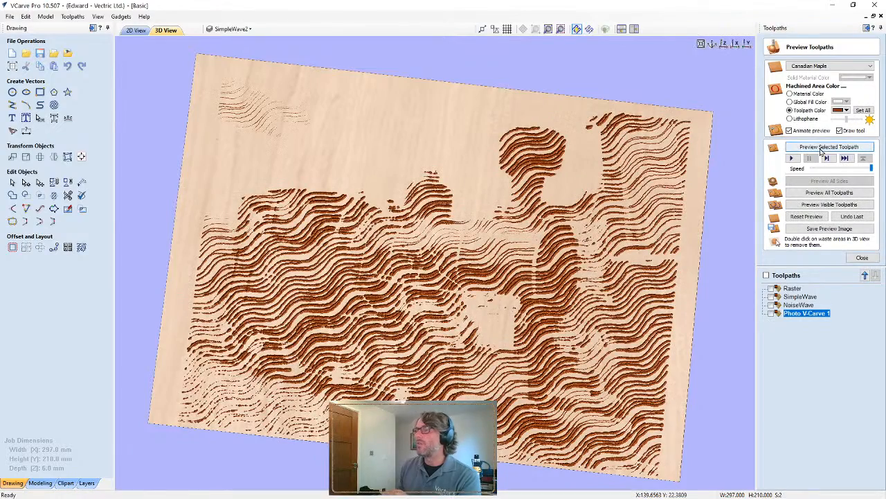
{"action": "scroll", "coordinate": [396, 229], "scroll_direction": "down", "scroll_amount": 3}
{"action": "left_click_drag", "start_coordinate": [397, 229], "coordinate": [451, 284]}
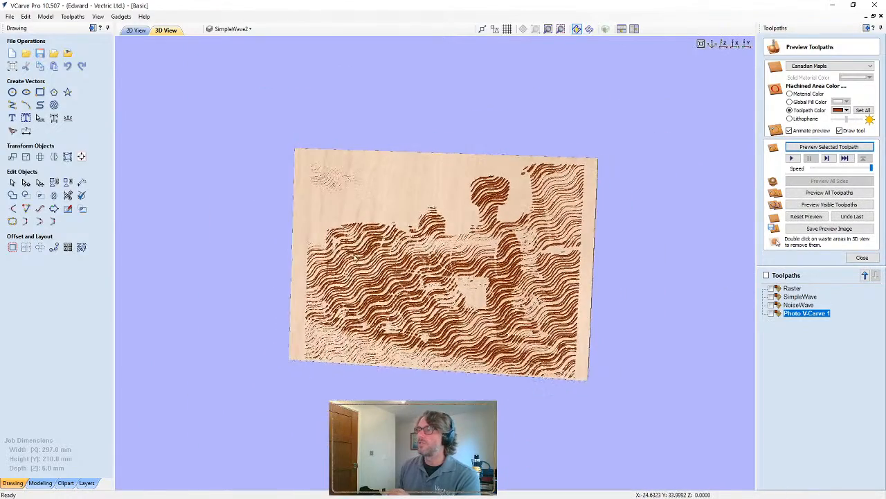
{"action": "scroll", "coordinate": [452, 284], "scroll_direction": "up", "scroll_amount": 2}
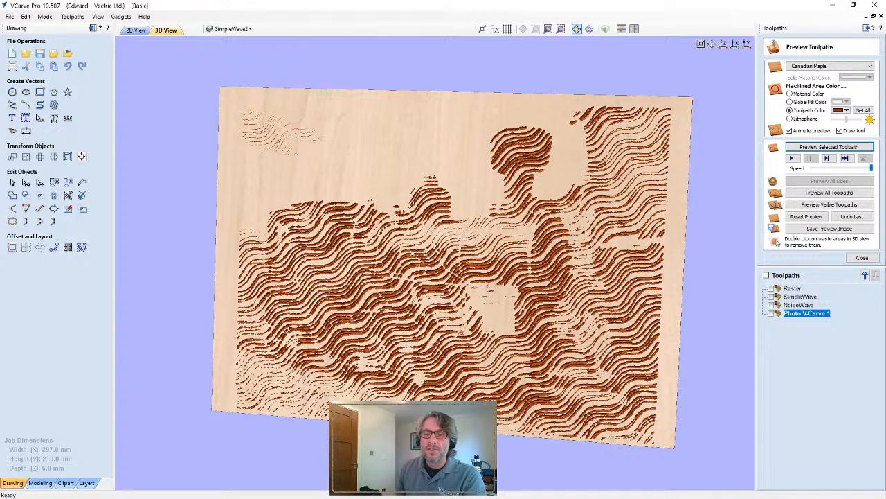
Close the current train job file
{"action": "left_click", "coordinate": [9, 16]}
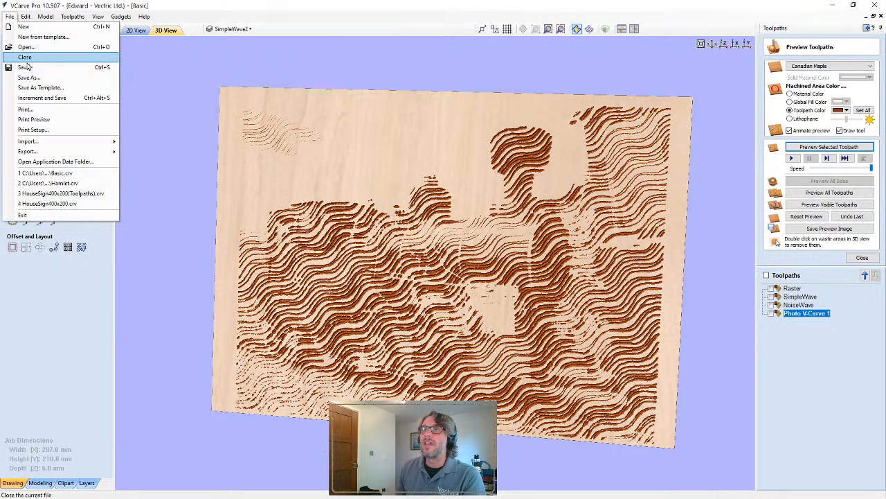
{"action": "left_click", "coordinate": [25, 57]}
{"action": "left_click", "coordinate": [443, 278]}
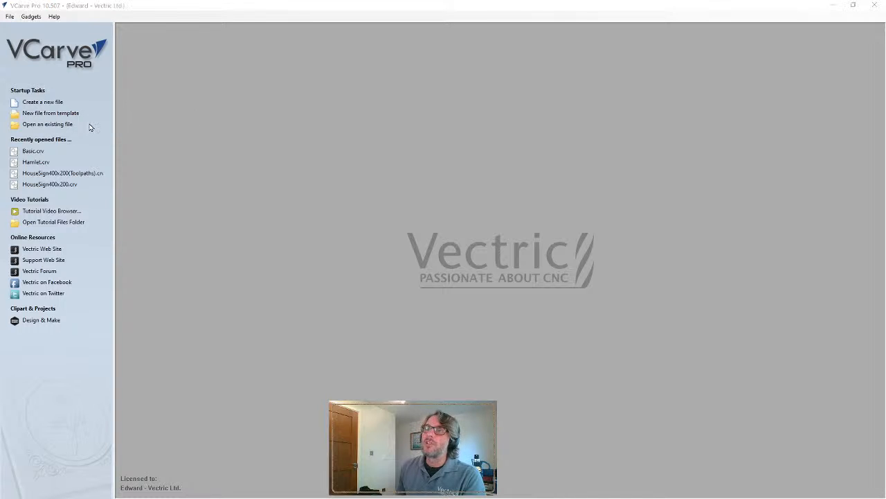
Create a new job from the A4(Landscape).crvt template and accept its job setup
{"action": "left_click", "coordinate": [90, 125]}
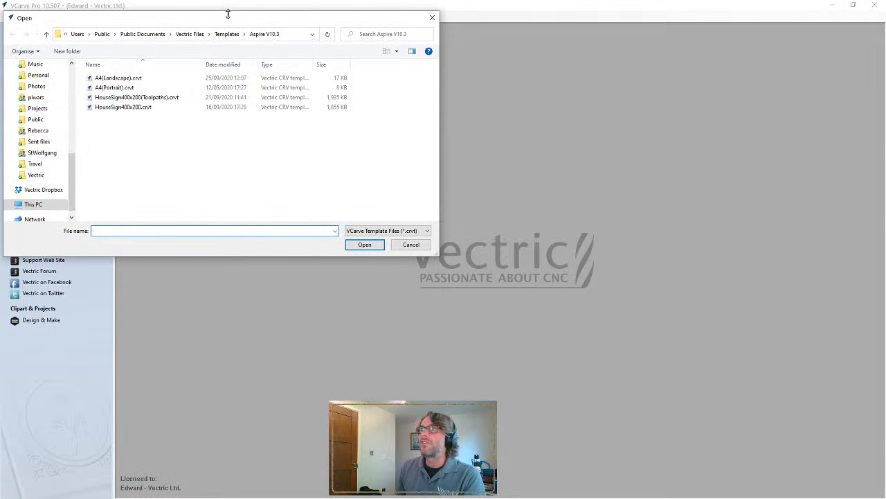
{"action": "left_click_drag", "start_coordinate": [228, 14], "coordinate": [415, 65]}
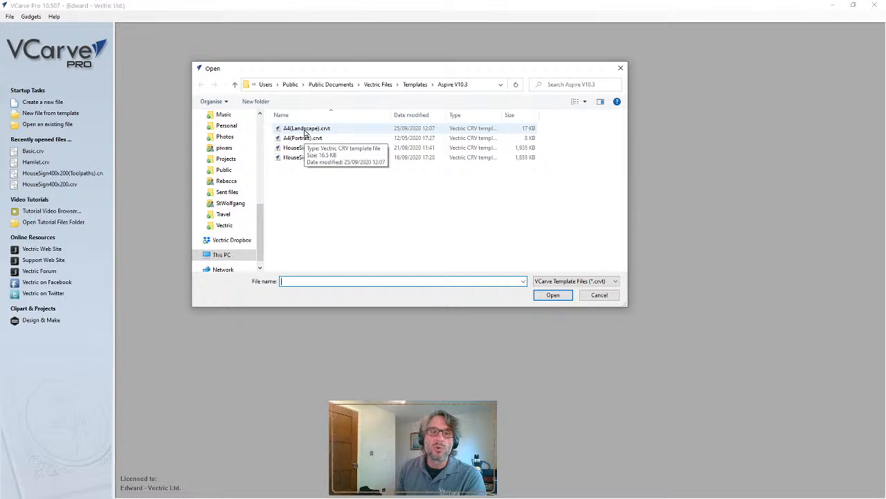
{"action": "left_click", "coordinate": [305, 131]}
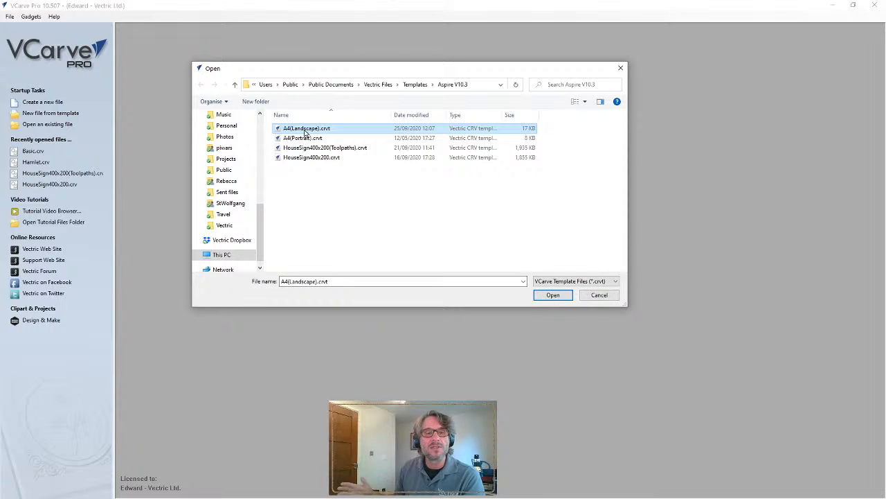
{"action": "double_click", "coordinate": [305, 131]}
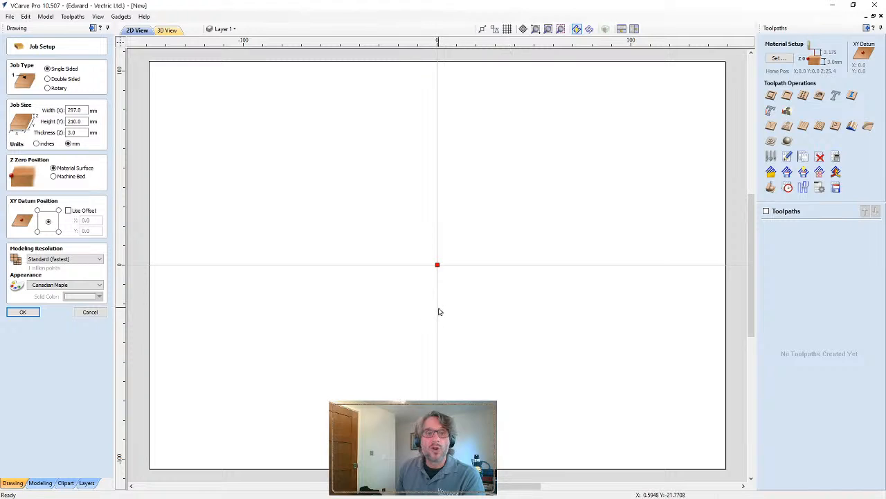
{"action": "left_click", "coordinate": [12, 313]}
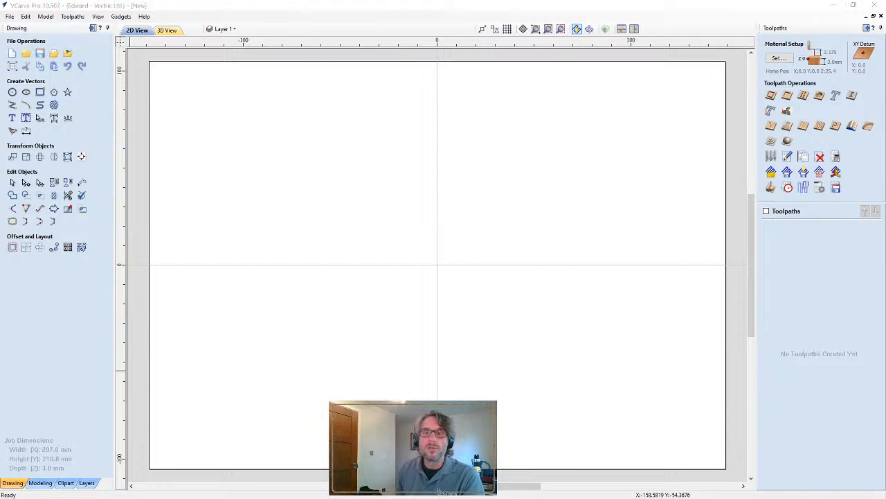
Bring the Laurence Olivier Hamlet photo from the browser into the drawing, position it on the material and enlarge it to about 226 × 203 mm
{"action": "left_click_drag", "start_coordinate": [0, 34], "coordinate": [743, 18]}
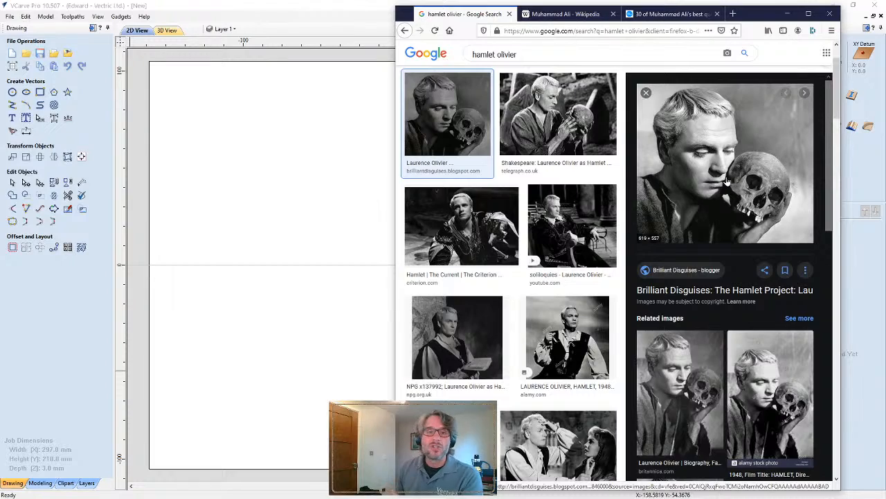
{"action": "left_click_drag", "start_coordinate": [727, 182], "coordinate": [273, 295]}
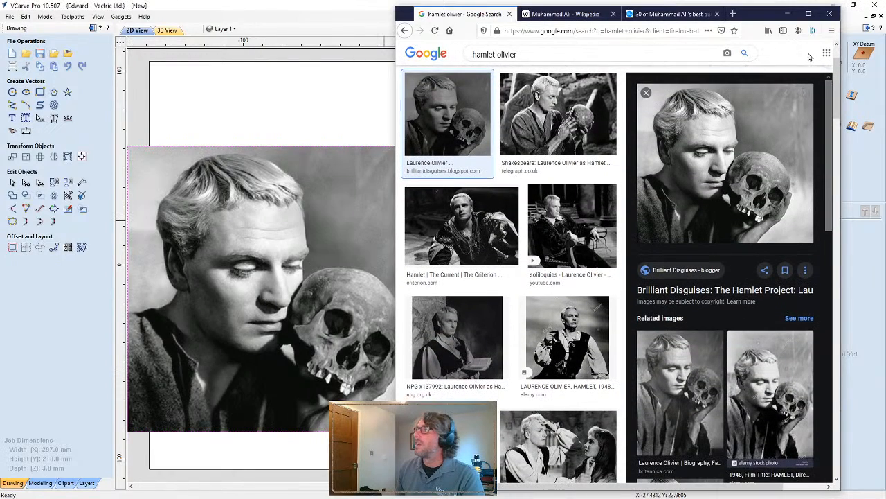
{"action": "left_click", "coordinate": [787, 13]}
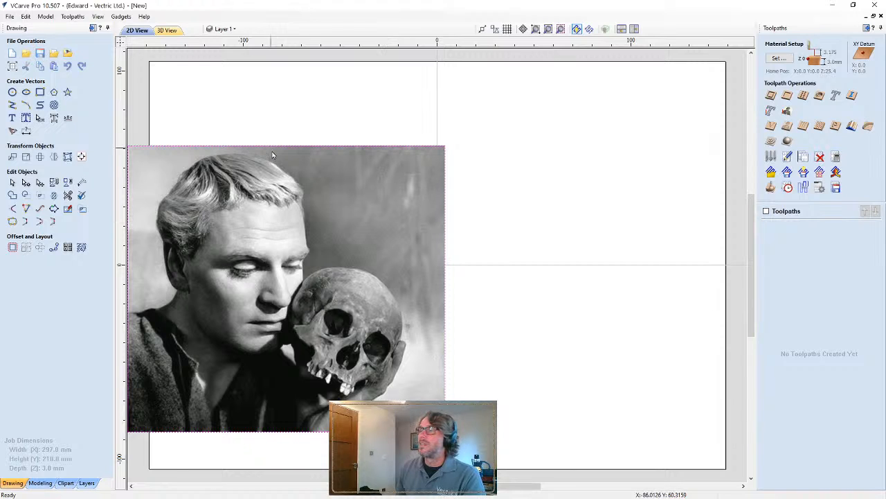
{"action": "left_click_drag", "start_coordinate": [335, 203], "coordinate": [480, 96]}
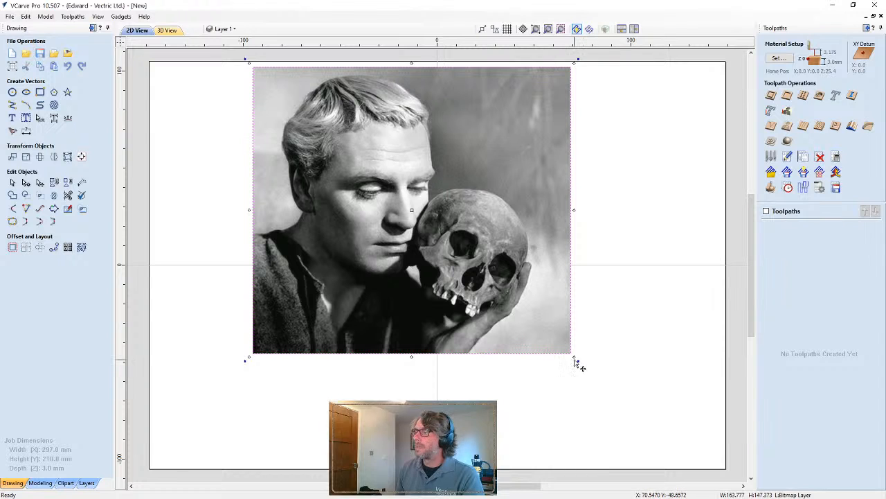
{"action": "left_click_drag", "start_coordinate": [574, 359], "coordinate": [655, 454]}
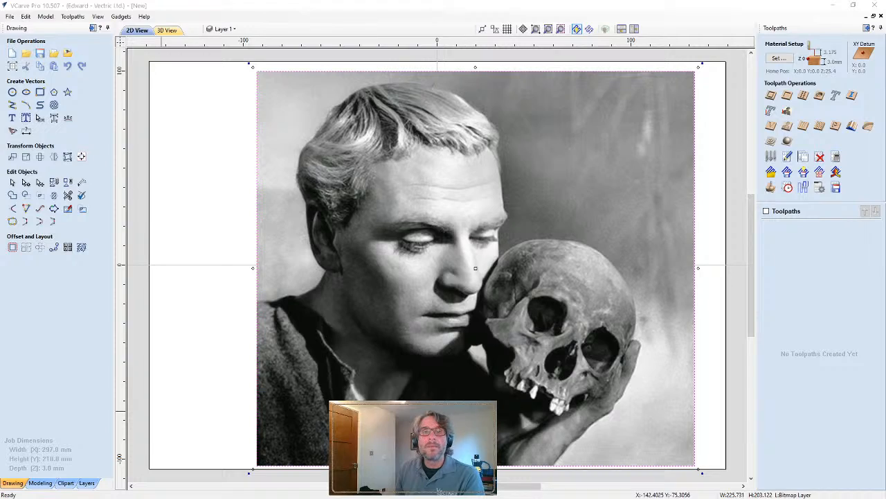
Switch to Notepad++ and copy the whole text of Hamlet_Soliloquy.txt, returning to the VCarve Pro drawing
{"action": "left_click_drag", "start_coordinate": [0, 94], "coordinate": [321, 117]}
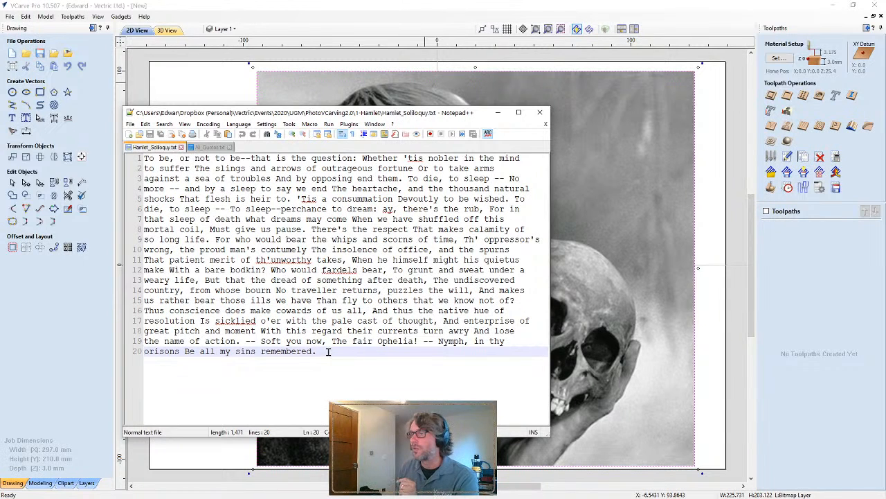
{"action": "left_click_drag", "start_coordinate": [337, 351], "coordinate": [127, 162]}
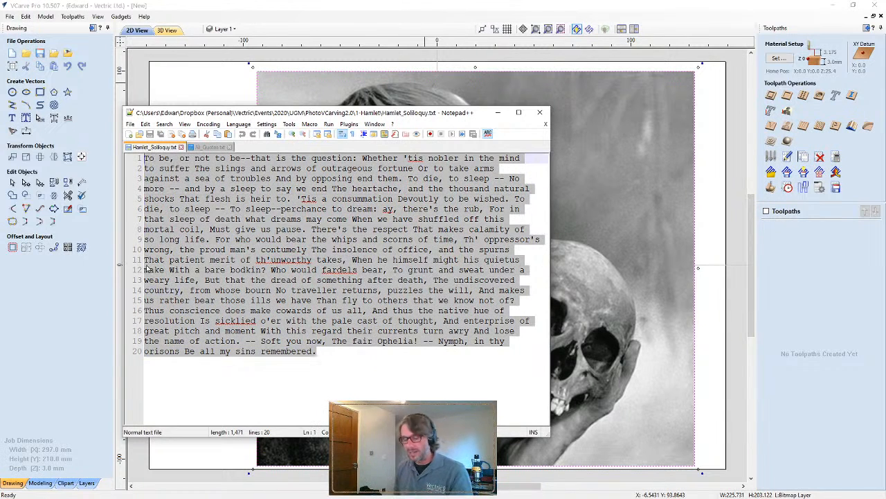
{"action": "left_click", "coordinate": [102, 135]}
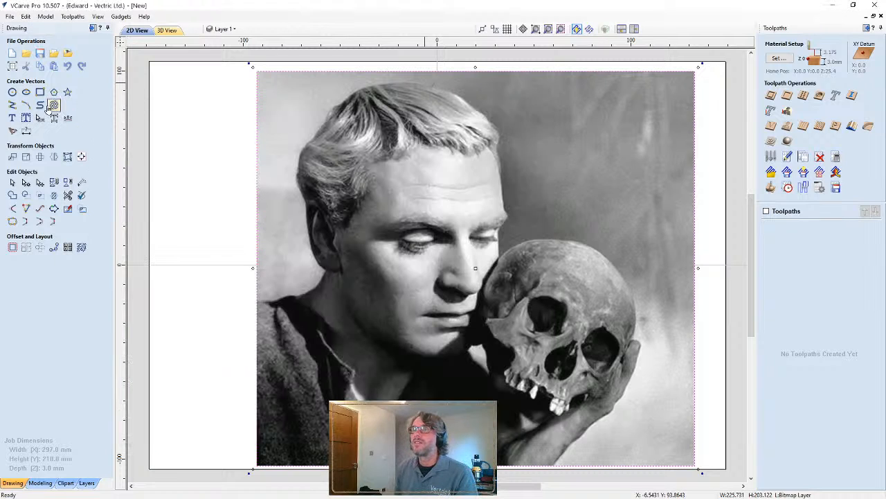
Create a centre-aligned text object from the copied soliloquy and set its TrueType font to Apple Chancery
{"action": "left_click", "coordinate": [13, 118]}
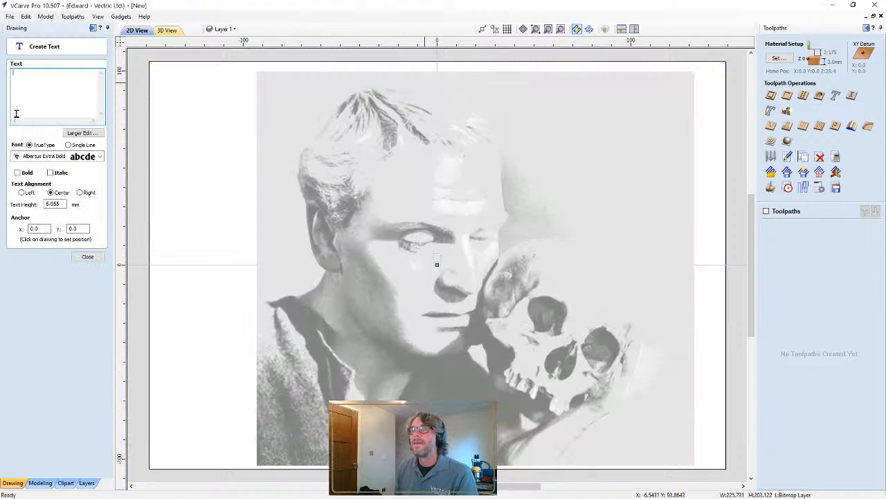
{"action": "key", "text": "ctrl+v"}
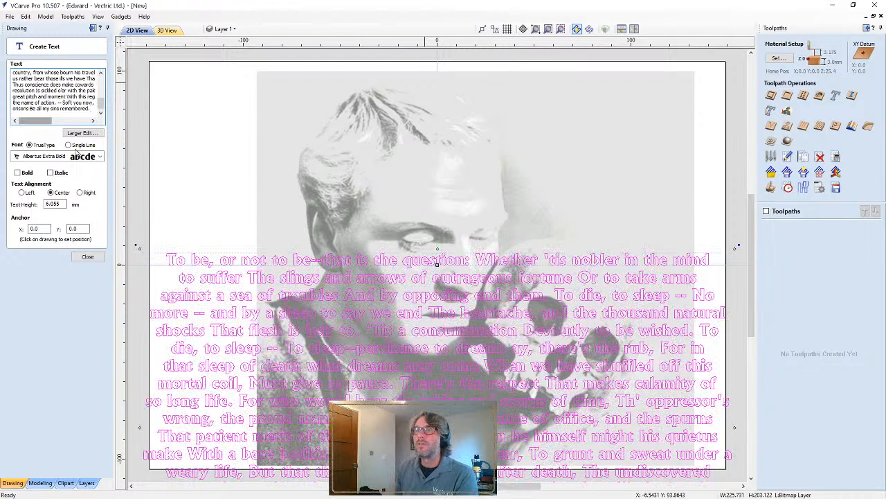
{"action": "left_click", "coordinate": [79, 156]}
{"action": "left_click", "coordinate": [68, 181]}
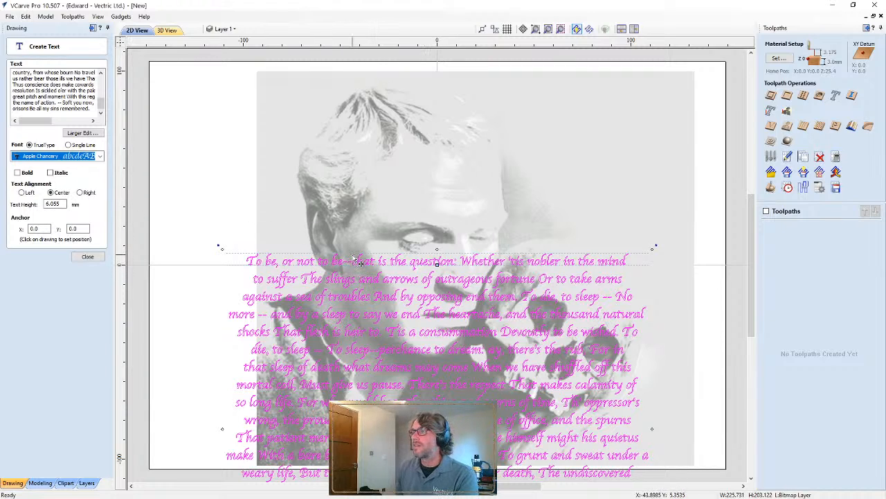
Move the soliloquy text up and across so it covers the Hamlet photo, and finish the text creation
{"action": "left_click_drag", "start_coordinate": [356, 258], "coordinate": [392, 109]}
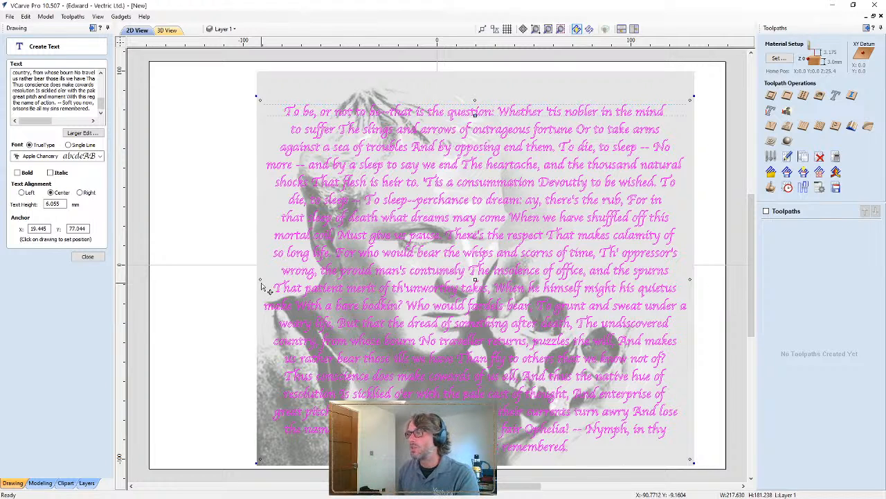
{"action": "left_click", "coordinate": [259, 382]}
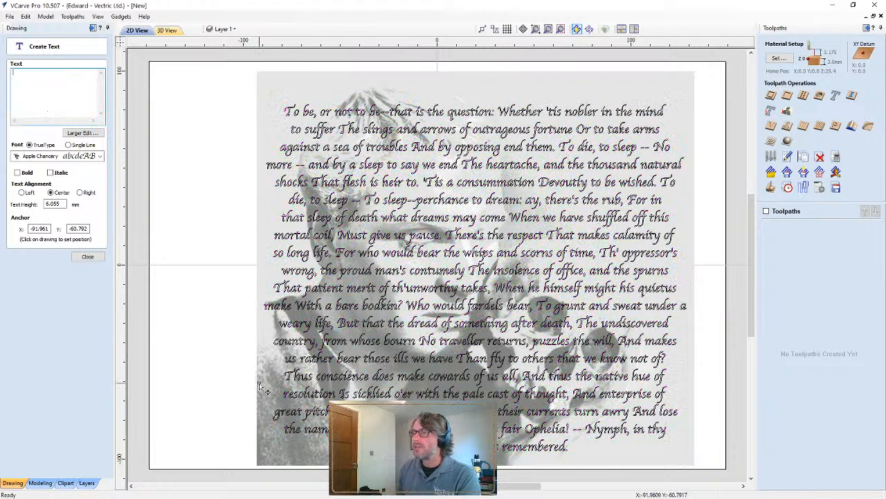
{"action": "left_click", "coordinate": [278, 85]}
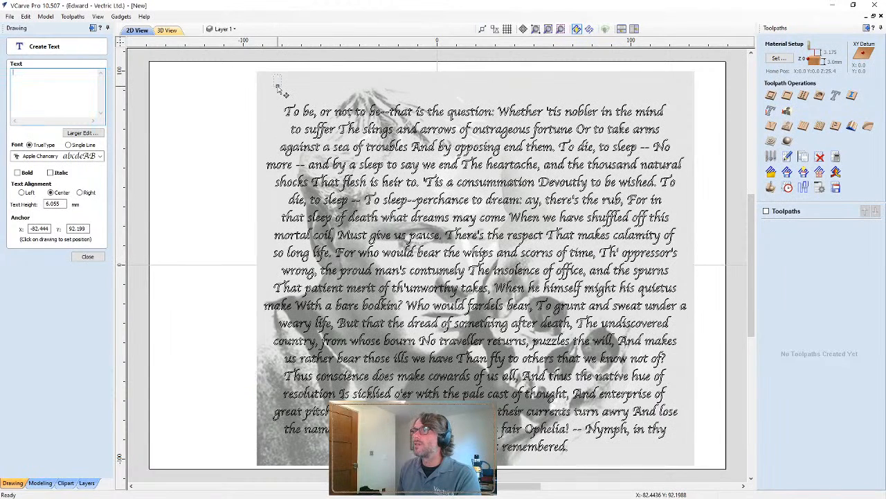
{"action": "scroll", "coordinate": [303, 100], "scroll_direction": "down", "scroll_amount": 1}
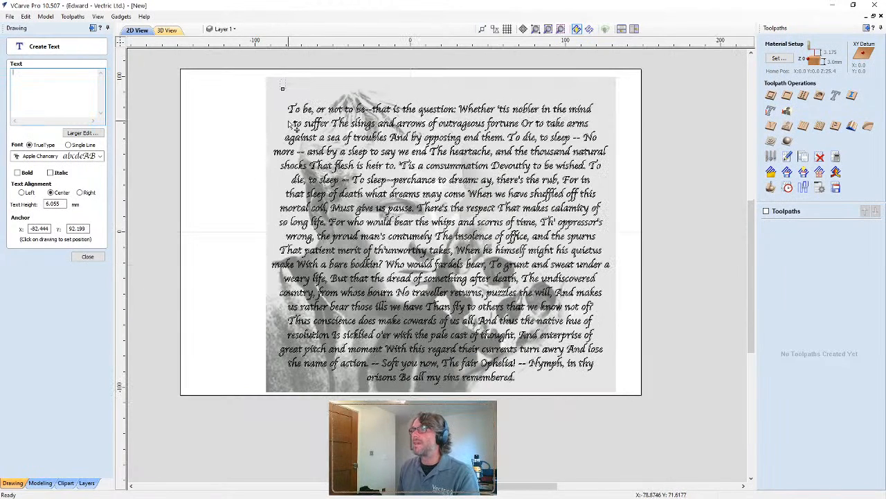
{"action": "left_click", "coordinate": [87, 256]}
Enlarge the Hamlet photo from its upper-left and lower-right corners to about 243 × 218 mm, extending beyond the text block
{"action": "left_click", "coordinate": [293, 95]}
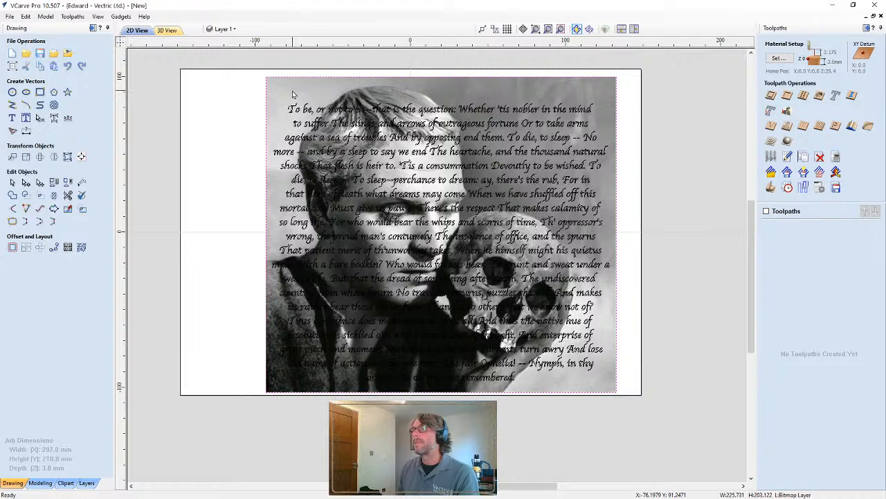
{"action": "left_click", "coordinate": [293, 94]}
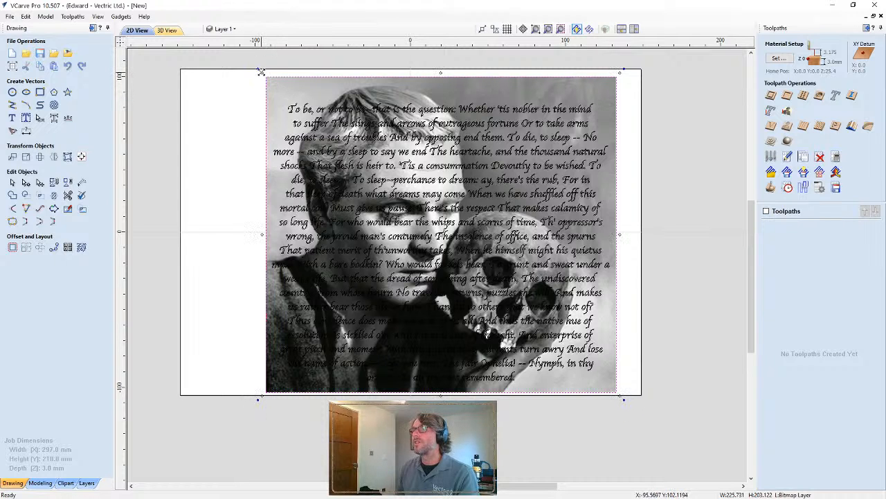
{"action": "left_click_drag", "start_coordinate": [260, 71], "coordinate": [247, 59]}
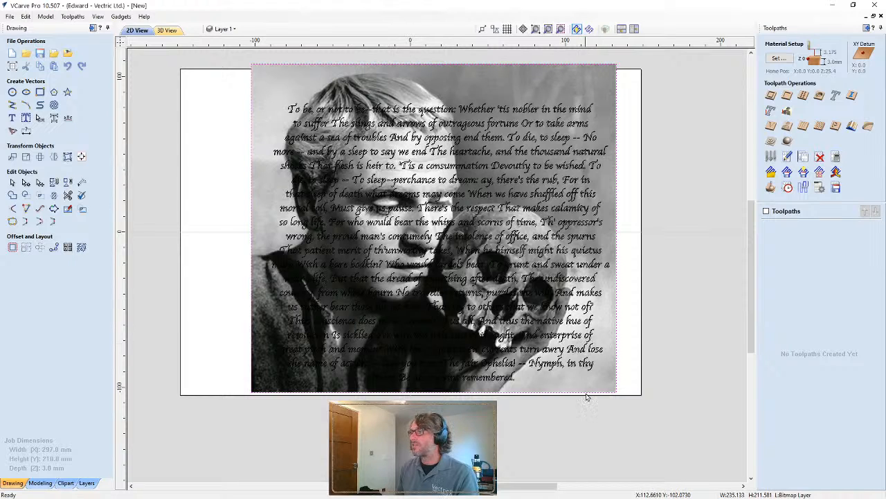
{"action": "left_click", "coordinate": [589, 384]}
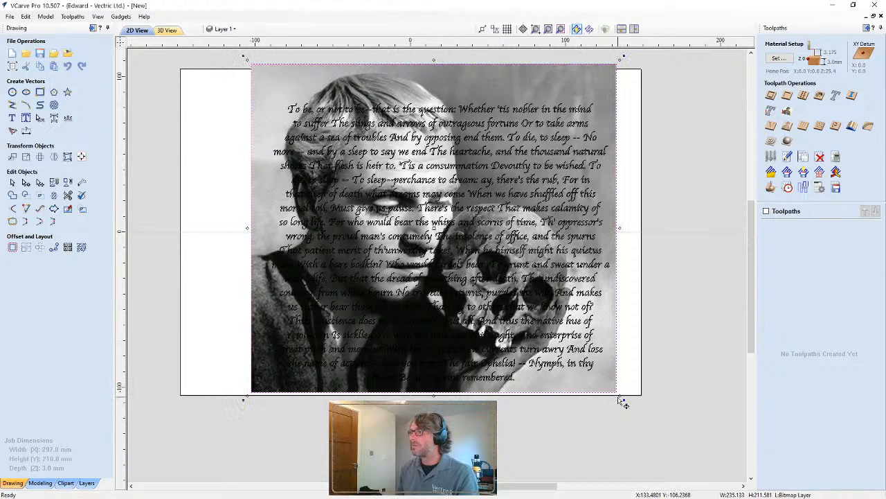
{"action": "left_click_drag", "start_coordinate": [621, 401], "coordinate": [633, 409]}
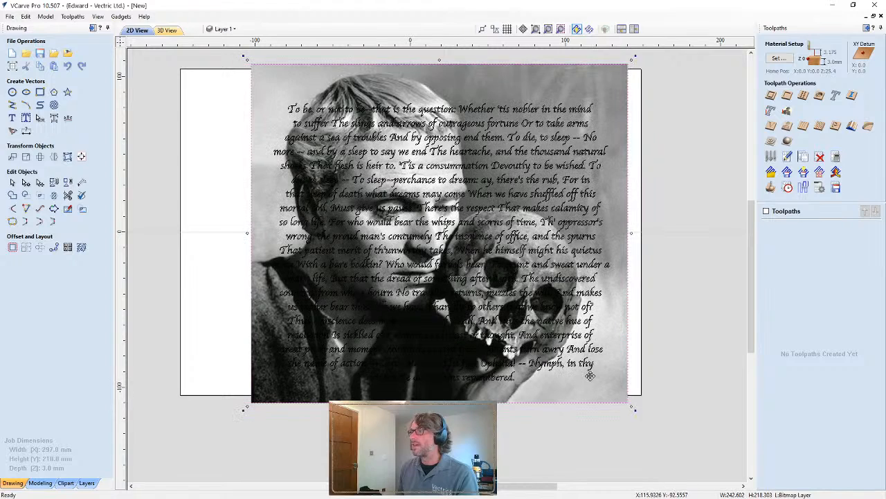
Move the soliloquy text slightly up and to the left so it is centred across the enlarged photo
{"action": "left_click", "coordinate": [516, 241]}
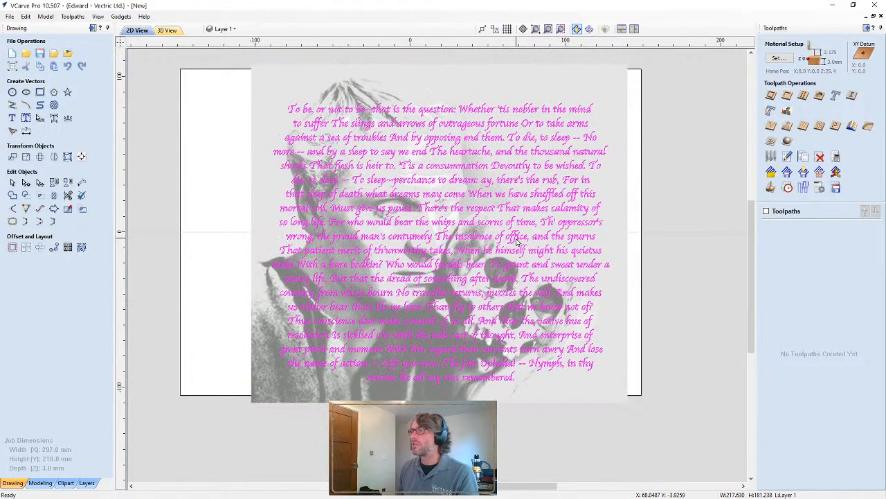
{"action": "left_click", "coordinate": [510, 231]}
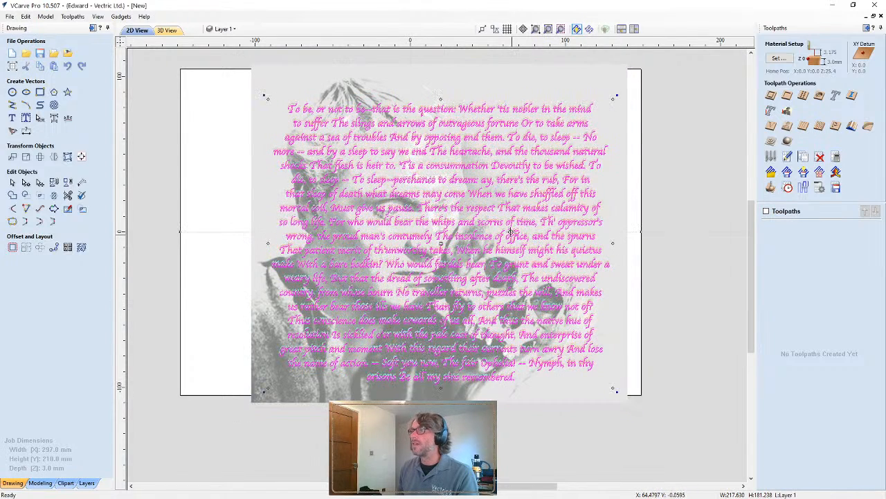
{"action": "left_click_drag", "start_coordinate": [511, 231], "coordinate": [510, 230]}
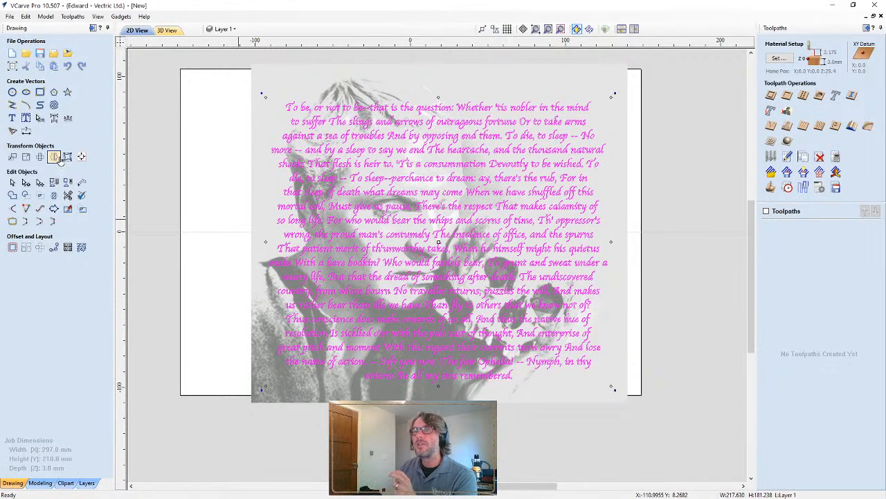
Offset the soliloquy text outwards by 1 mm, repeating the 1 mm outward offset several times from each new set of contours
{"action": "left_click", "coordinate": [13, 247]}
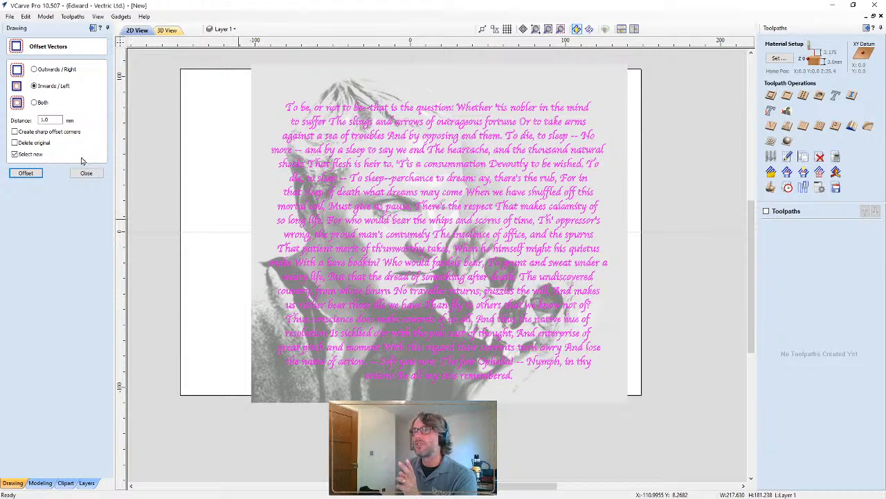
{"action": "left_click", "coordinate": [44, 69]}
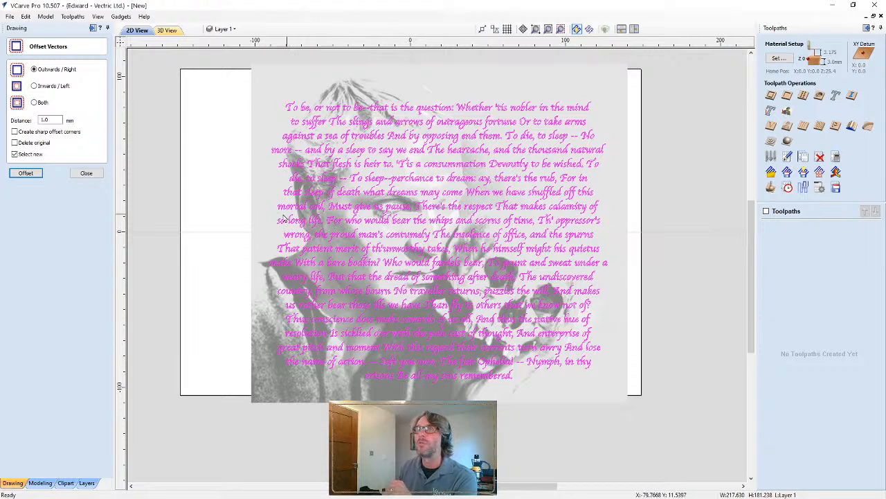
{"action": "left_click", "coordinate": [38, 178]}
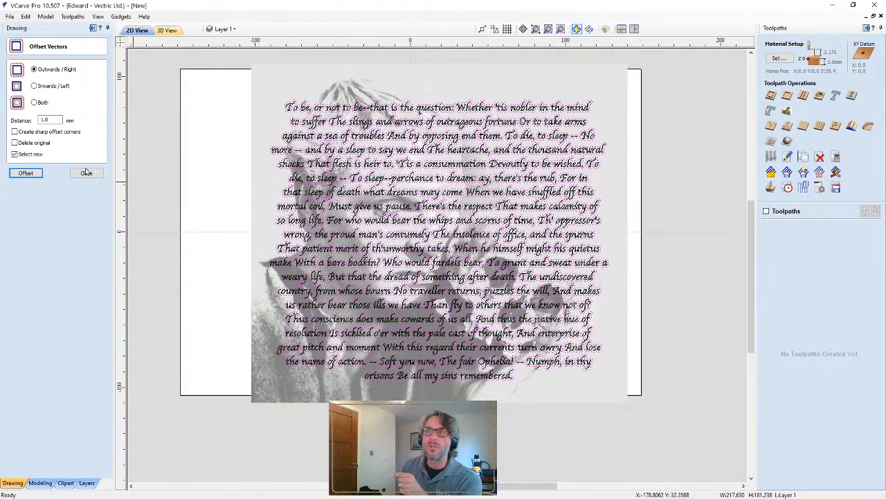
{"action": "left_click", "coordinate": [25, 174]}
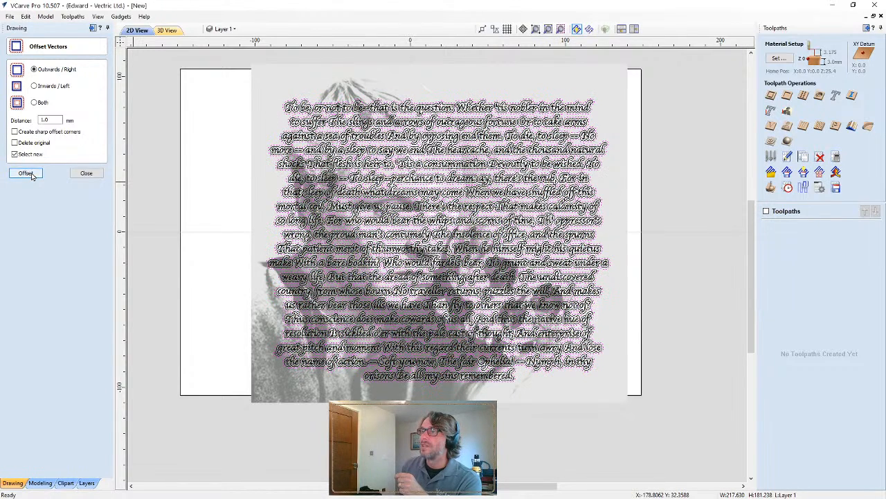
{"action": "left_click", "coordinate": [26, 173]}
{"action": "left_click", "coordinate": [31, 175]}
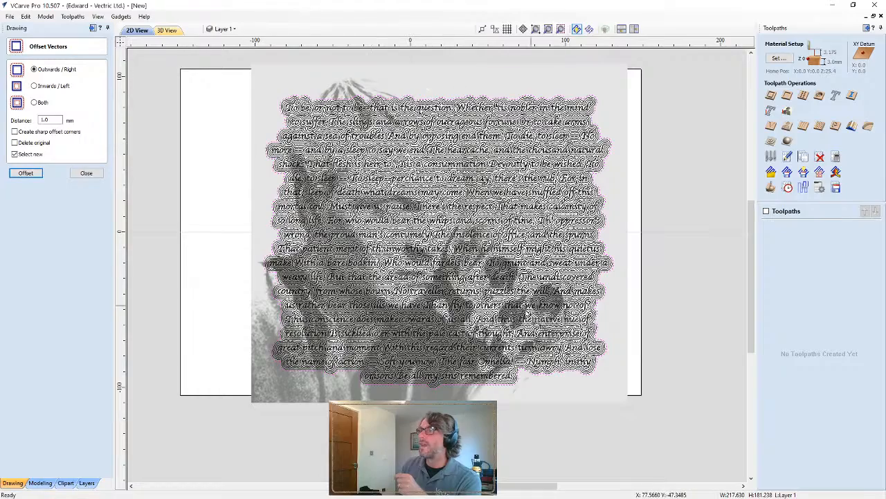
Build a smoothed outline around the original text with two successive 10 mm outward offsets and one 10 mm inward offset
{"action": "scroll", "coordinate": [429, 329], "scroll_direction": "up", "scroll_amount": 3}
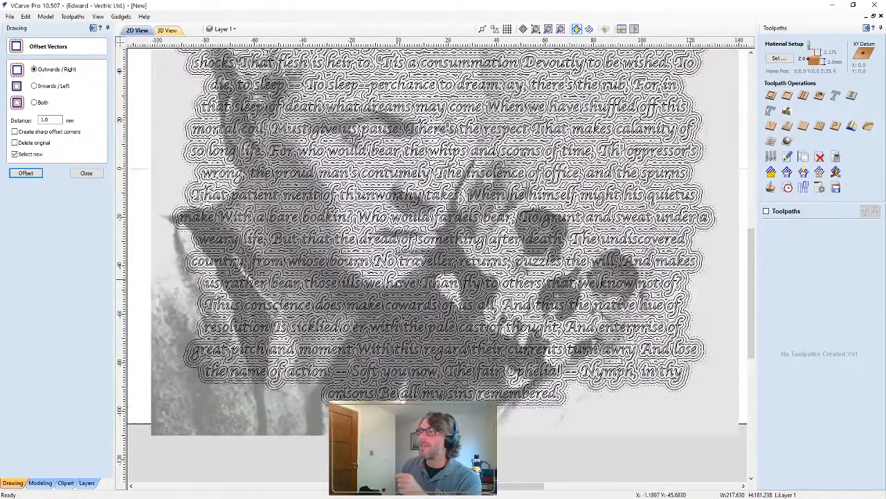
{"action": "scroll", "coordinate": [388, 290], "scroll_direction": "down", "scroll_amount": 2}
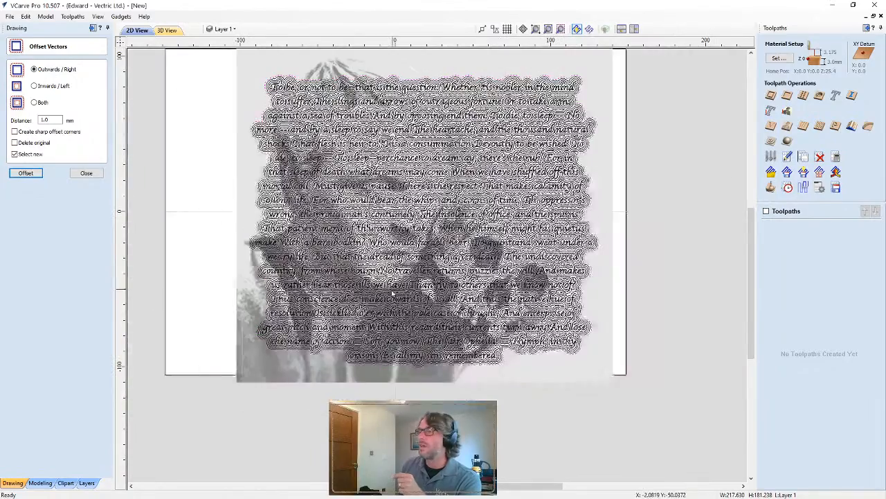
{"action": "left_click", "coordinate": [393, 286]}
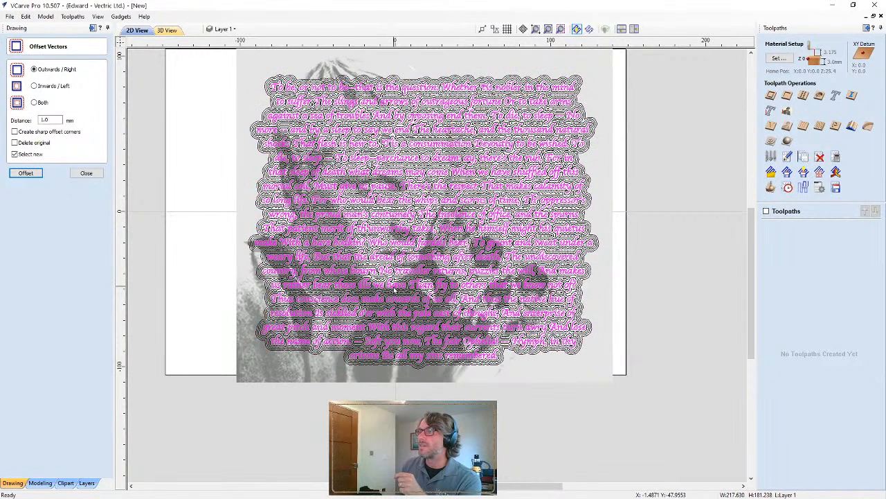
{"action": "double_click", "coordinate": [46, 120]}
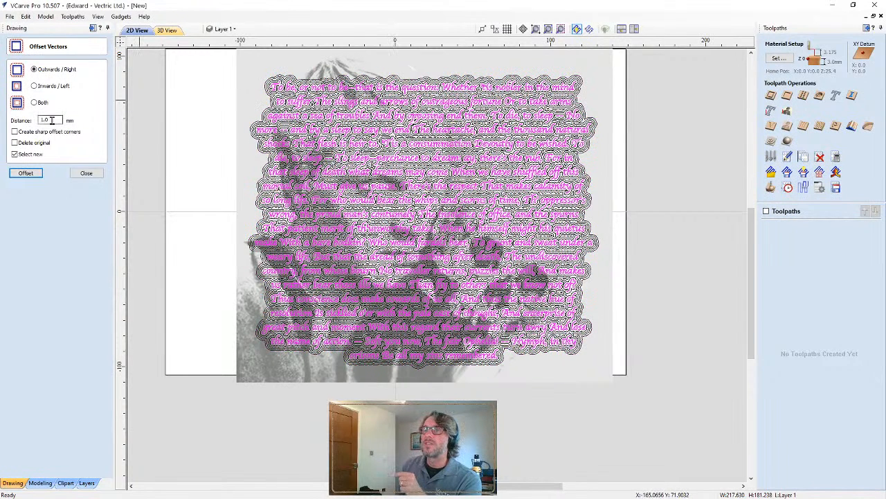
{"action": "type", "text": "10"}
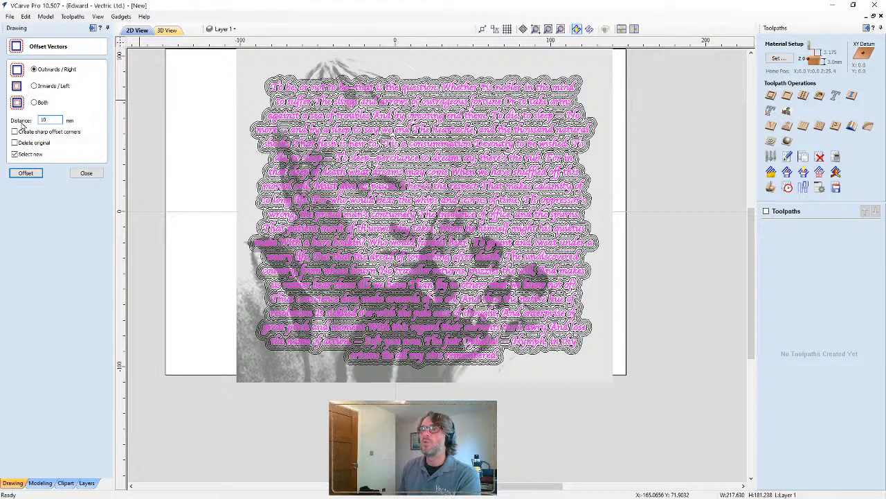
{"action": "left_click", "coordinate": [18, 175]}
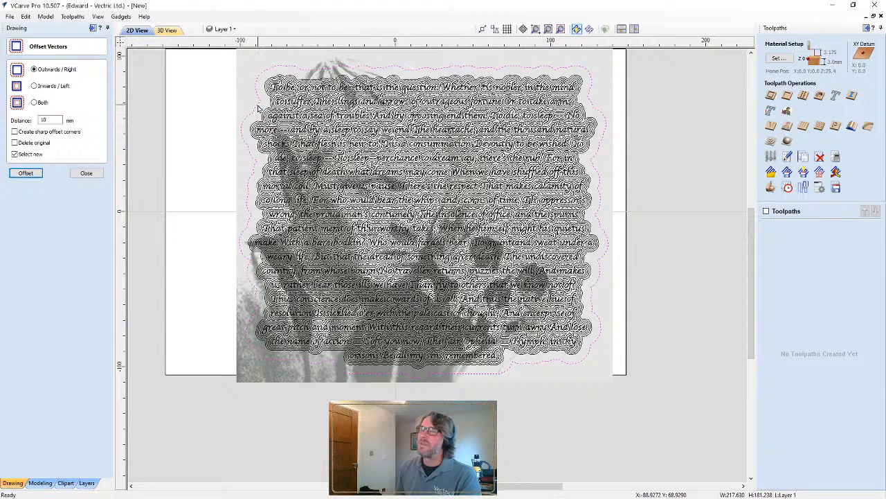
{"action": "left_click", "coordinate": [25, 173]}
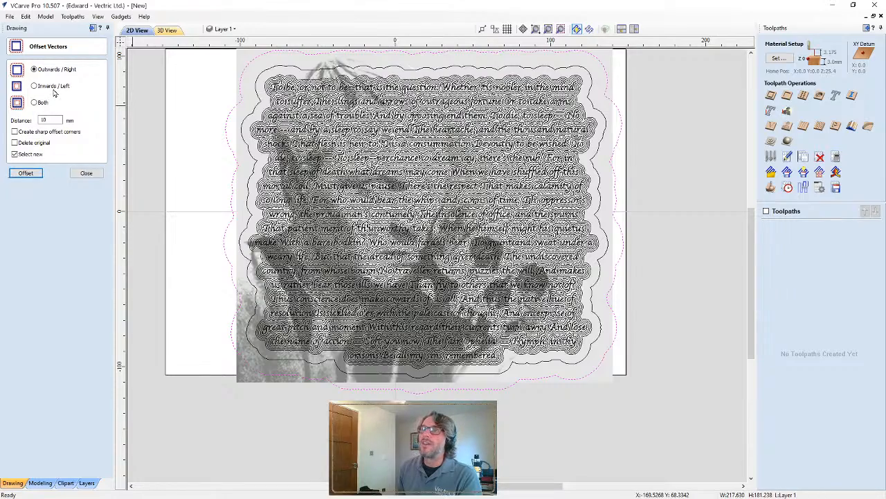
{"action": "left_click", "coordinate": [26, 173]}
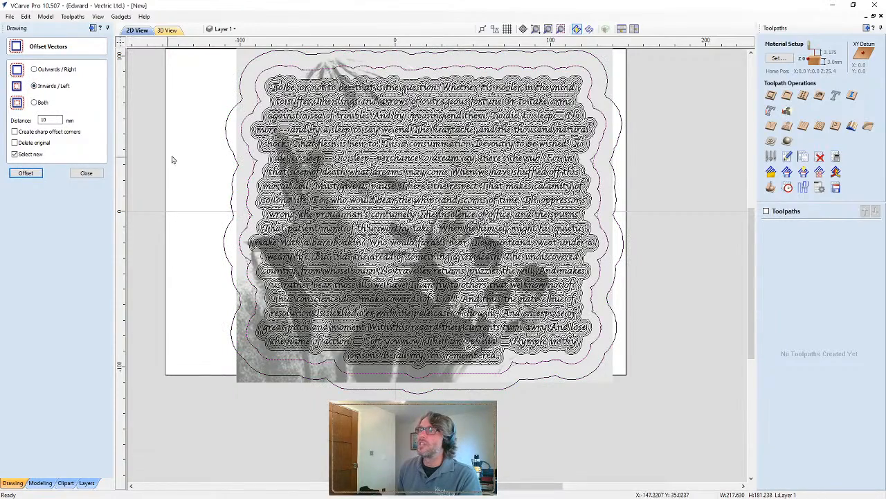
Delete the outermost offset outline and the cusped first 10 mm outline, keeping the smoothed outline around the text
{"action": "scroll", "coordinate": [266, 106], "scroll_direction": "up", "scroll_amount": 5}
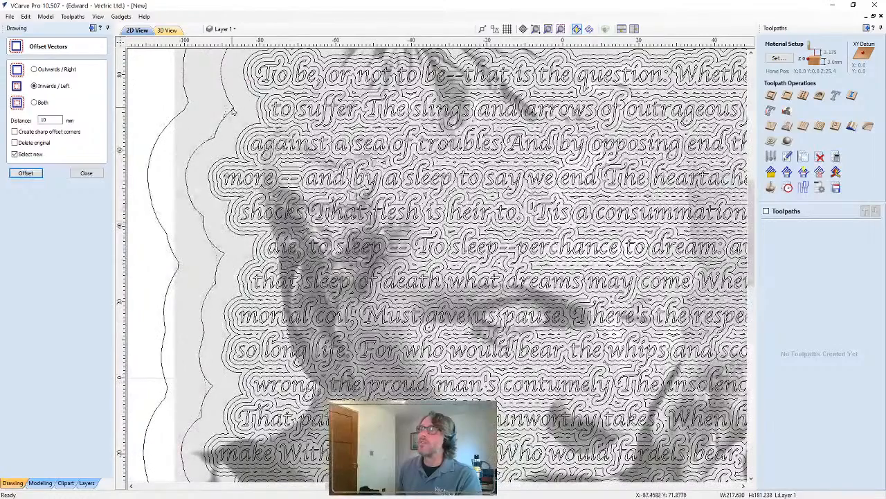
{"action": "left_click", "coordinate": [186, 107]}
{"action": "left_click", "coordinate": [188, 107]}
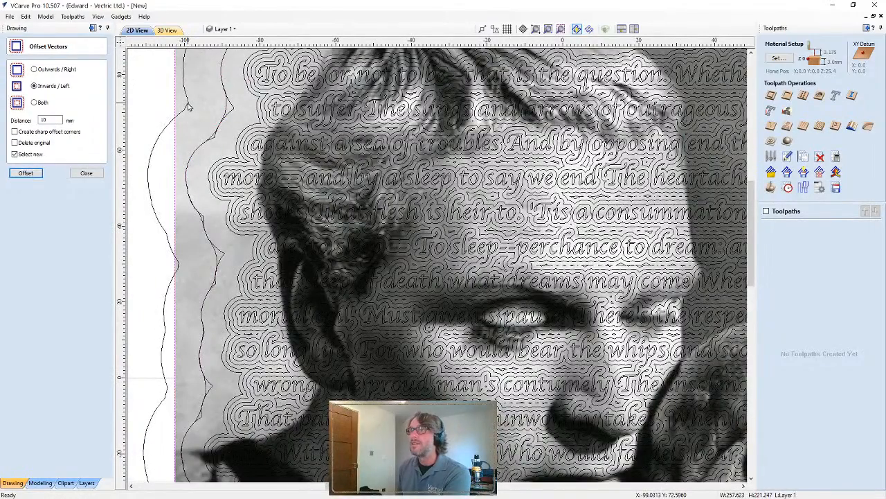
{"action": "key", "text": "Delete"}
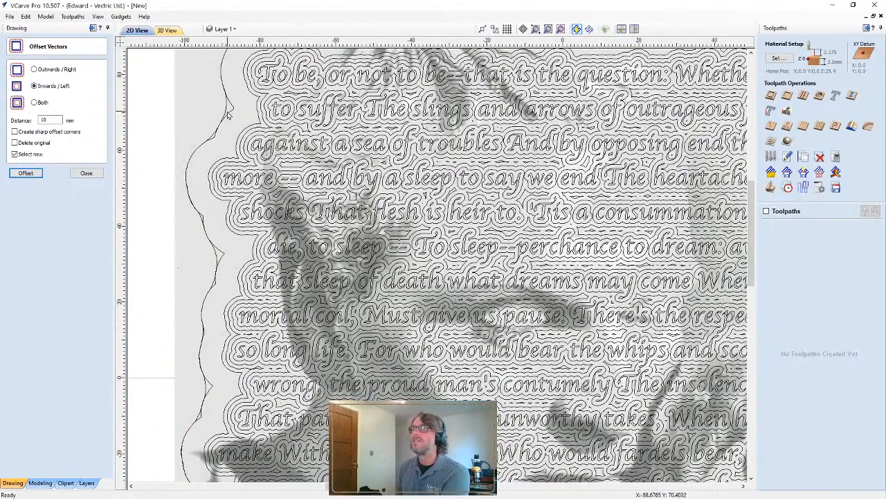
{"action": "left_click", "coordinate": [231, 116]}
{"action": "scroll", "coordinate": [230, 118], "scroll_direction": "down", "scroll_amount": 3}
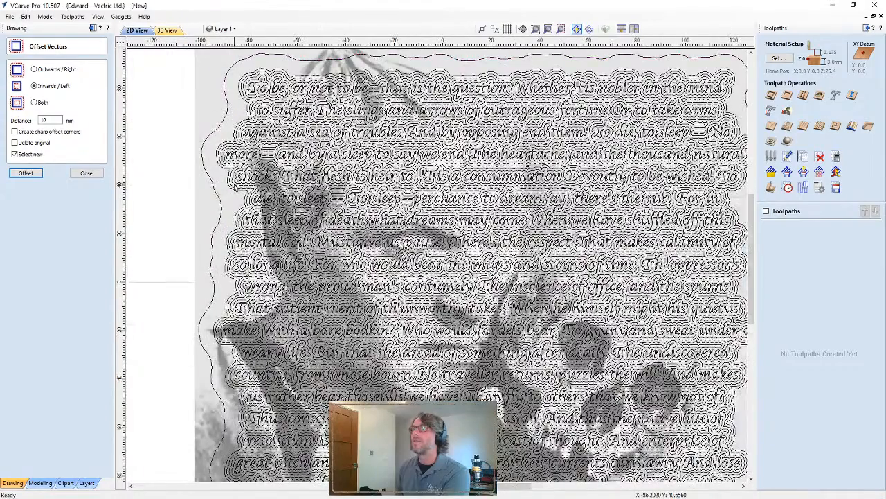
Move the photo, soliloquy text and all offset outlines together slightly upwards so the photo's lower edge meets the job's lower edge
{"action": "scroll", "coordinate": [247, 263], "scroll_direction": "down", "scroll_amount": 3}
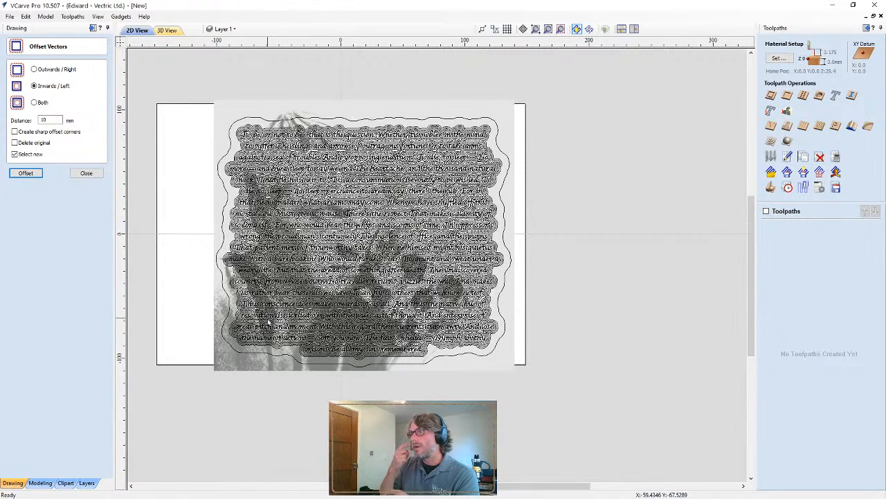
{"action": "left_click", "coordinate": [86, 174]}
{"action": "left_click_drag", "start_coordinate": [179, 86], "coordinate": [565, 413]}
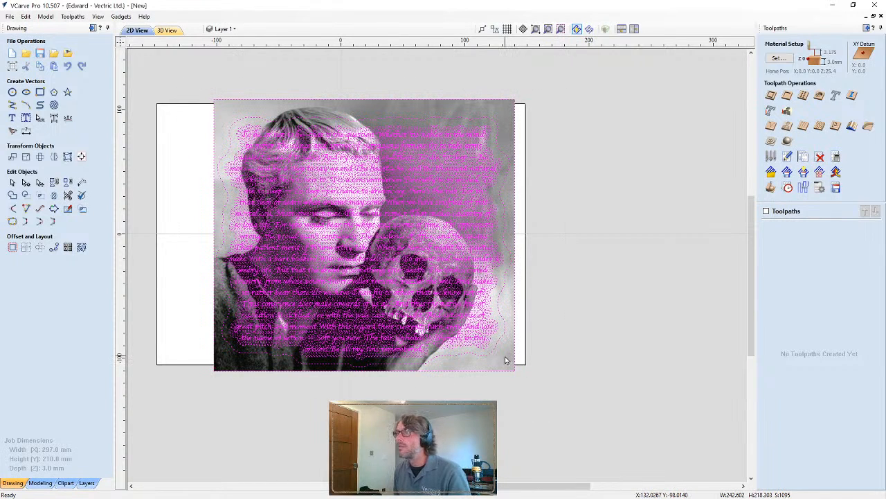
{"action": "left_click", "coordinate": [505, 358]}
{"action": "left_click_drag", "start_coordinate": [505, 356], "coordinate": [506, 345]}
{"action": "left_click", "coordinate": [601, 416]}
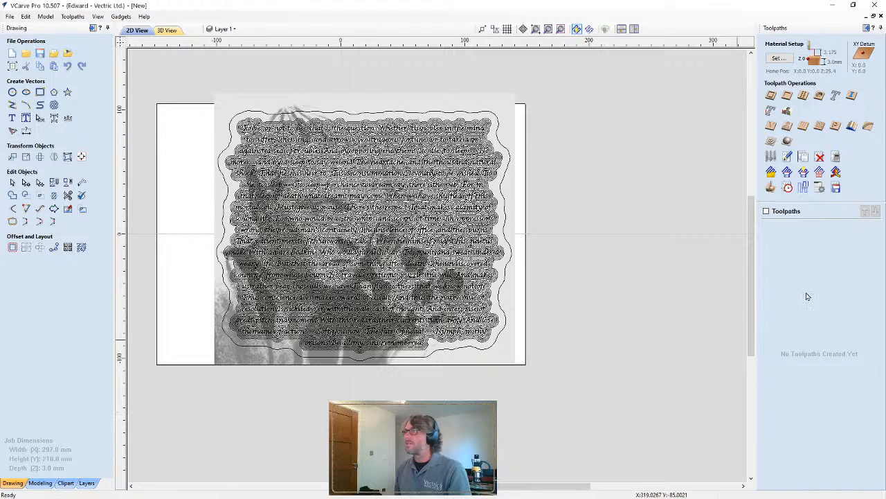
Set up a Photo V-Carve toolpath along selected vectors with the V-Bit (60.0° - 1/4") tool
{"action": "left_click", "coordinate": [789, 127]}
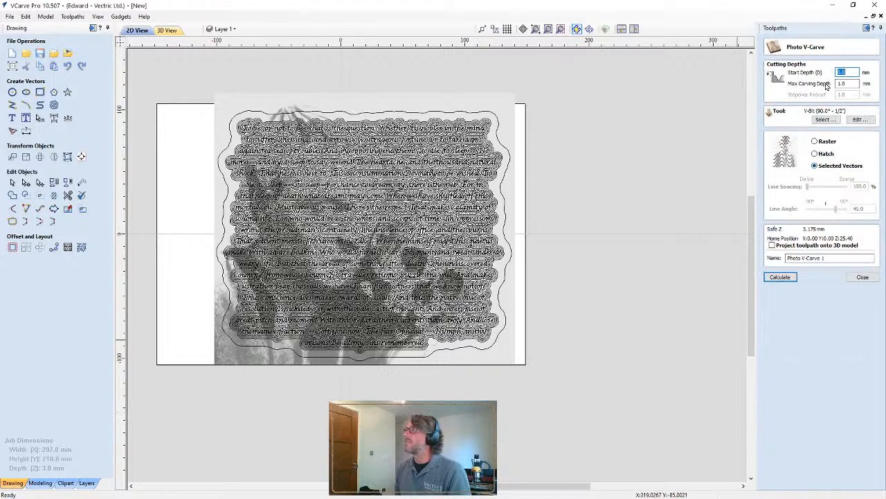
{"action": "left_click", "coordinate": [836, 119]}
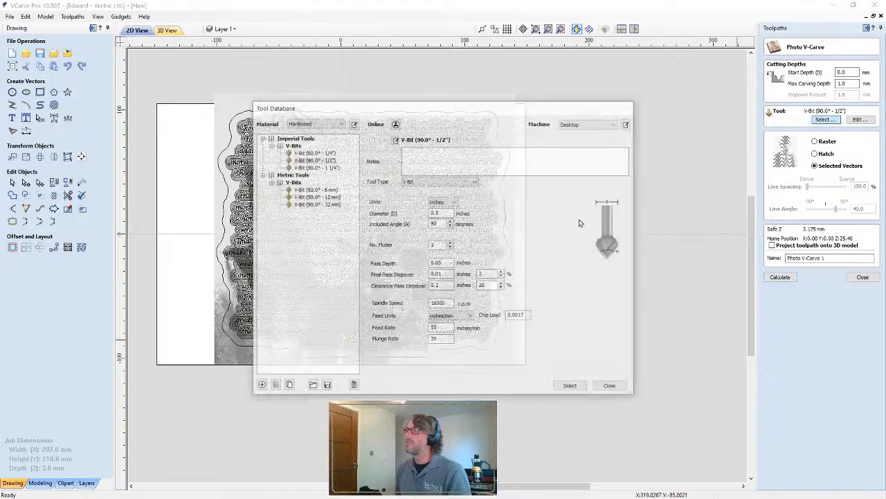
{"action": "double_click", "coordinate": [313, 152]}
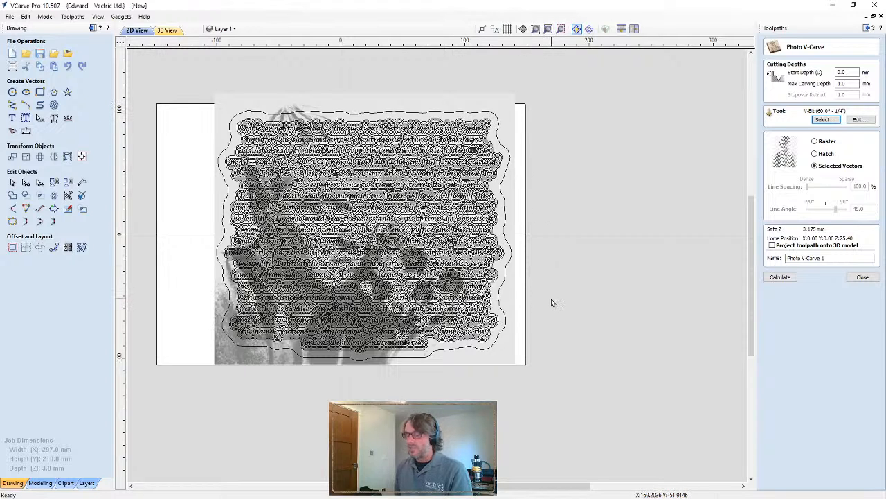
Calculate the Photo V-Carve toolpath from the photo, text and 1 mm offset contours, leaving the smoothed outer outline unselected
{"action": "key", "text": "ctrl+a"}
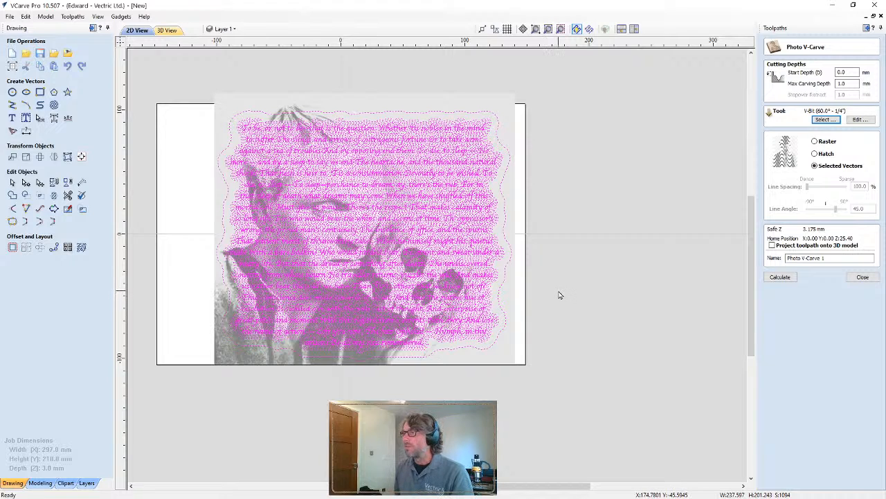
{"action": "left_click", "coordinate": [511, 256], "text": "shift"}
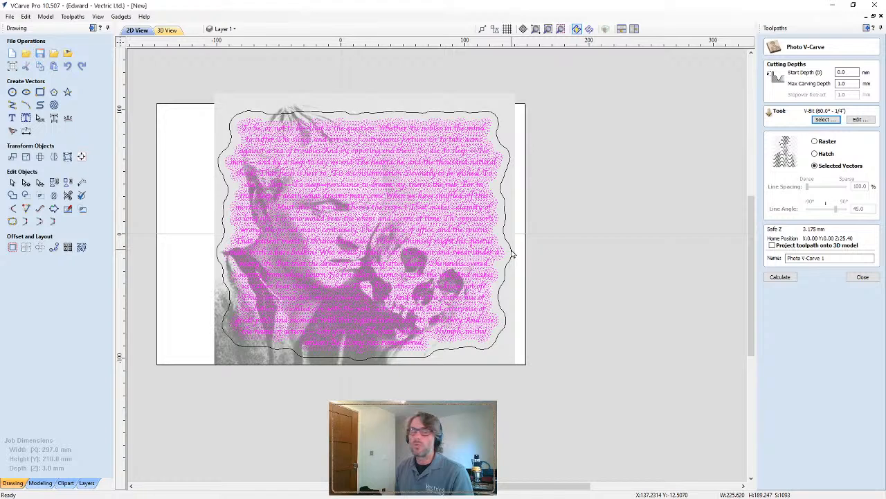
{"action": "left_click", "coordinate": [508, 355], "text": "shift"}
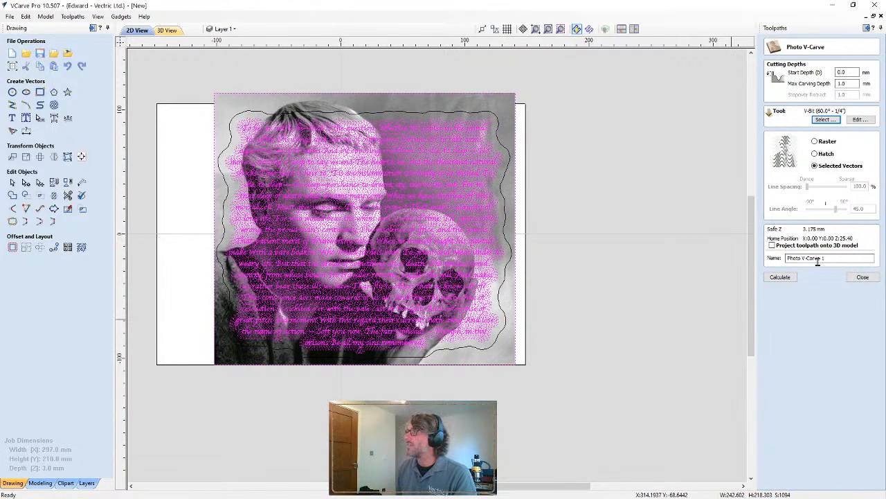
{"action": "left_click", "coordinate": [785, 277]}
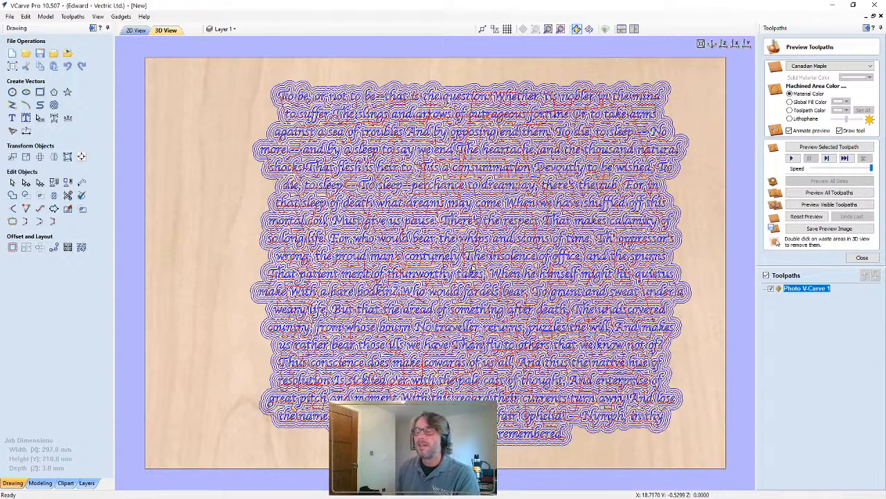
Simulate the Photo V-Carve toolpath on the material and show its machined areas in a brown toolpath colour
{"action": "left_click_drag", "start_coordinate": [480, 277], "coordinate": [472, 296]}
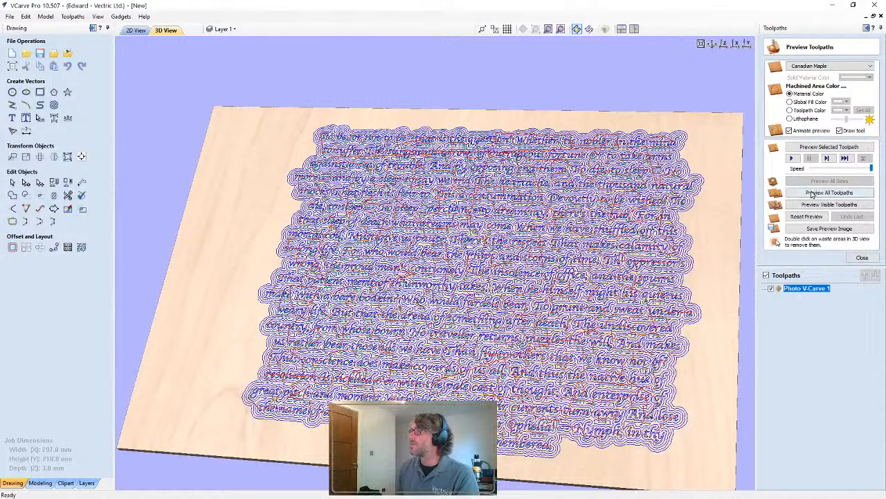
{"action": "left_click", "coordinate": [820, 147]}
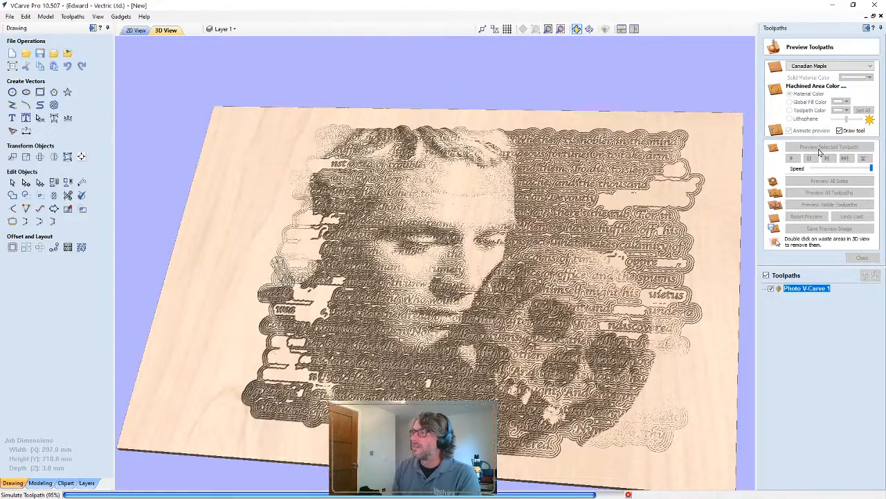
{"action": "left_click_drag", "start_coordinate": [490, 228], "coordinate": [649, 202]}
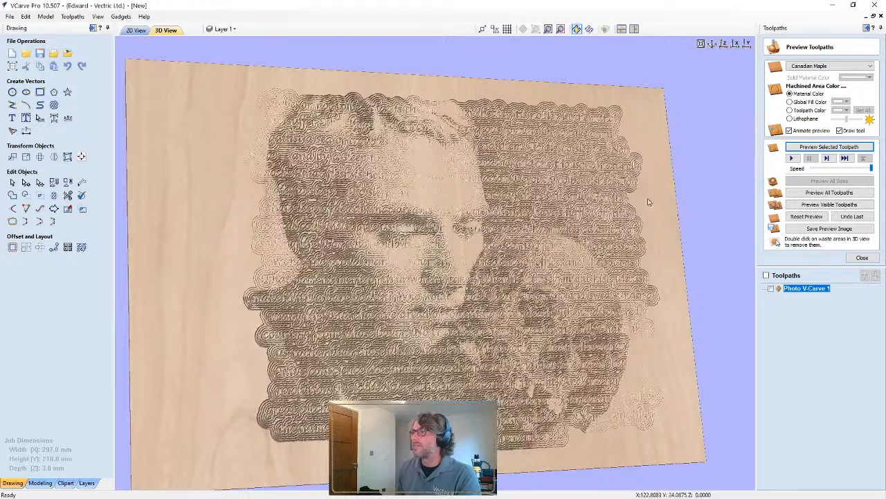
{"action": "left_click", "coordinate": [818, 110]}
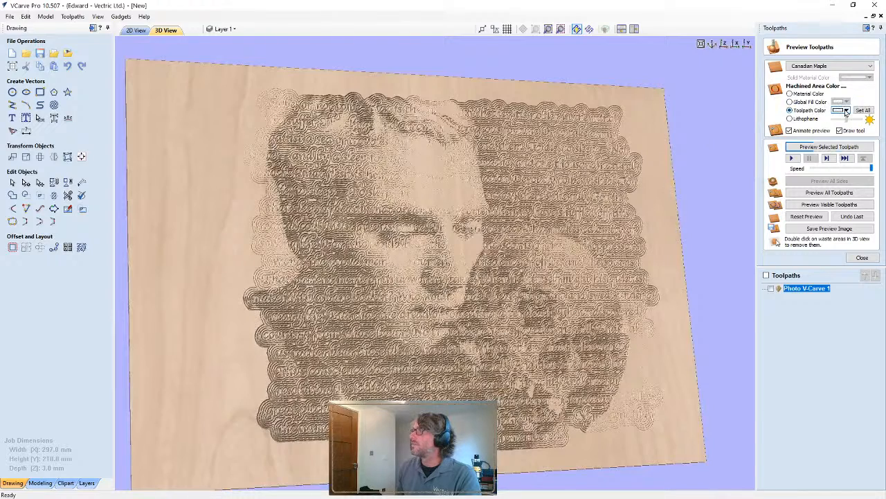
{"action": "left_click", "coordinate": [845, 110]}
{"action": "left_click", "coordinate": [829, 134]}
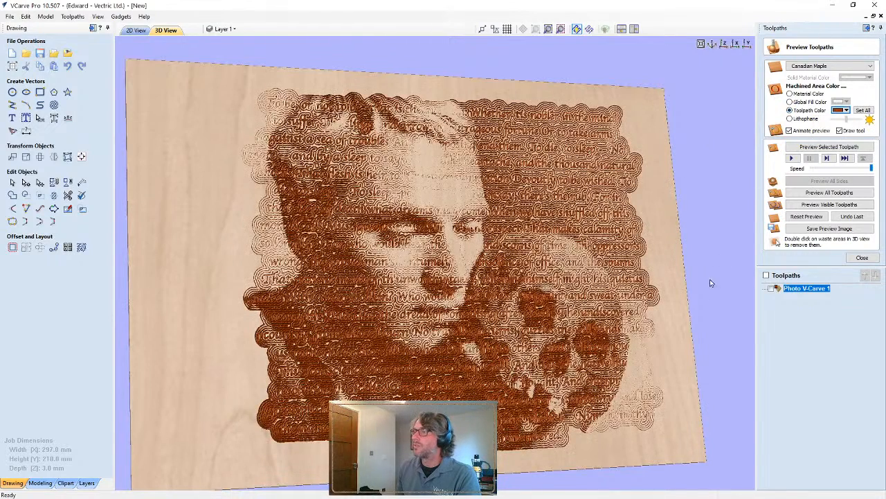
Examine the simulated Hamlet carving from several angles, checking the lettering and contour lines across the face close up
{"action": "scroll", "coordinate": [682, 314], "scroll_direction": "down", "scroll_amount": 3}
{"action": "left_click_drag", "start_coordinate": [682, 314], "coordinate": [627, 291]}
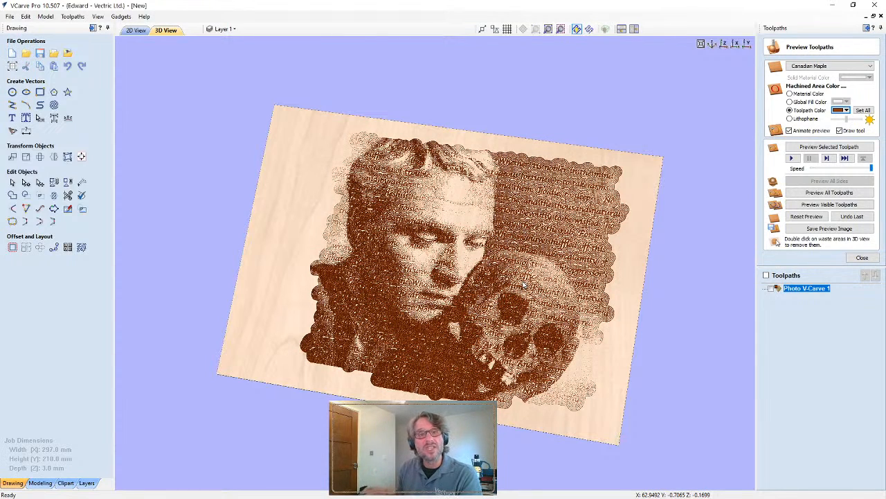
{"action": "scroll", "coordinate": [537, 277], "scroll_direction": "up", "scroll_amount": 5}
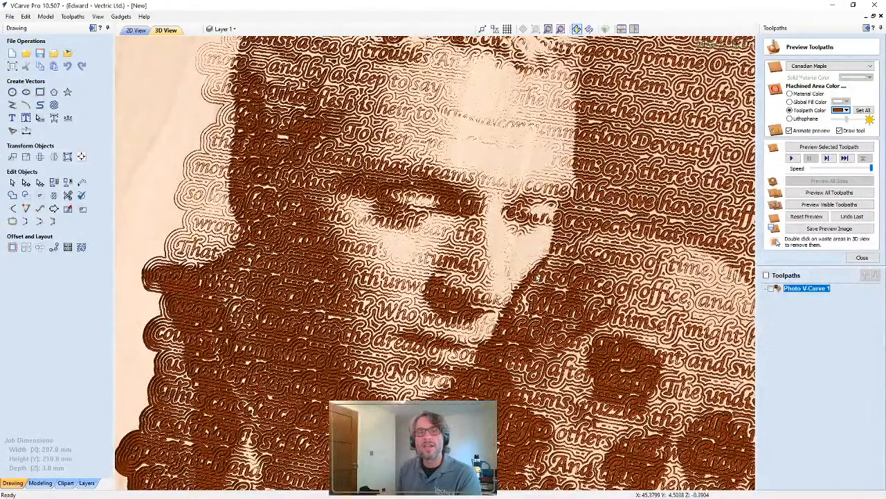
{"action": "scroll", "coordinate": [541, 270], "scroll_direction": "up", "scroll_amount": 5}
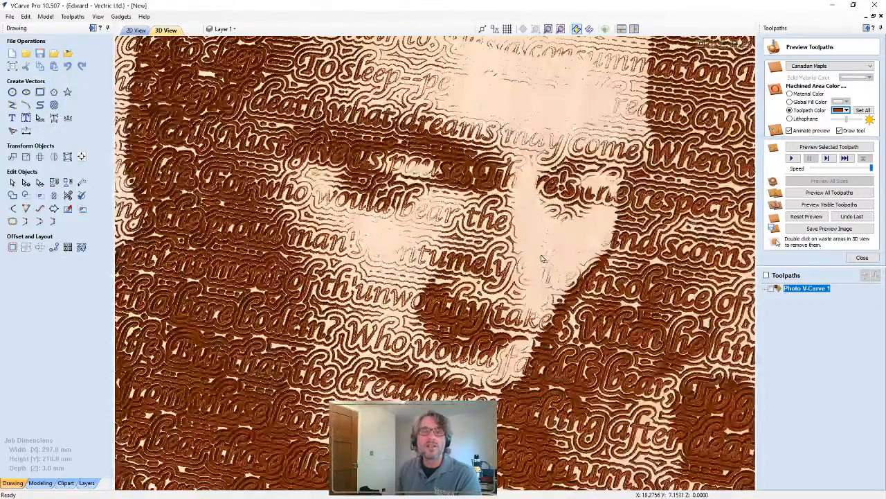
{"action": "scroll", "coordinate": [542, 258], "scroll_direction": "up", "scroll_amount": 2}
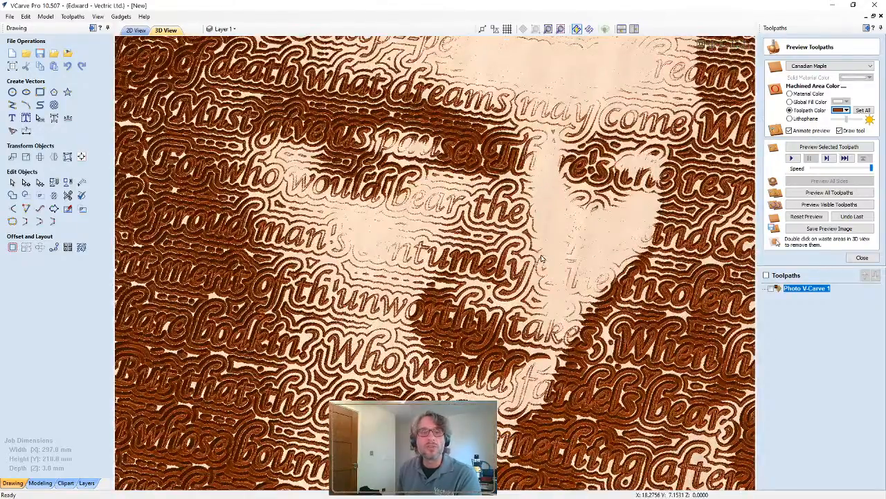
{"action": "scroll", "coordinate": [543, 259], "scroll_direction": "down", "scroll_amount": 1}
{"action": "scroll", "coordinate": [542, 259], "scroll_direction": "down", "scroll_amount": 2}
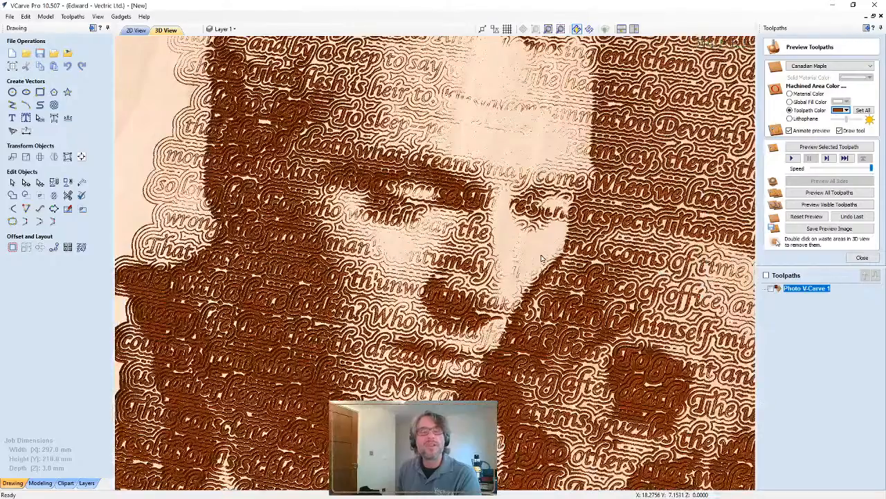
{"action": "scroll", "coordinate": [543, 258], "scroll_direction": "down", "scroll_amount": 5}
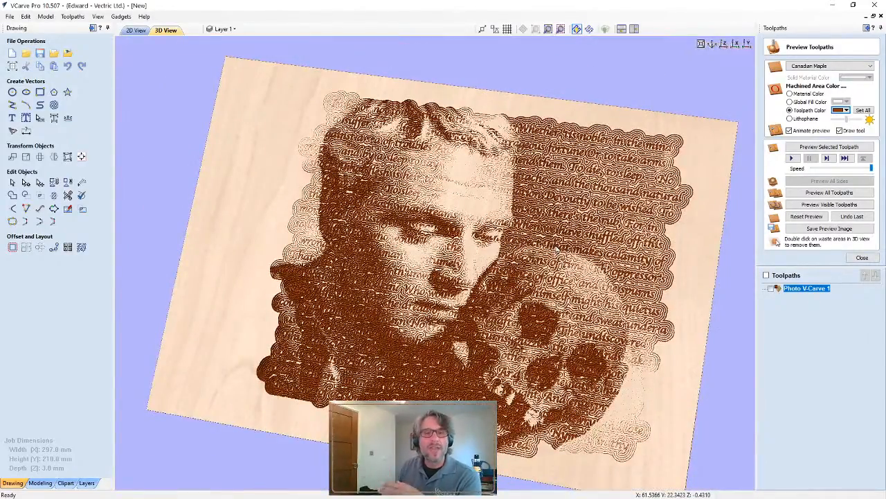
{"action": "left_click_drag", "start_coordinate": [577, 248], "coordinate": [559, 282]}
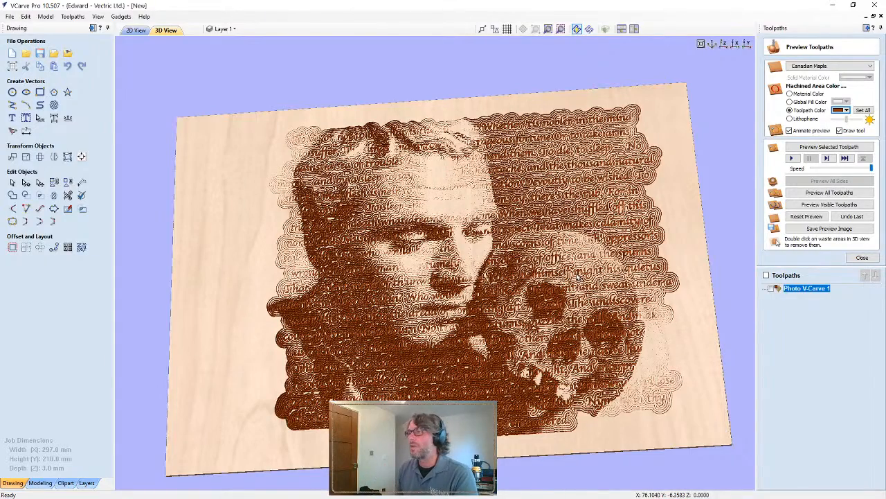
{"action": "left_click_drag", "start_coordinate": [509, 305], "coordinate": [331, 228]}
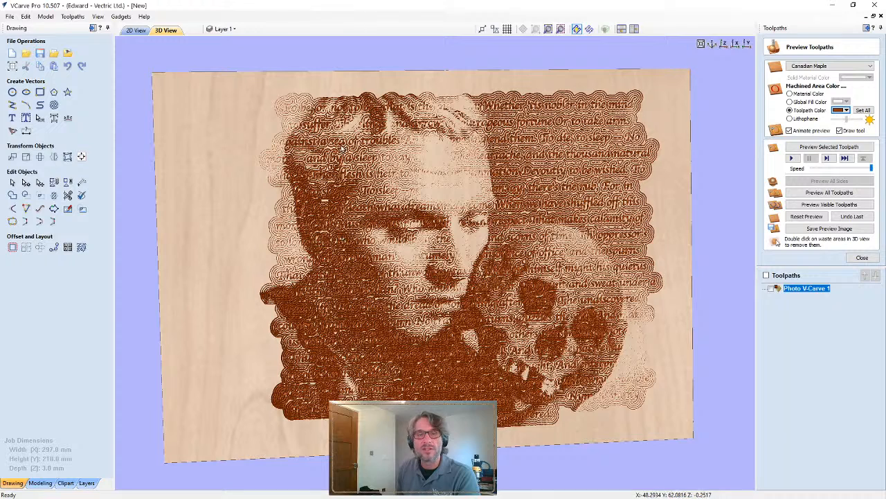
Open the existing Ali job file containing the boxer's portrait
{"action": "left_click", "coordinate": [10, 16]}
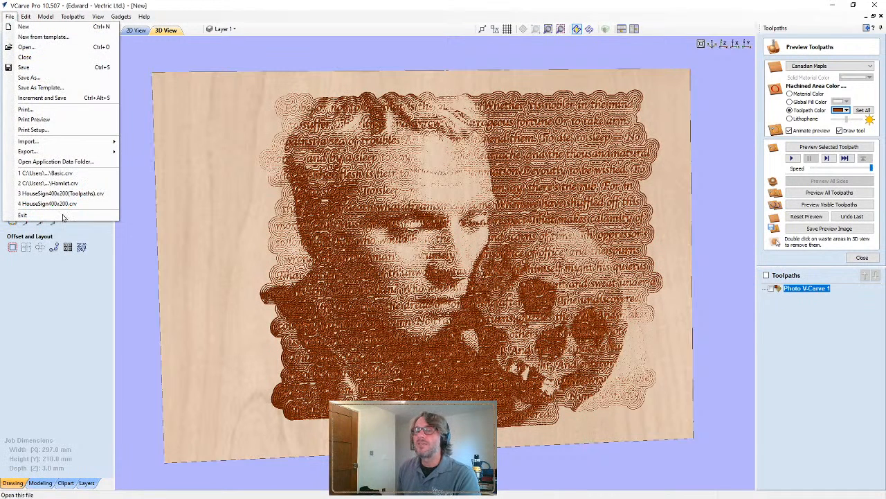
{"action": "left_click", "coordinate": [27, 47]}
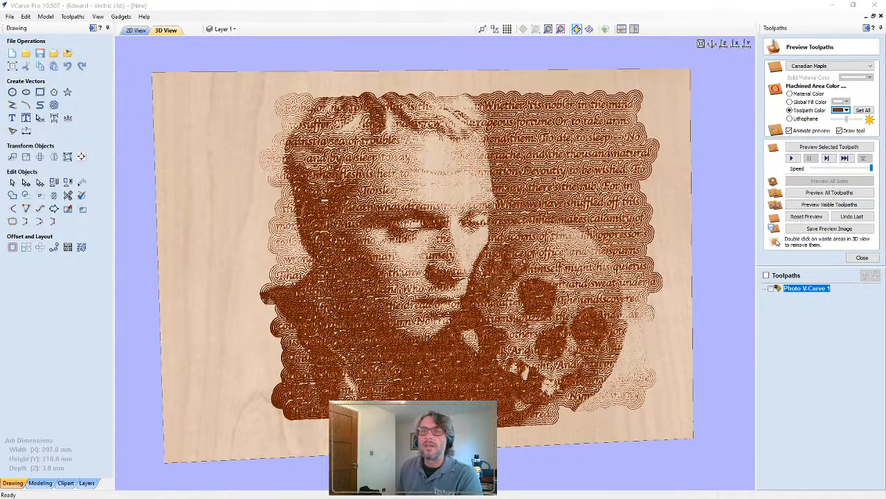
{"action": "left_click_drag", "start_coordinate": [1, 157], "coordinate": [488, 2]}
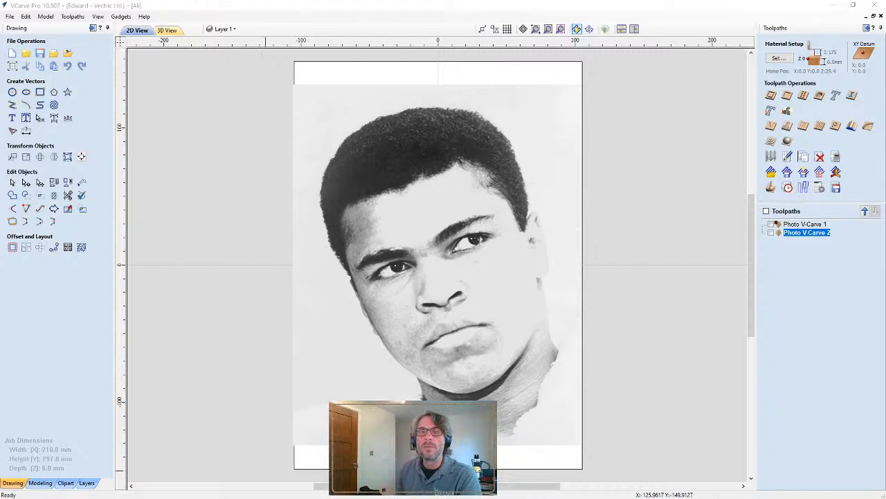
{"action": "mouse_move", "coordinate": [332, 498]}
{"action": "left_mouse_down"}
{"action": "mouse_move", "coordinate": [427, 58]}
{"action": "mouse_move", "coordinate": [534, 19]}
{"action": "mouse_move", "coordinate": [519, 36]}
{"action": "mouse_move", "coordinate": [350, 40]}
{"action": "mouse_move", "coordinate": [208, 87]}
{"action": "mouse_move", "coordinate": [93, 57]}
{"action": "mouse_move", "coordinate": [197, 21]}
{"action": "mouse_move", "coordinate": [0, 94]}
{"action": "left_mouse_up"}
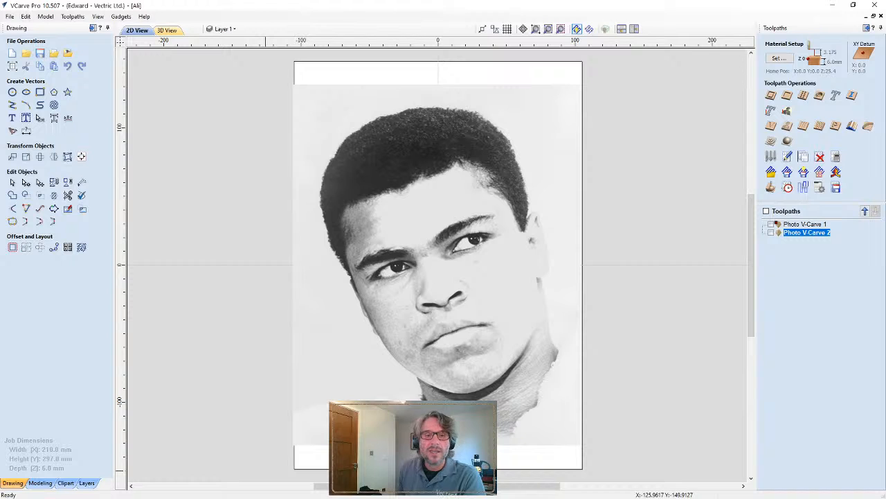
Switch to the web browser, read through the USA Today list of Muhammad Ali's best quotes, and minimise the browser
{"action": "key", "text": "alt+Tab"}
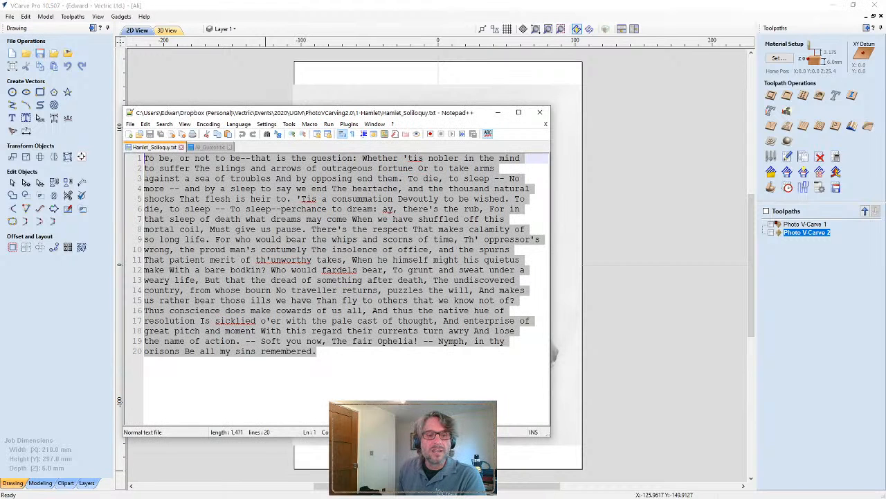
{"action": "key", "text": "alt+Tab"}
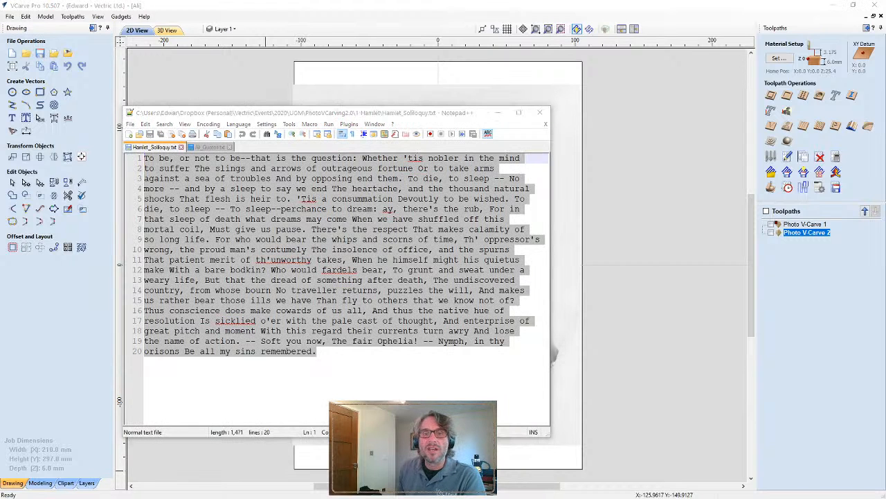
{"action": "left_click_drag", "start_coordinate": [0, 47], "coordinate": [549, 50]}
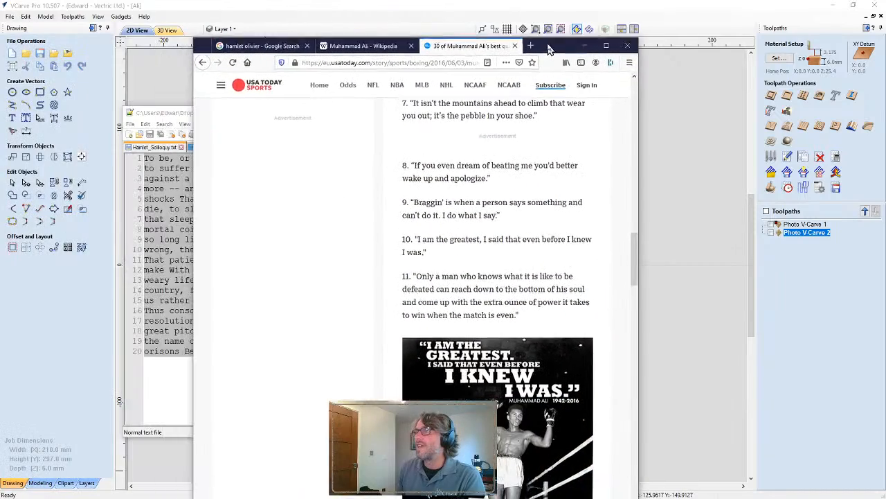
{"action": "scroll", "coordinate": [502, 262], "scroll_direction": "up", "scroll_amount": 7}
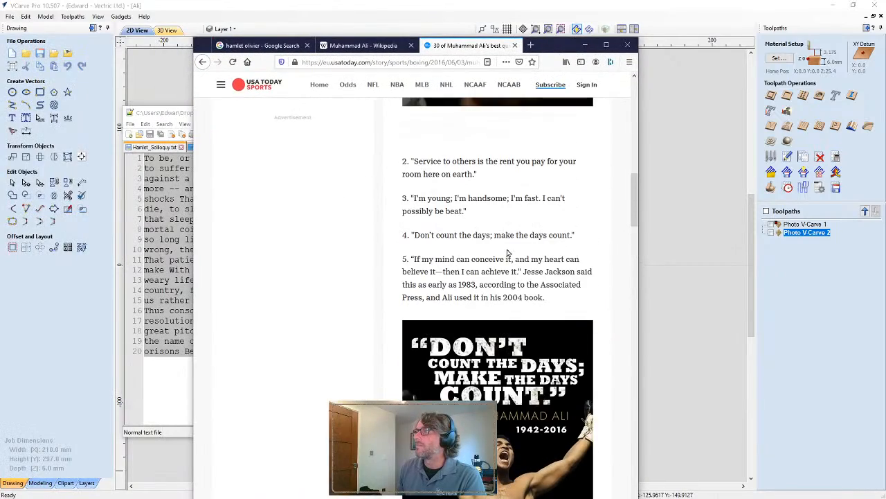
{"action": "scroll", "coordinate": [508, 253], "scroll_direction": "up", "scroll_amount": 5}
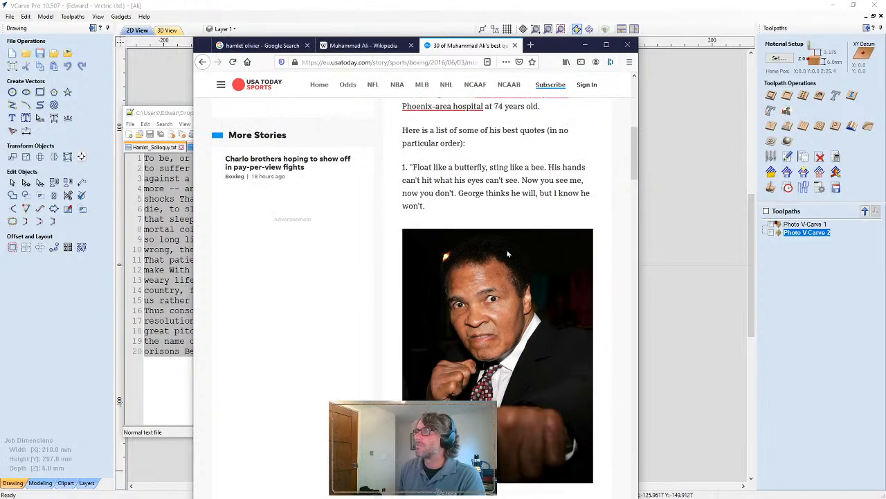
{"action": "scroll", "coordinate": [507, 254], "scroll_direction": "up", "scroll_amount": 1}
{"action": "scroll", "coordinate": [507, 251], "scroll_direction": "down", "scroll_amount": 8}
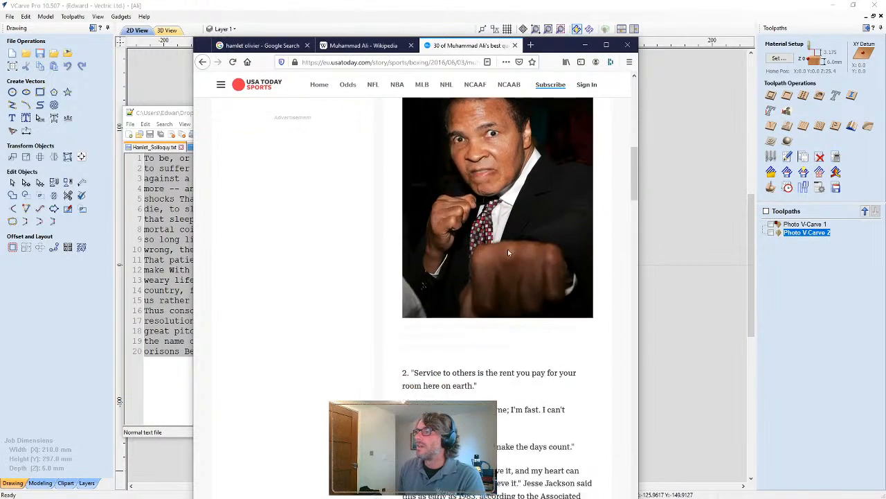
{"action": "scroll", "coordinate": [509, 250], "scroll_direction": "down", "scroll_amount": 10}
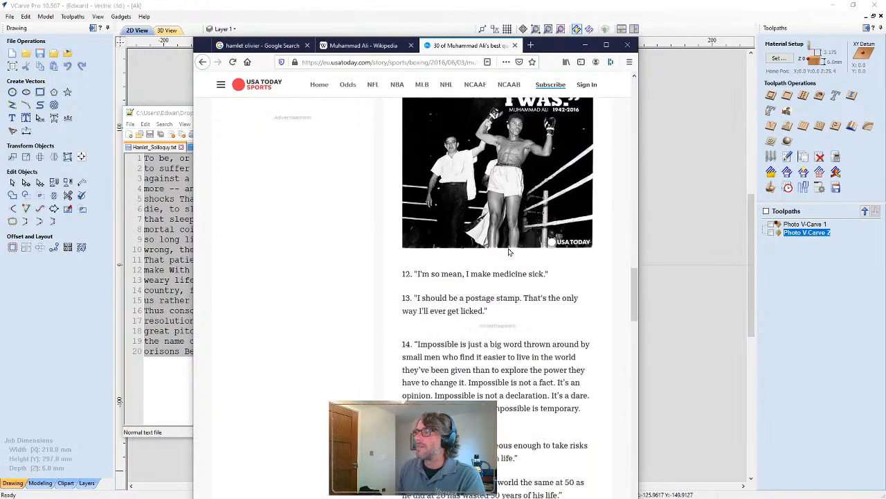
{"action": "left_click", "coordinate": [587, 47]}
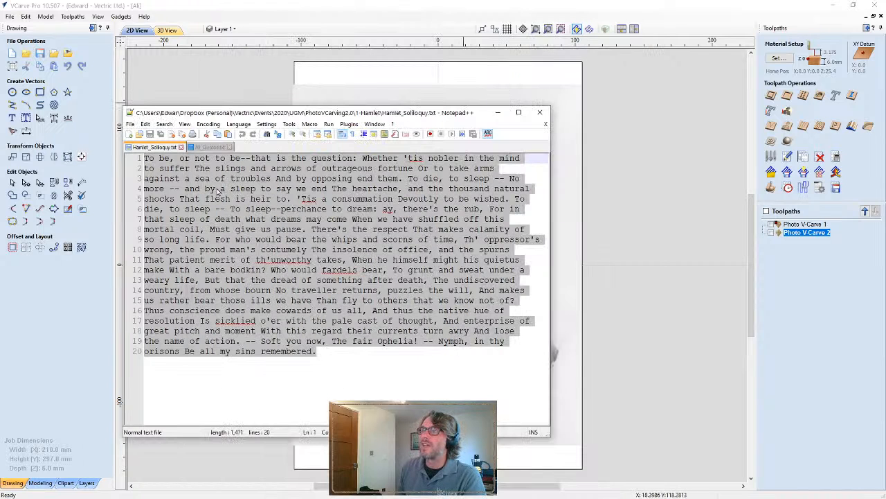
Switch to Ali_Quotes.txt in Notepad++, copy the quote from "Impossible is not a declaration." to "Impossible is nothing.", and minimise the editor
{"action": "left_click", "coordinate": [207, 148]}
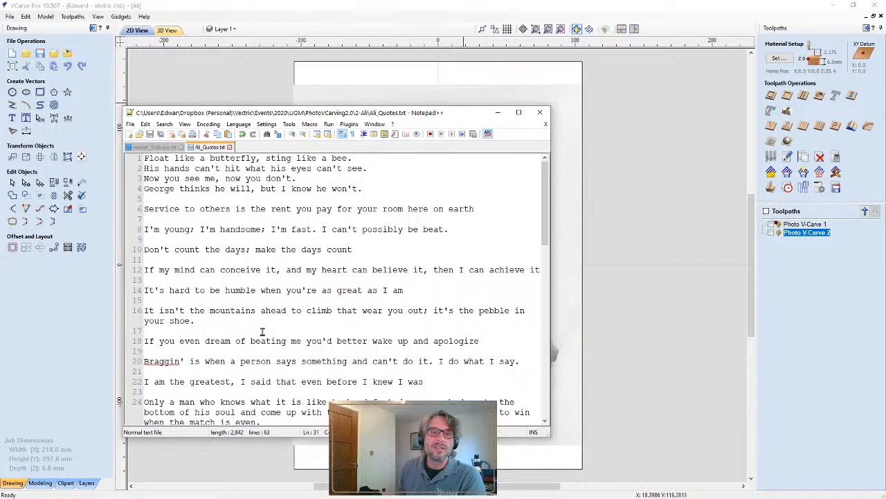
{"action": "scroll", "coordinate": [266, 331], "scroll_direction": "down", "scroll_amount": 4}
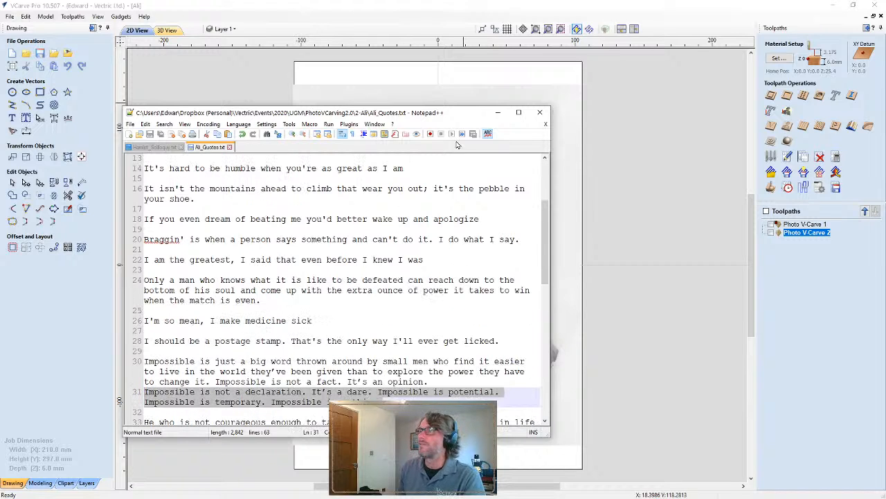
{"action": "left_click_drag", "start_coordinate": [464, 111], "coordinate": [459, 116]}
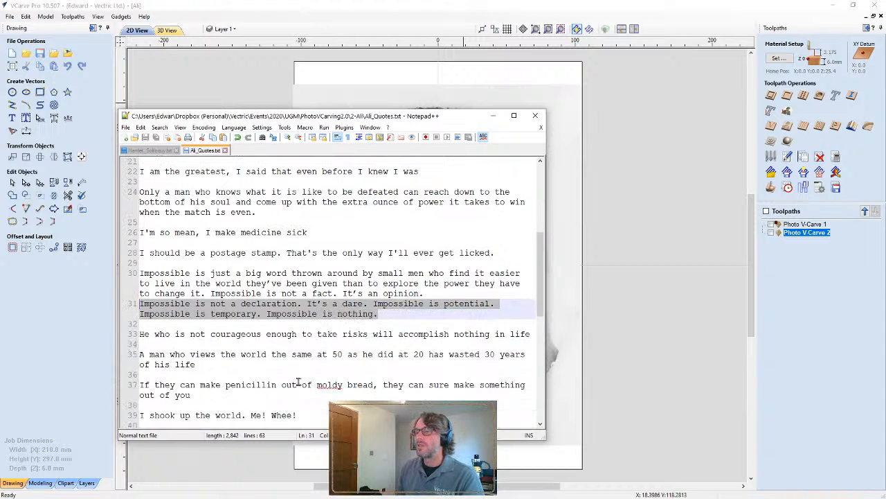
{"action": "scroll", "coordinate": [305, 346], "scroll_direction": "down", "scroll_amount": 3}
{"action": "left_click", "coordinate": [396, 312]}
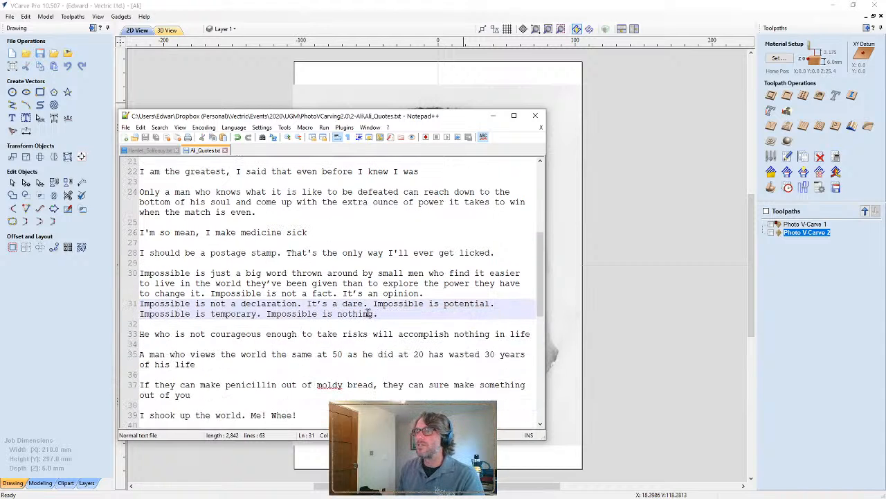
{"action": "left_click_drag", "start_coordinate": [379, 314], "coordinate": [137, 304]}
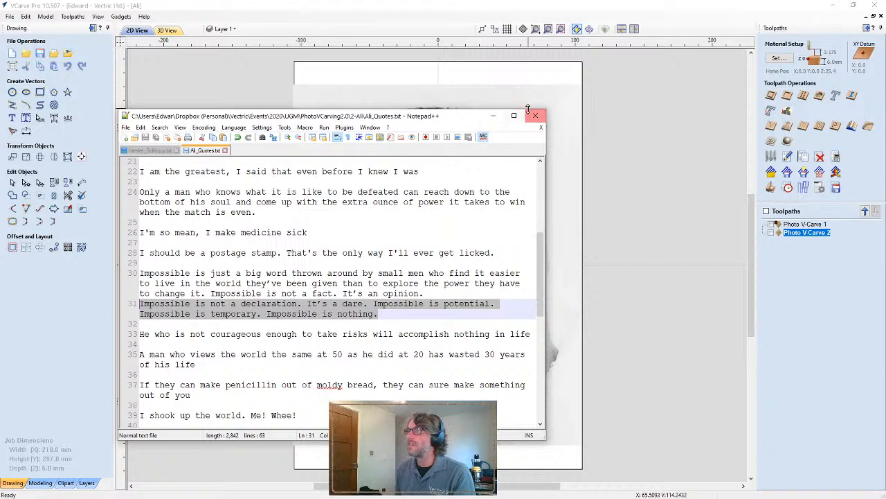
{"action": "left_click", "coordinate": [492, 116]}
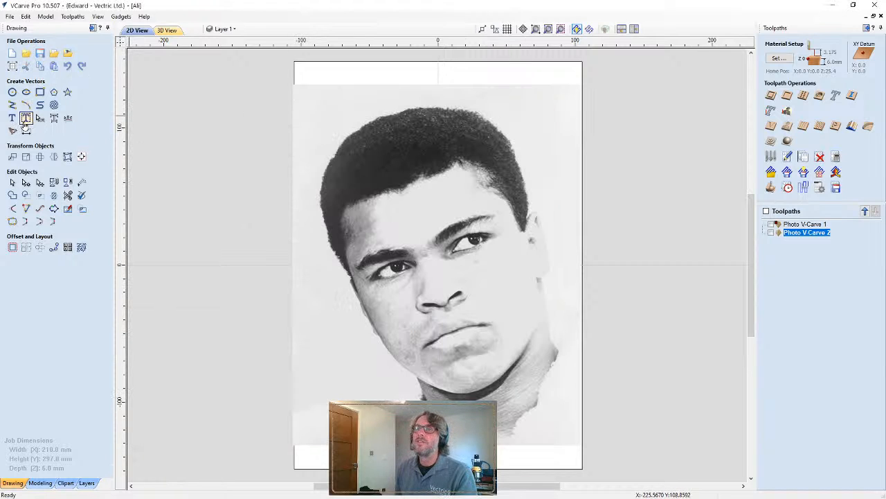
Create a text object in the empty area beside the portrait and paste the copied "Impossible" quote into it
{"action": "left_click", "coordinate": [12, 119]}
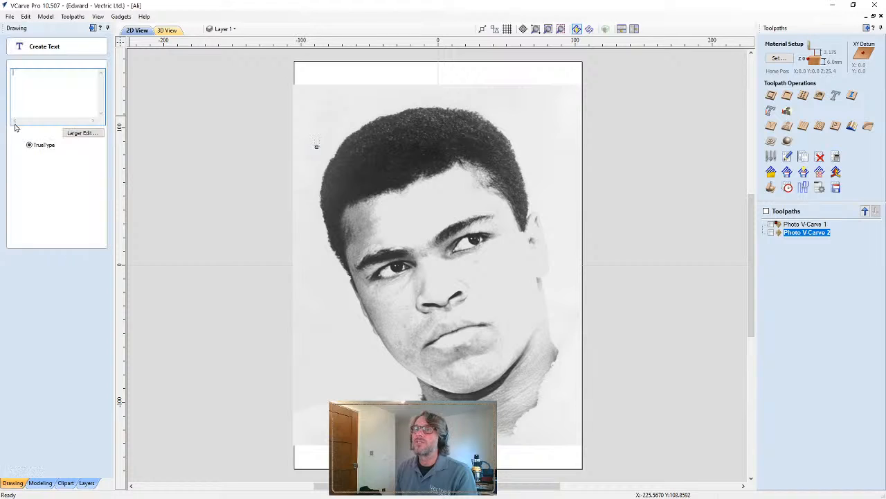
{"action": "left_click", "coordinate": [173, 196]}
{"action": "scroll", "coordinate": [159, 228], "scroll_direction": "up", "scroll_amount": 5}
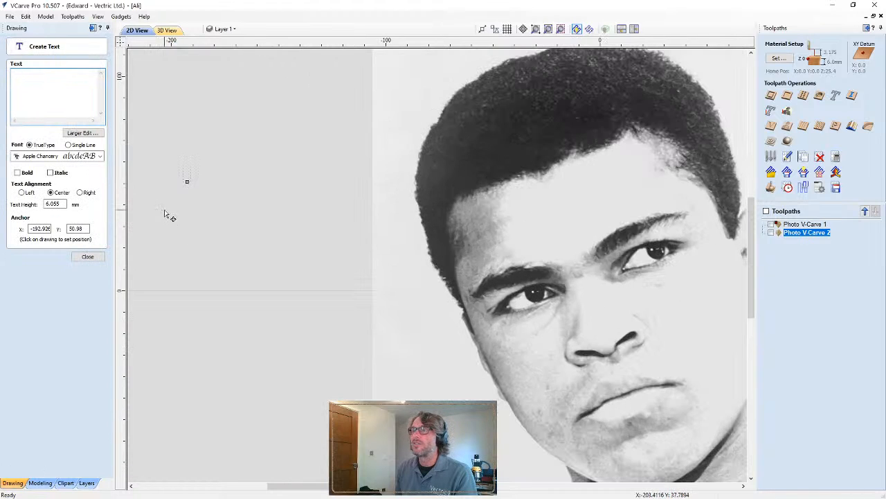
{"action": "left_click", "coordinate": [50, 80]}
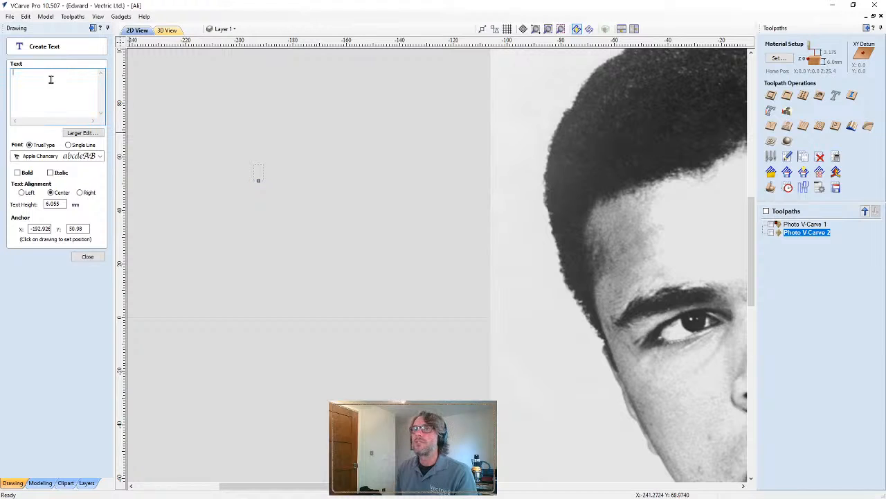
{"action": "key", "text": "ctrl+v"}
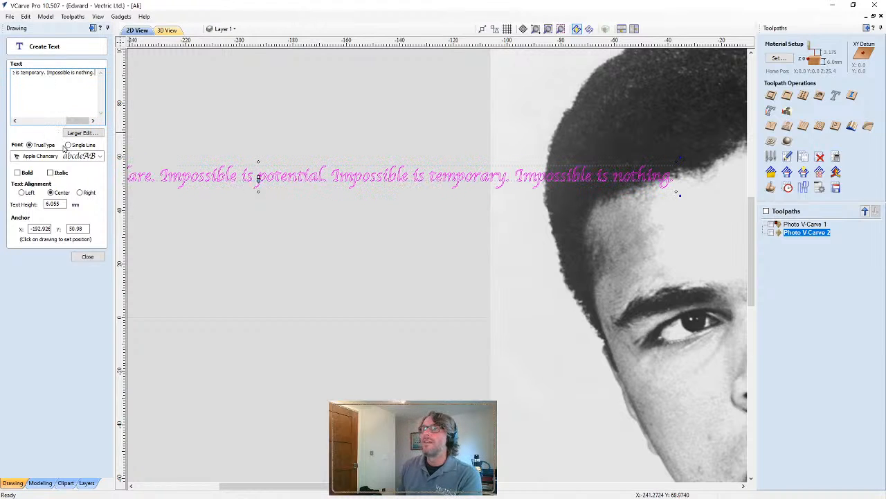
Set the quote's font to Albertus Extra Bold
{"action": "left_click", "coordinate": [55, 158]}
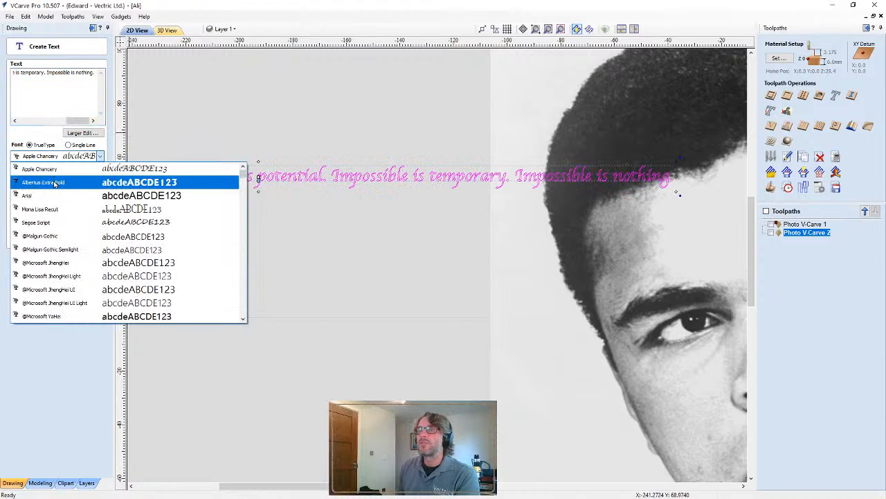
{"action": "left_click", "coordinate": [56, 182]}
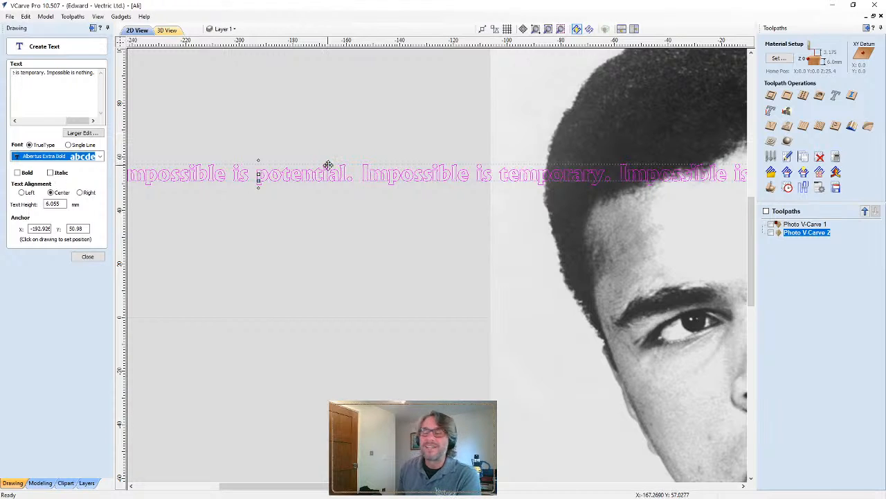
{"action": "scroll", "coordinate": [326, 173], "scroll_direction": "down", "scroll_amount": 2}
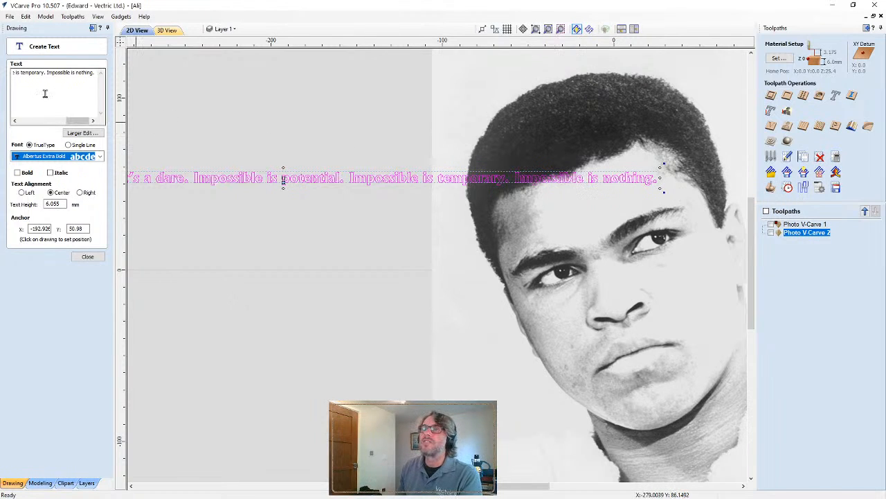
Split the quote into five lines, starting a new line after each sentence
{"action": "left_click_drag", "start_coordinate": [85, 121], "coordinate": [33, 124]}
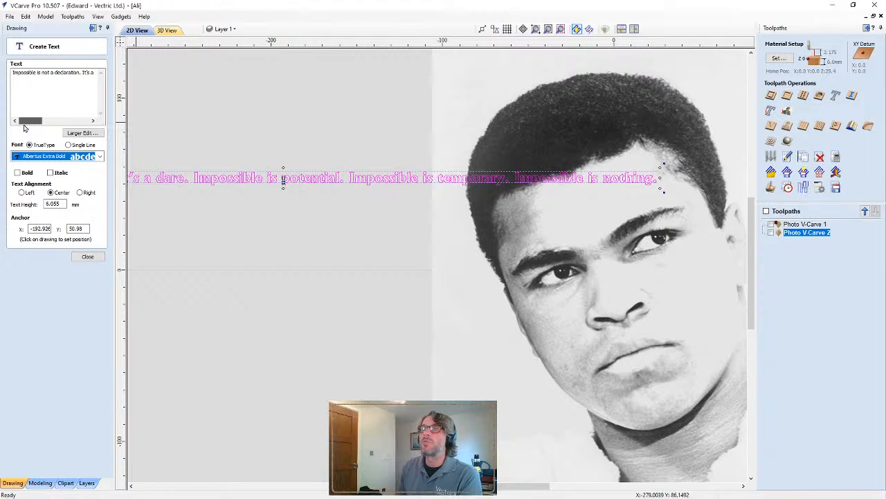
{"action": "left_click", "coordinate": [81, 73]}
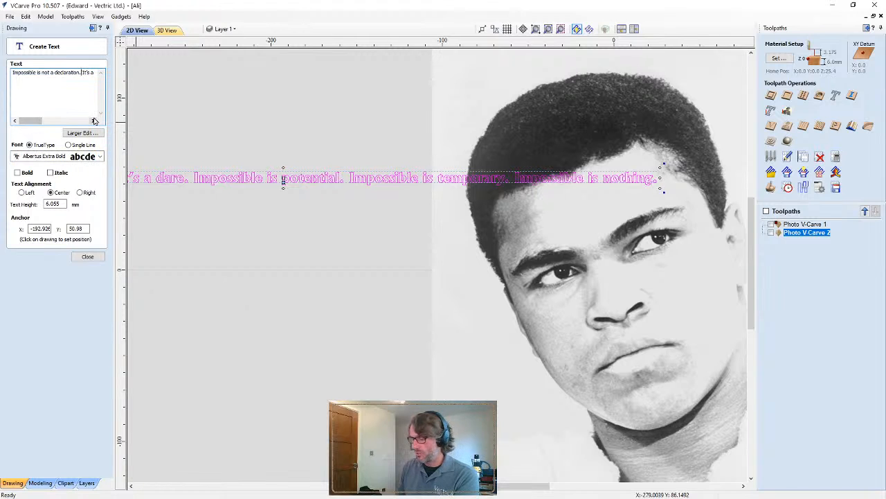
{"action": "key", "text": "Return"}
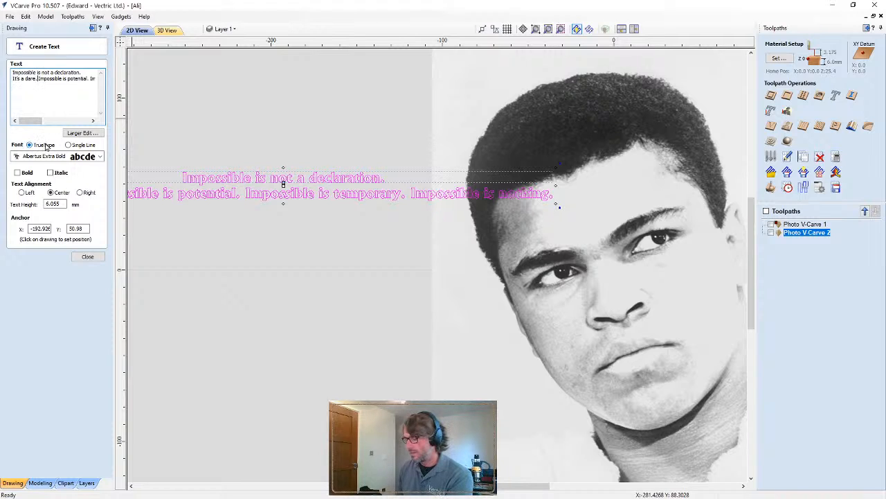
{"action": "key", "text": "Return"}
{"action": "left_click", "coordinate": [65, 84]}
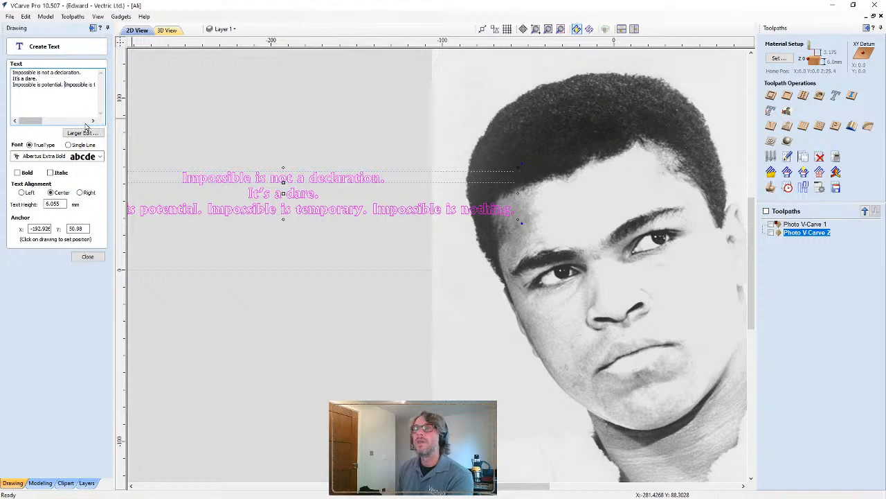
{"action": "key", "text": "Return"}
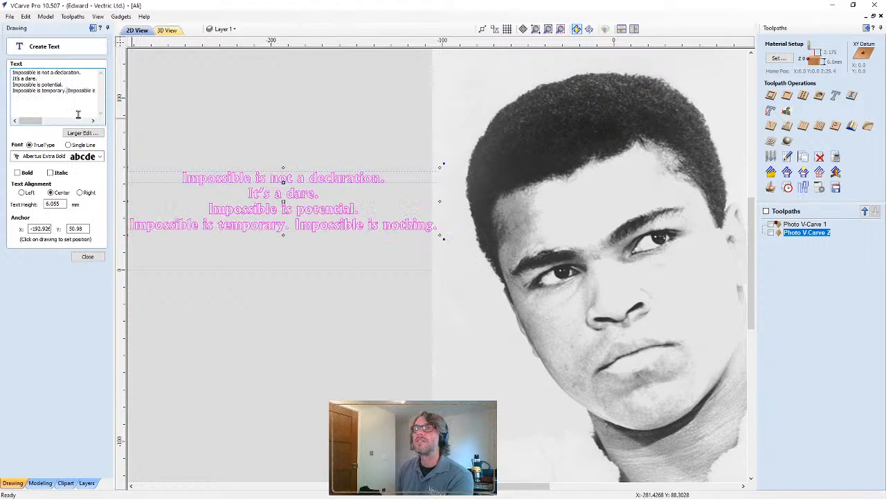
{"action": "key", "text": "Return"}
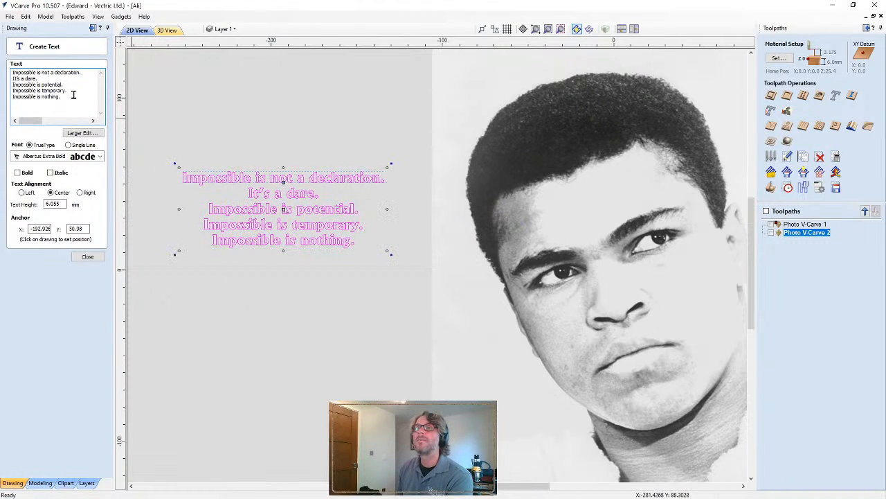
Remove the full stops and trailing spaces from the ends of the quote's lines
{"action": "left_click", "coordinate": [80, 97]}
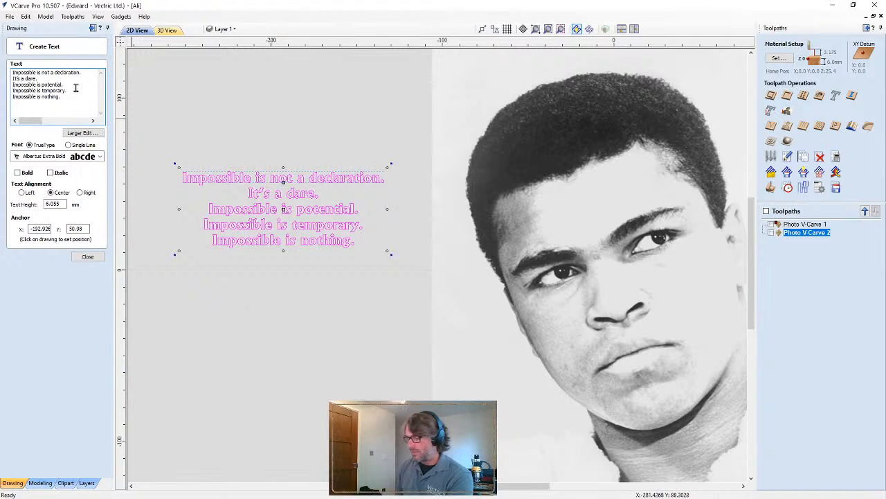
{"action": "key", "text": "BackSpace"}
{"action": "key", "text": "BackSpace"}
{"action": "left_click", "coordinate": [80, 84]}
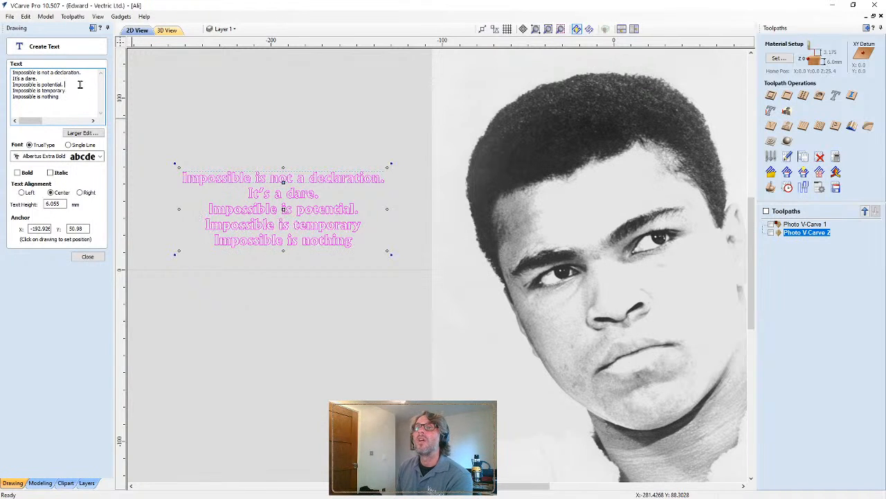
{"action": "key", "text": "BackSpace"}
{"action": "left_click", "coordinate": [75, 78]}
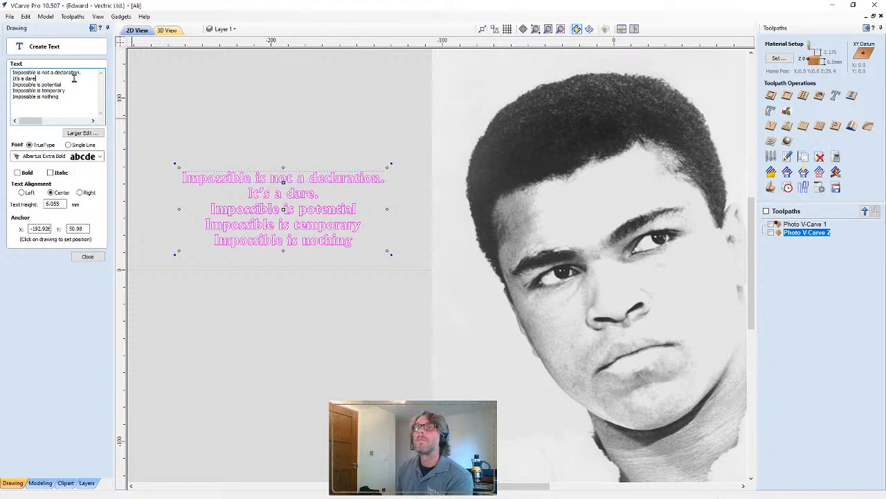
{"action": "key", "text": "BackSpace"}
{"action": "key", "text": "BackSpace"}
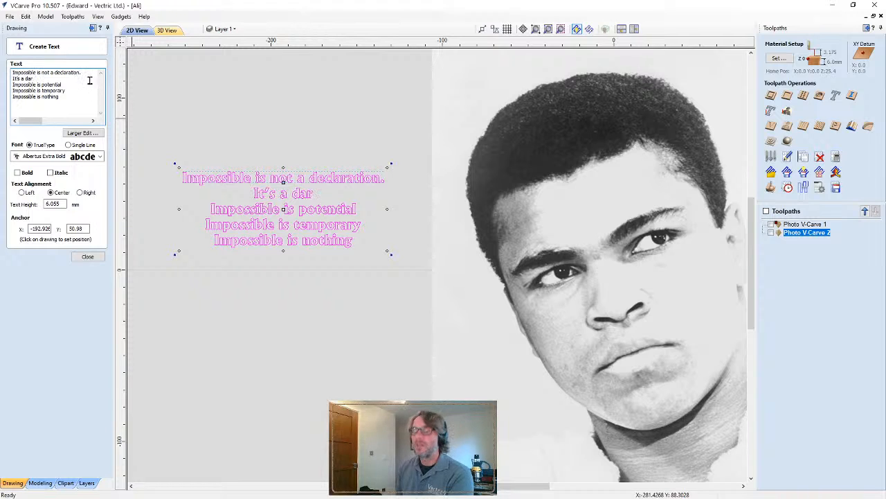
{"action": "type", "text": "e"}
{"action": "left_click", "coordinate": [86, 72]}
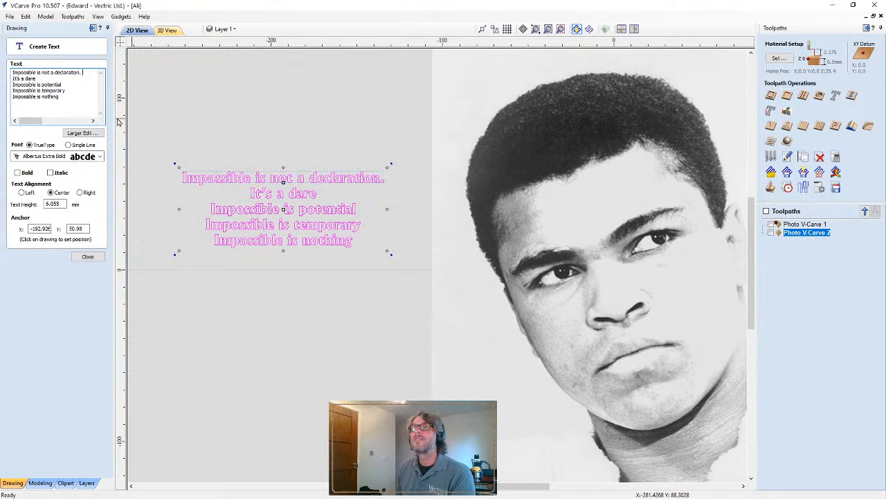
{"action": "key", "text": "BackSpace"}
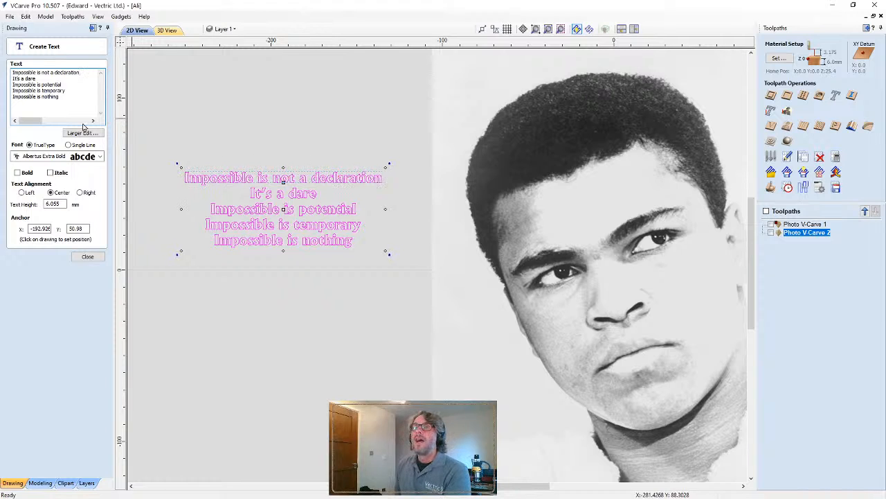
Put the first "Impossible" on its own line and delete the repeated "Impossible" from the potential, temporary and nothing lines
{"action": "left_click", "coordinate": [36, 72]}
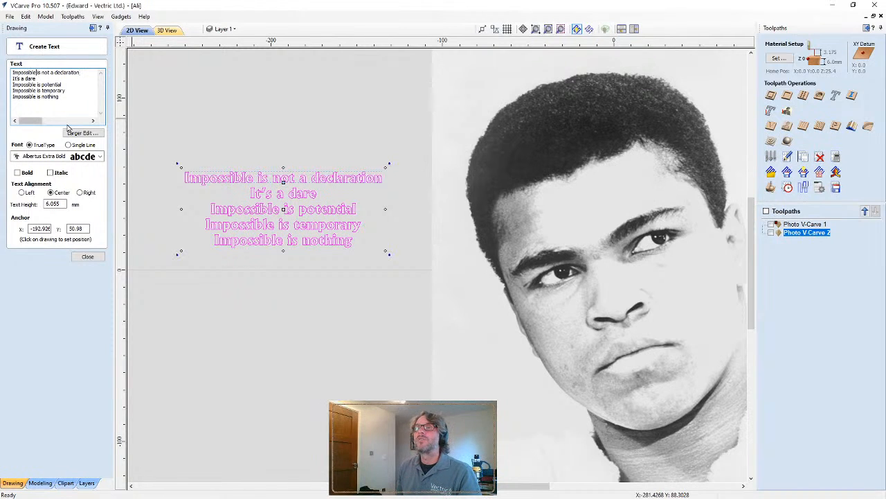
{"action": "key", "text": "Return"}
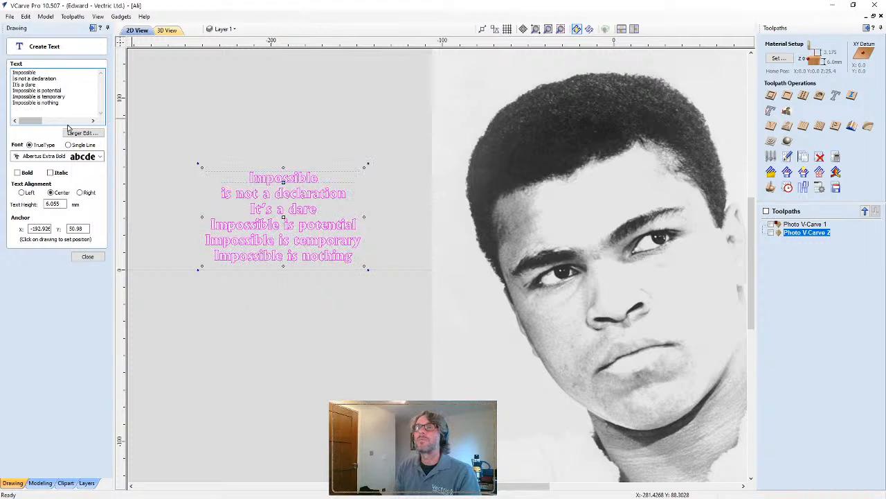
{"action": "double_click", "coordinate": [27, 91]}
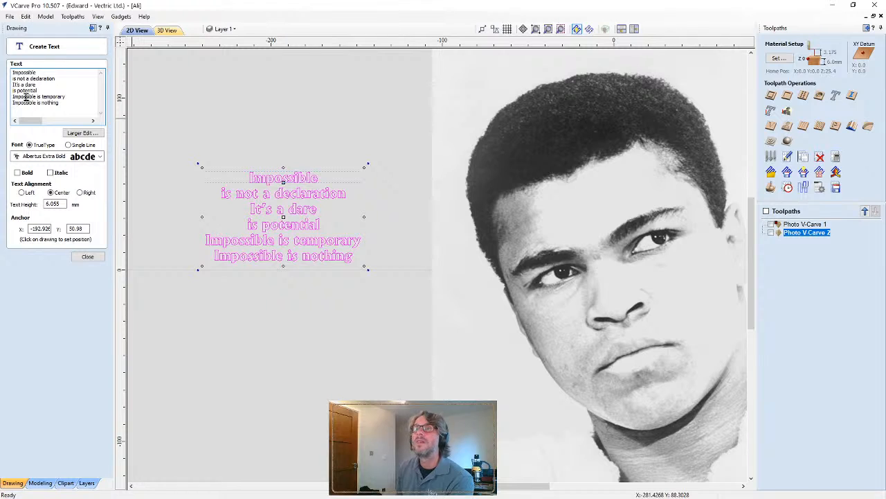
{"action": "double_click", "coordinate": [26, 97]}
{"action": "key", "text": "Delete"}
{"action": "double_click", "coordinate": [25, 102]}
{"action": "key", "text": "Delete"}
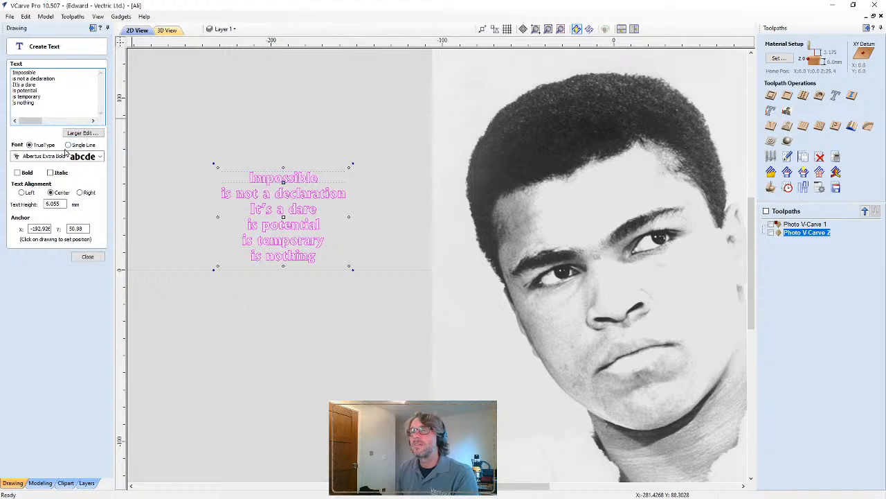
Left-align and finish the quote text, and break the text block into separate lines
{"action": "left_click", "coordinate": [22, 192]}
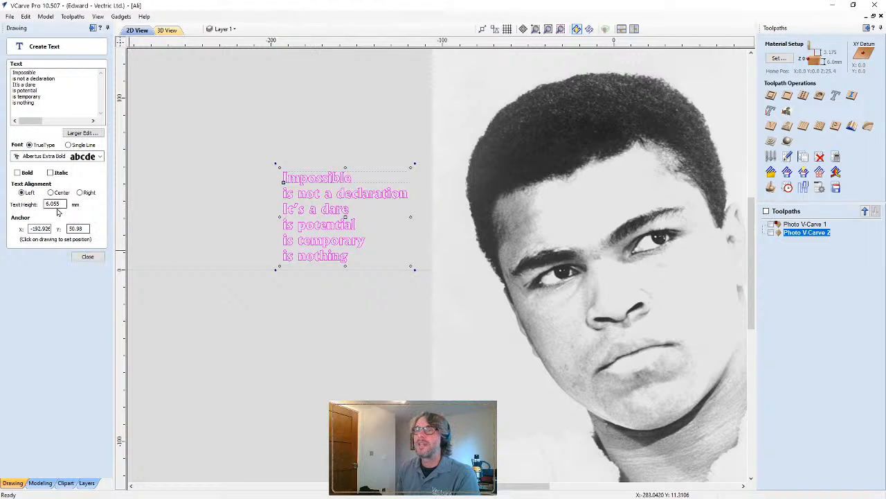
{"action": "left_click", "coordinate": [87, 257]}
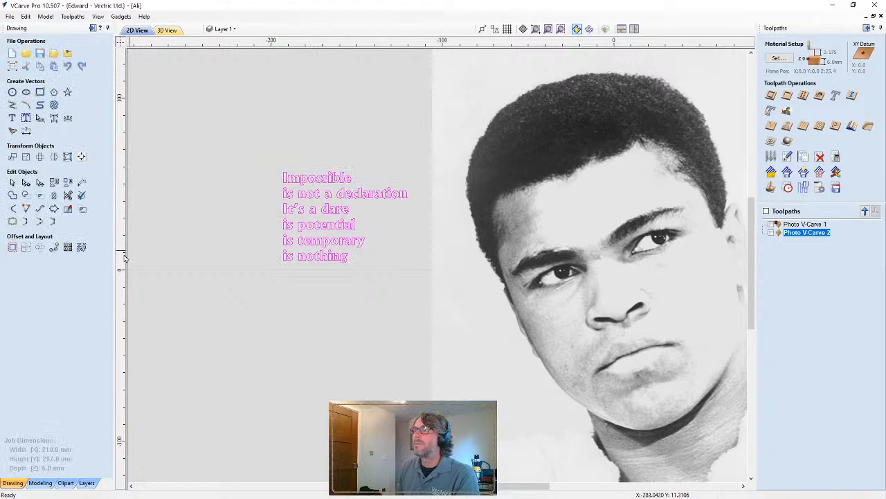
{"action": "scroll", "coordinate": [329, 203], "scroll_direction": "up", "scroll_amount": 3}
{"action": "left_click", "coordinate": [324, 199]}
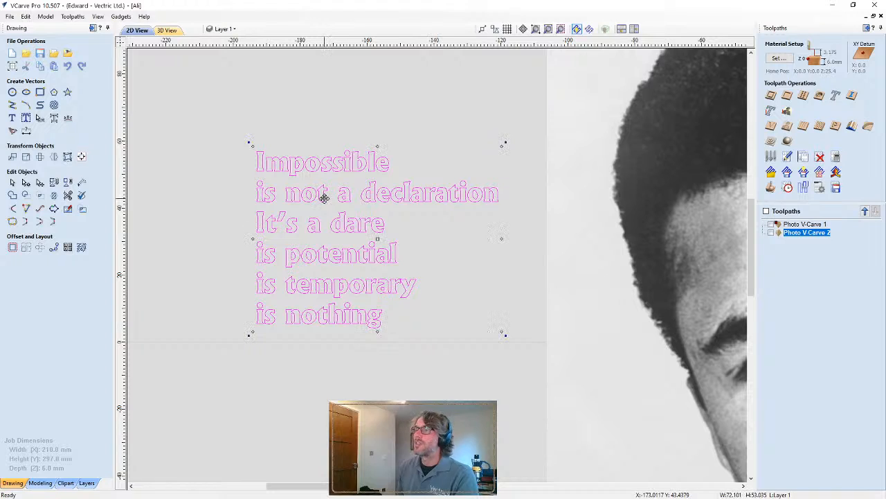
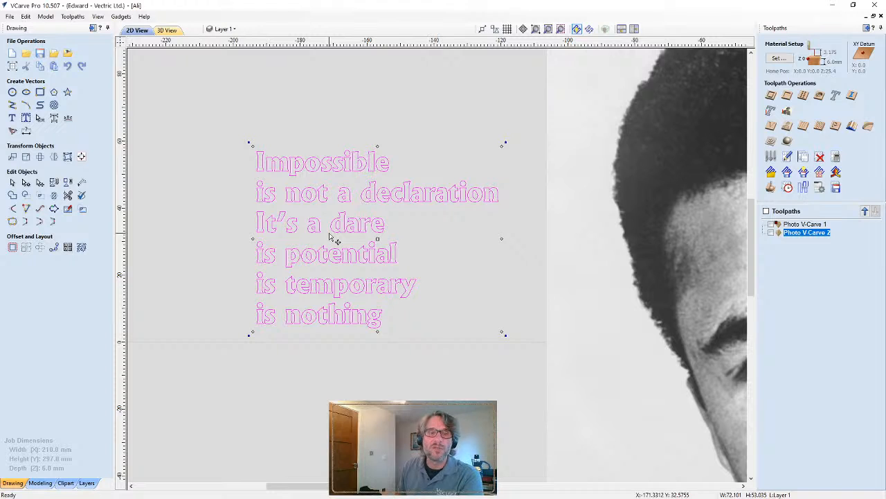
{"action": "right_click", "coordinate": [348, 231]}
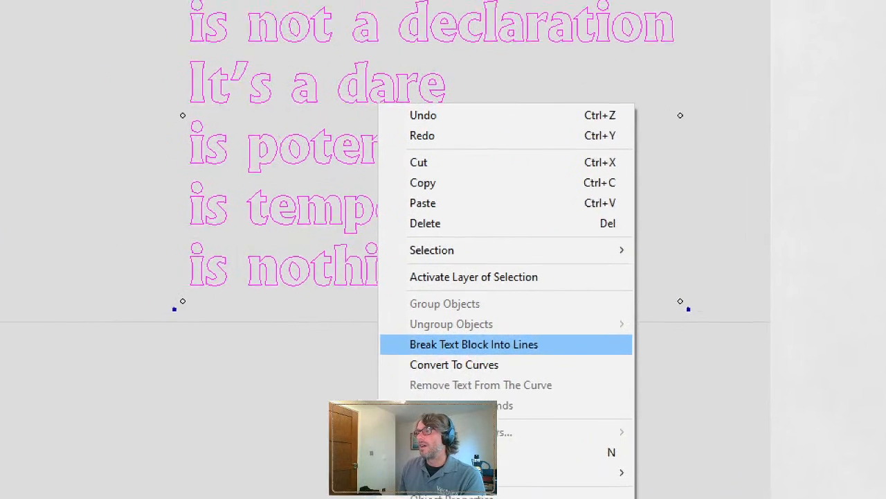
{"action": "left_click", "coordinate": [363, 353]}
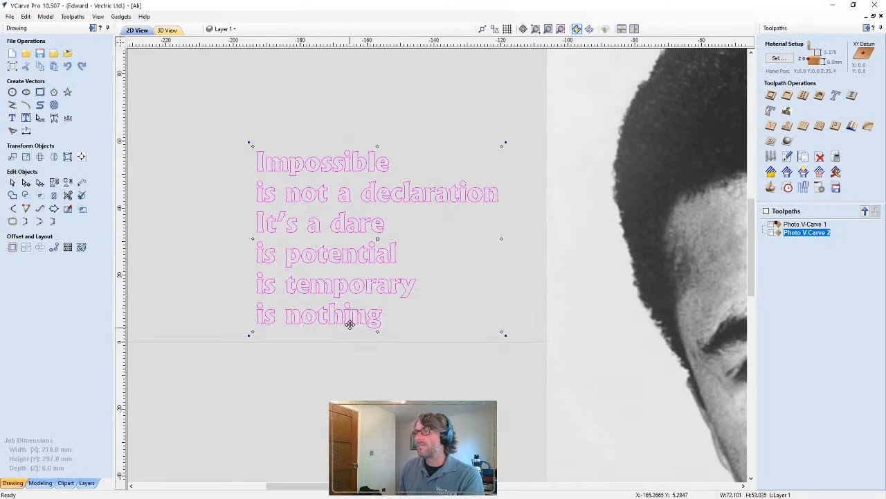
Break the quote's text block into separate lines of text
{"action": "right_click", "coordinate": [334, 172]}
{"action": "right_click", "coordinate": [348, 261]}
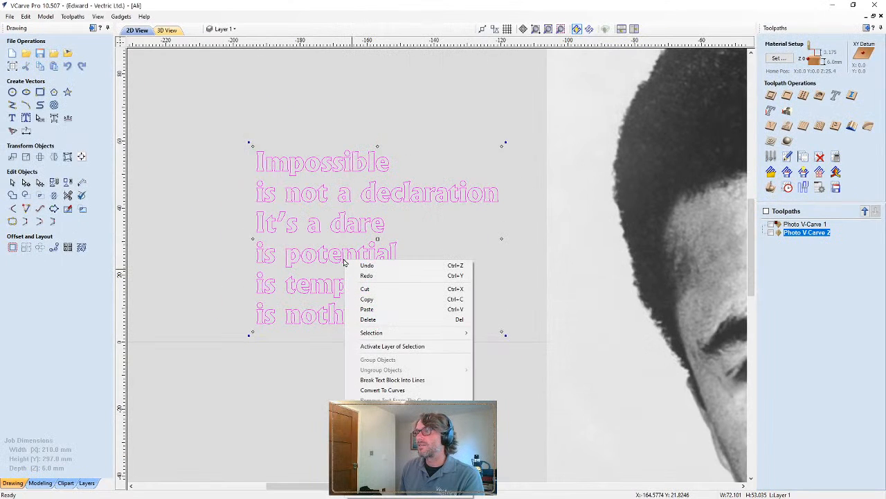
{"action": "left_click", "coordinate": [385, 379]}
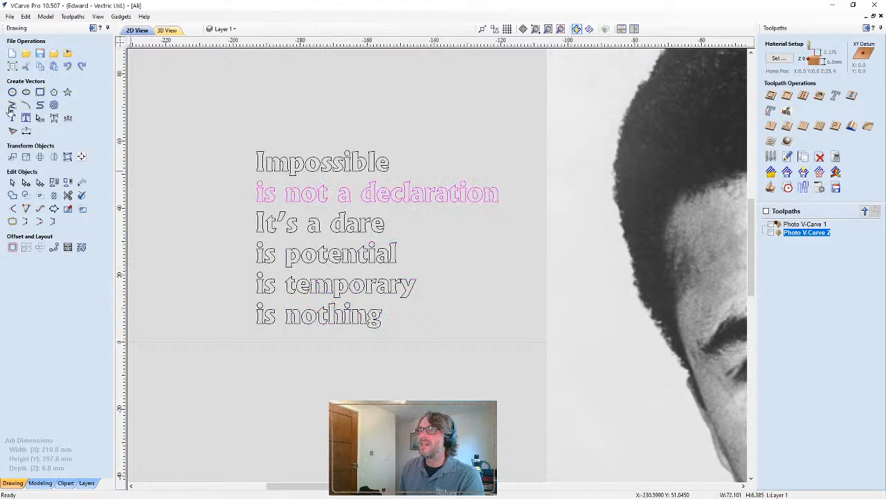
Check in the text settings that the "is not a declaration" and "is potential" lines are separately editable text
{"action": "left_click", "coordinate": [11, 119]}
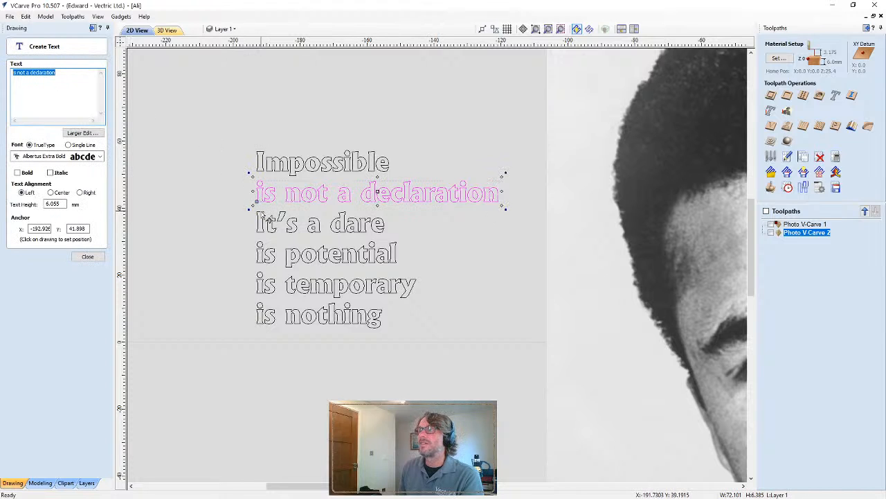
{"action": "left_click", "coordinate": [270, 254]}
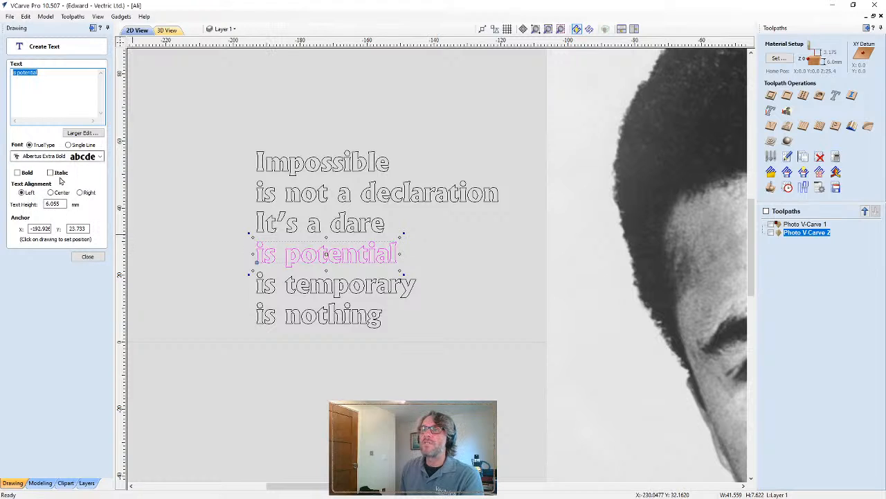
{"action": "left_click", "coordinate": [83, 258]}
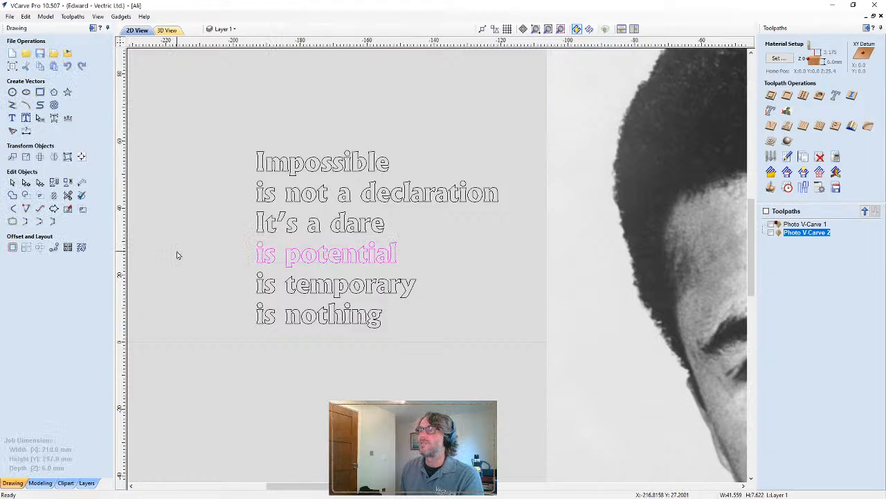
Rotate "Impossible" 90° clockwise so it reads downwards and place it vertically just left of the other lines' starts
{"action": "left_click", "coordinate": [299, 175]}
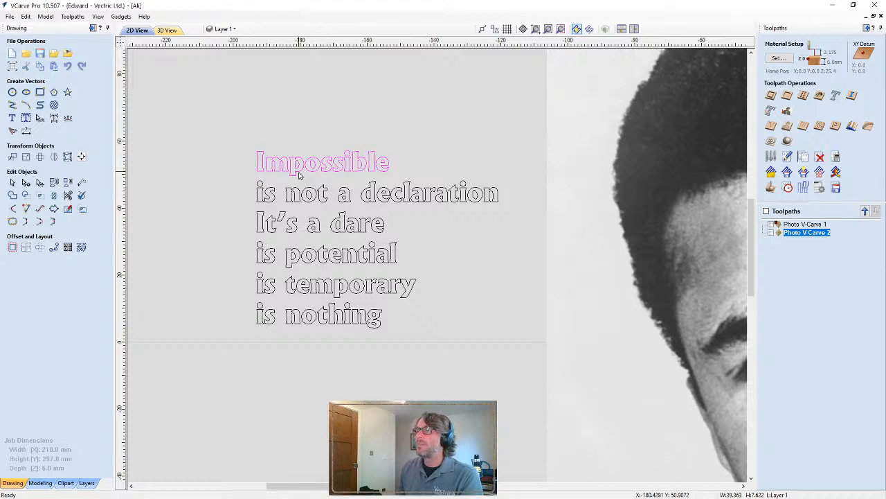
{"action": "left_click", "coordinate": [299, 172]}
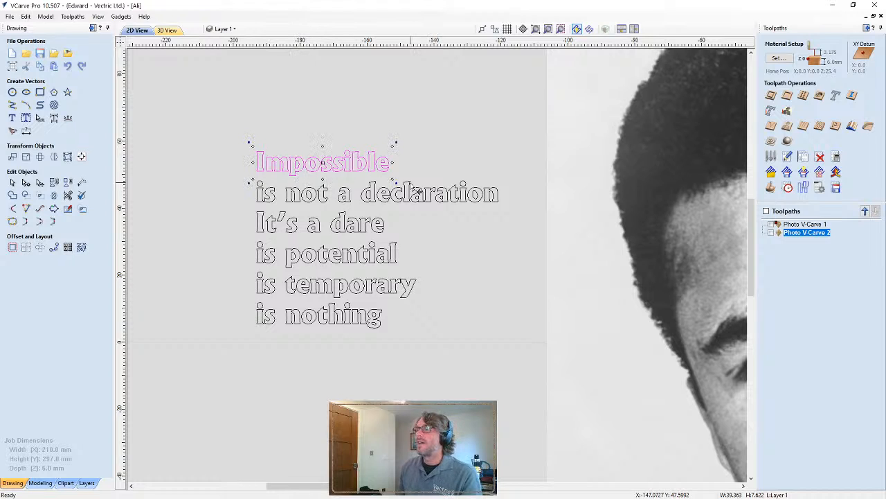
{"action": "left_click_drag", "start_coordinate": [396, 183], "coordinate": [386, 199]}
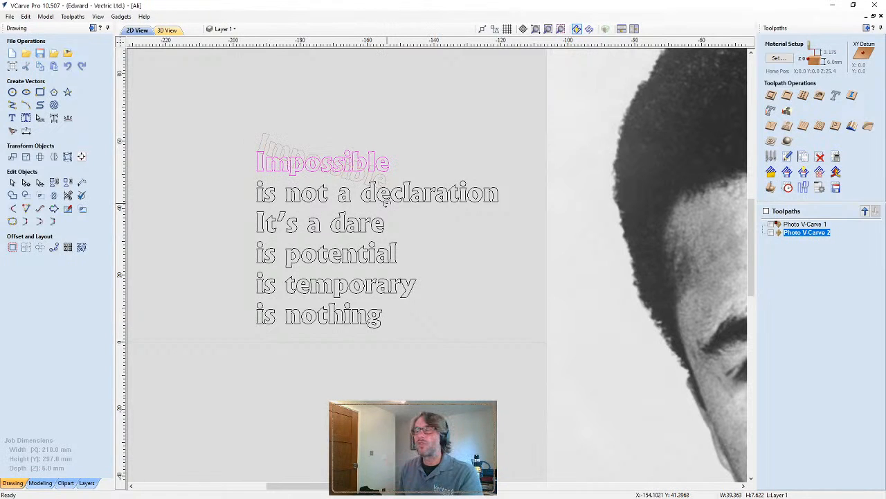
{"action": "left_click_drag", "start_coordinate": [386, 199], "coordinate": [315, 222]}
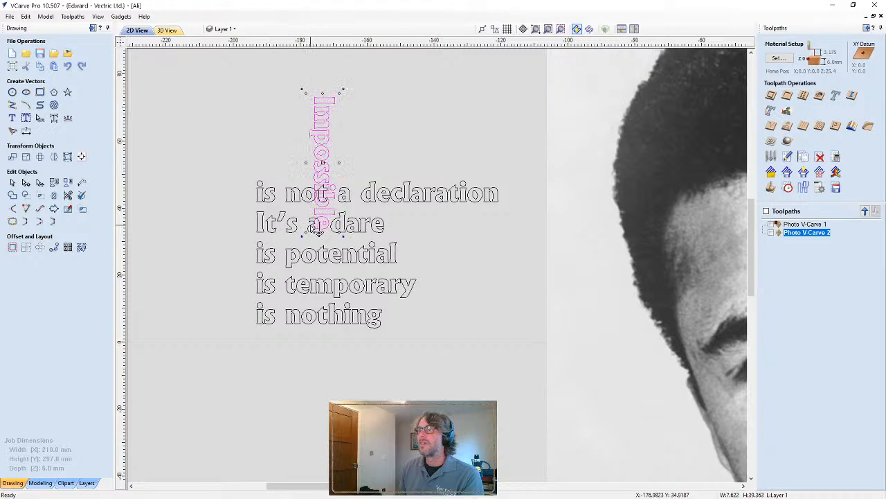
{"action": "left_click_drag", "start_coordinate": [319, 151], "coordinate": [241, 231]}
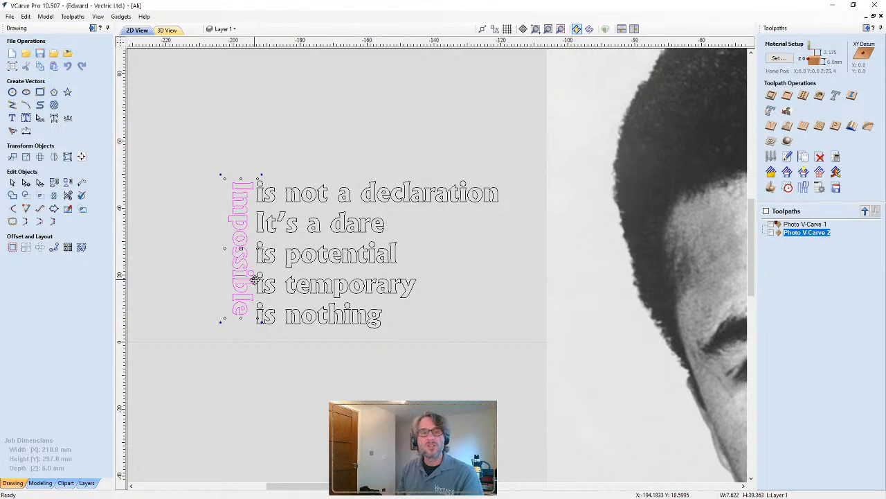
{"action": "left_click", "coordinate": [309, 195]}
{"action": "left_click", "coordinate": [333, 234]}
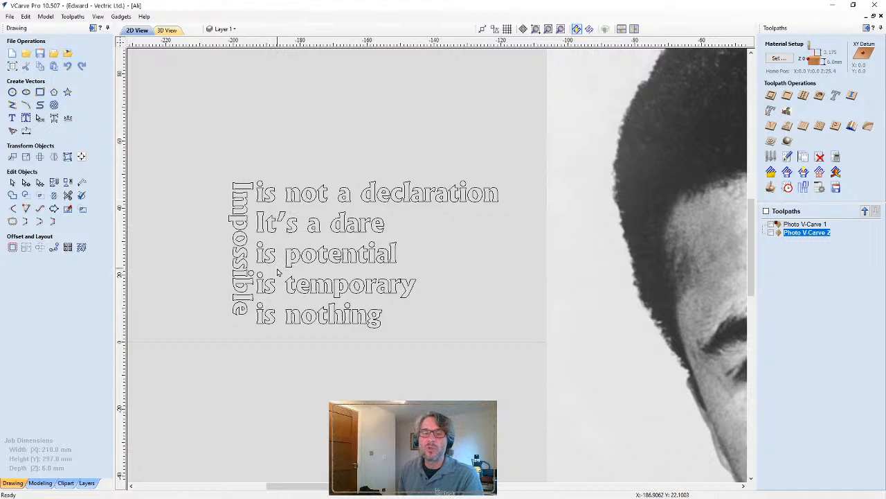
Tighten the gaps between the words of "is not a declaration" using interactive text kerning
{"action": "left_click", "coordinate": [315, 204]}
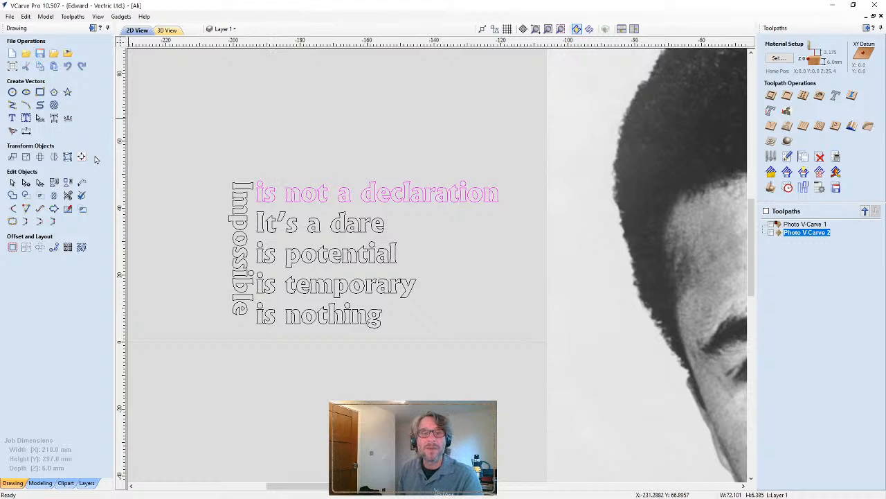
{"action": "left_click", "coordinate": [40, 118]}
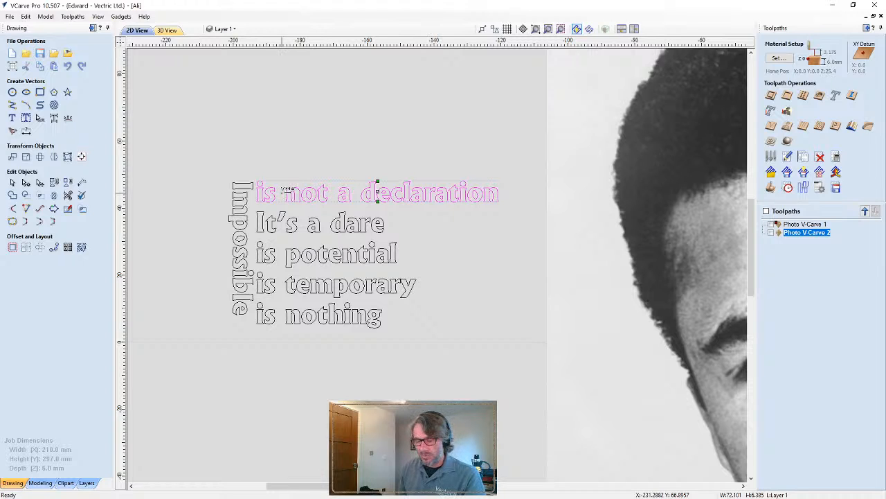
{"action": "left_click", "coordinate": [280, 193]}
{"action": "left_click", "coordinate": [280, 193]}
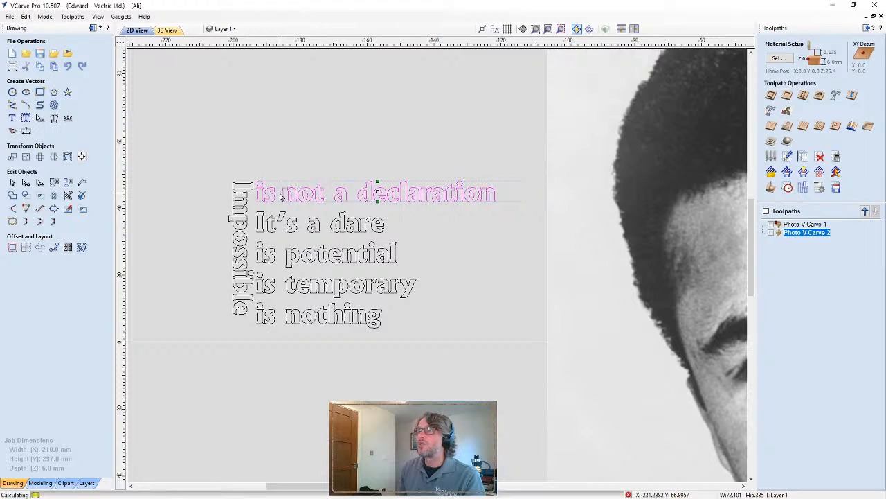
{"action": "left_click", "coordinate": [281, 193]}
{"action": "left_click", "coordinate": [325, 193]}
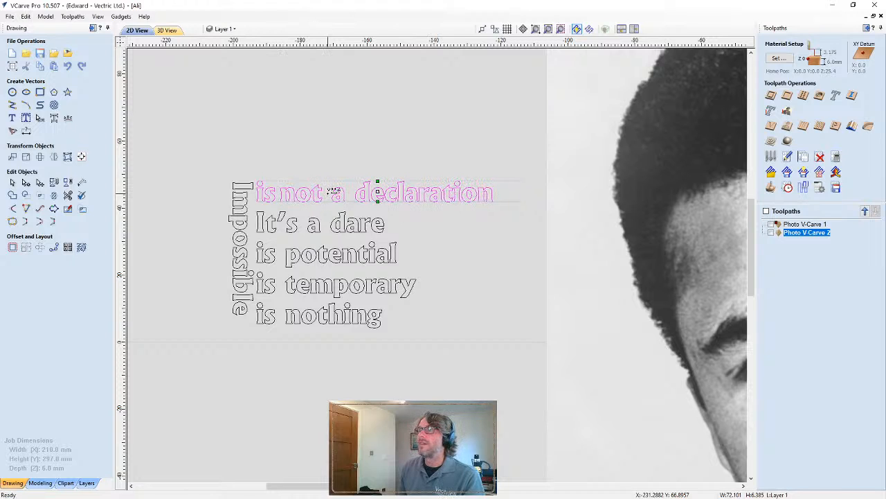
{"action": "left_click", "coordinate": [327, 192]}
{"action": "left_click", "coordinate": [329, 191]}
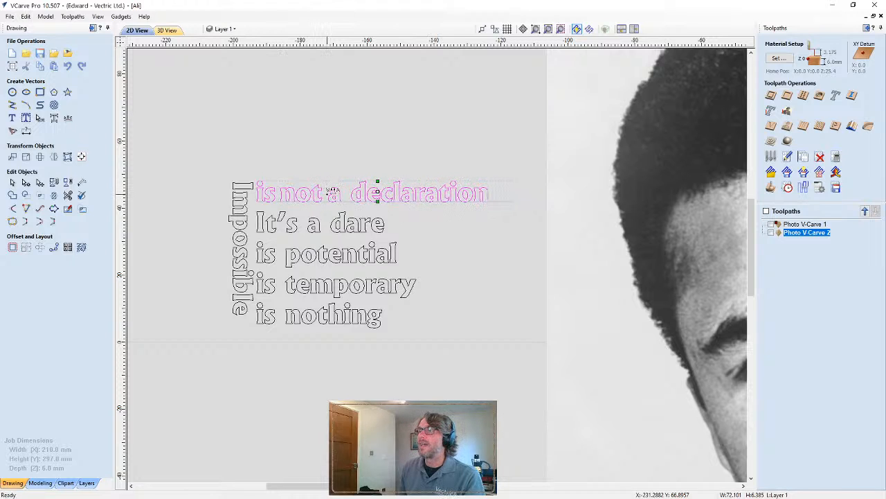
{"action": "left_click", "coordinate": [330, 191]}
{"action": "left_click", "coordinate": [347, 189]}
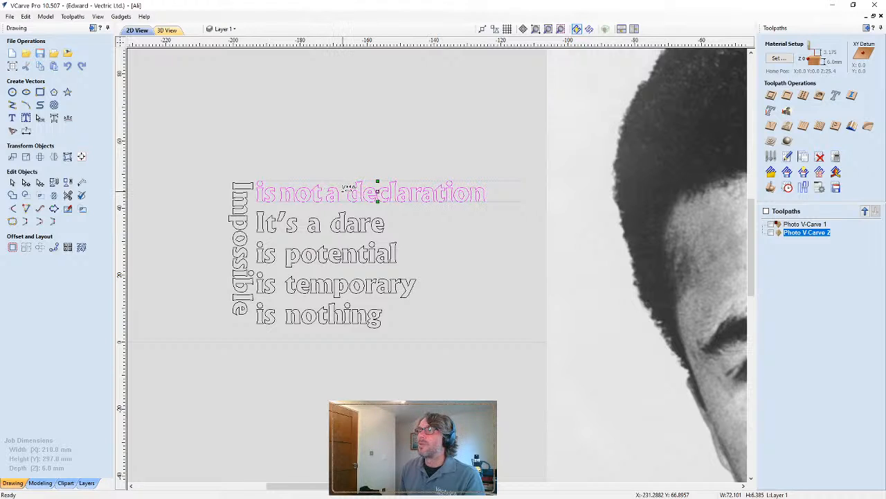
{"action": "left_click", "coordinate": [344, 187]}
{"action": "left_click", "coordinate": [346, 187]}
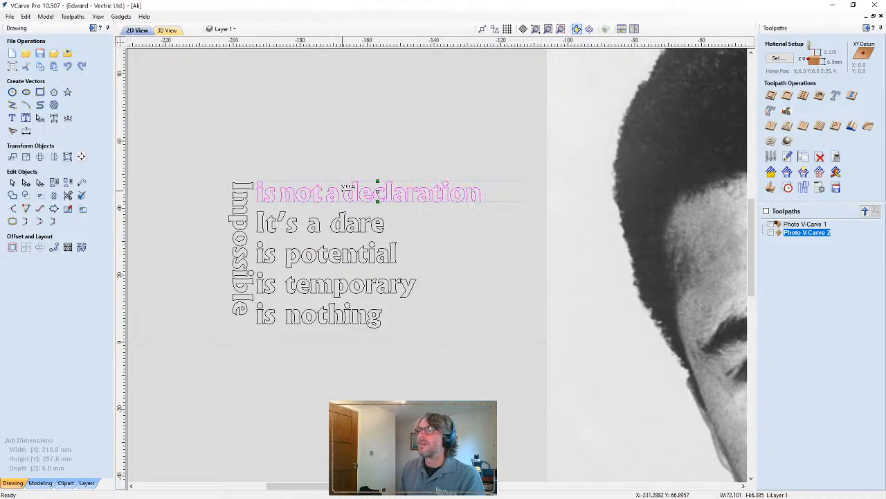
Kern the "It's a dare" line to close up the spaces on both sides of "a"
{"action": "left_click", "coordinate": [304, 223]}
{"action": "left_click", "coordinate": [304, 224]}
{"action": "left_click", "coordinate": [303, 223]}
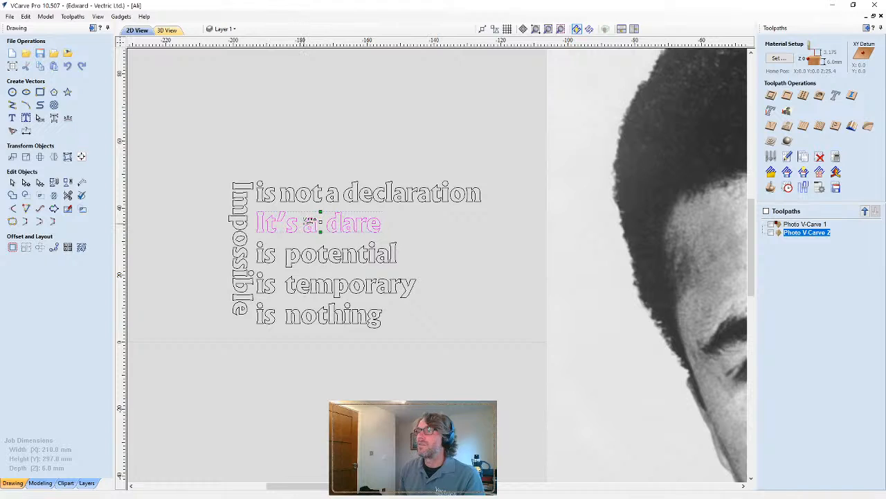
{"action": "left_click", "coordinate": [303, 222]}
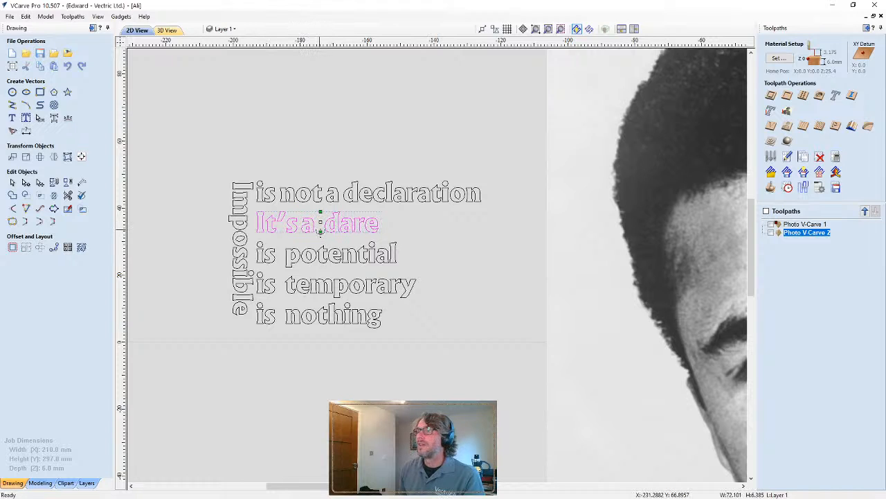
{"action": "left_click", "coordinate": [320, 212]}
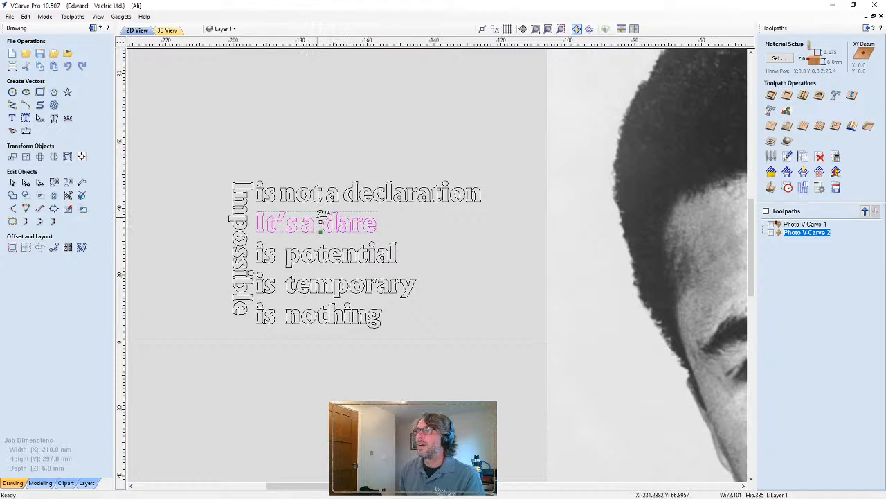
{"action": "left_click", "coordinate": [320, 213]}
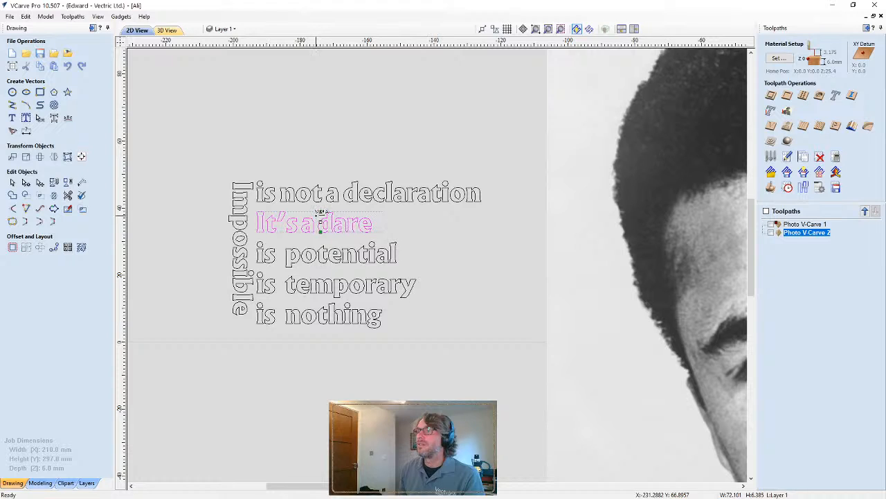
Tighten the space after "is" in the "is potential", "is temporary" and "is nothing" lines
{"action": "left_click", "coordinate": [309, 258]}
{"action": "left_click", "coordinate": [280, 254]}
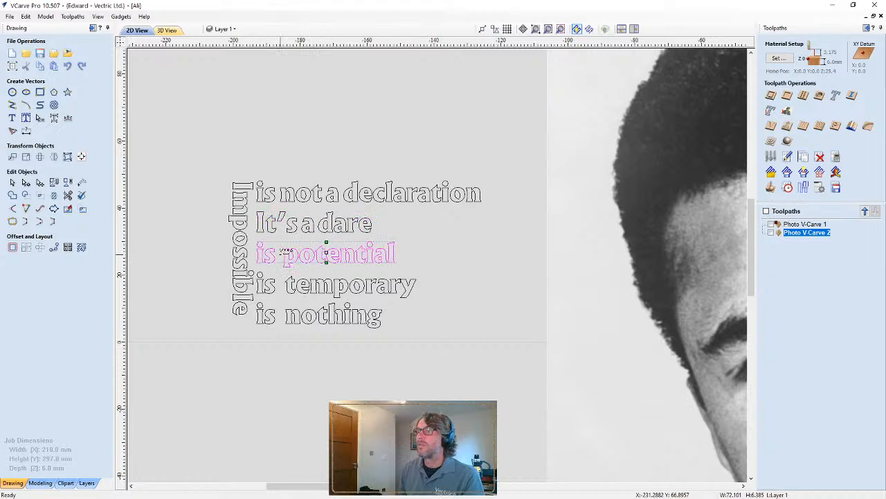
{"action": "left_click", "coordinate": [281, 254]}
{"action": "left_click", "coordinate": [281, 255]}
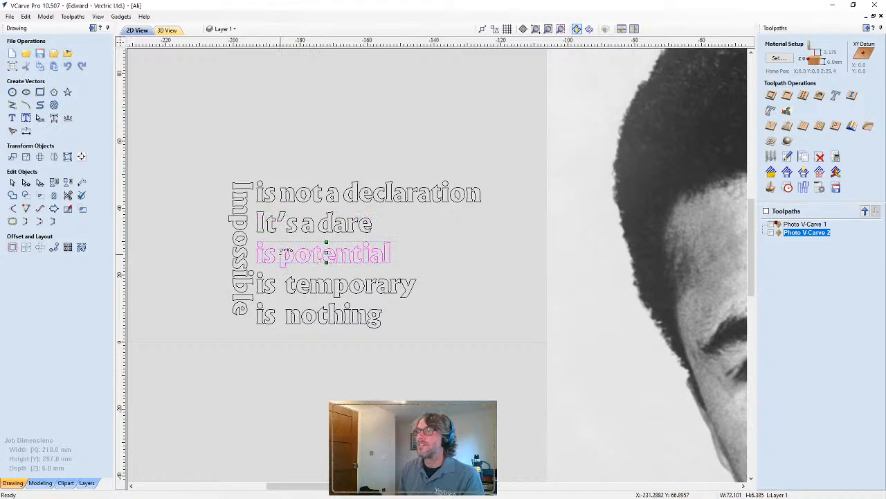
{"action": "left_click", "coordinate": [290, 285]}
{"action": "left_click", "coordinate": [283, 285]}
{"action": "left_click", "coordinate": [281, 285]}
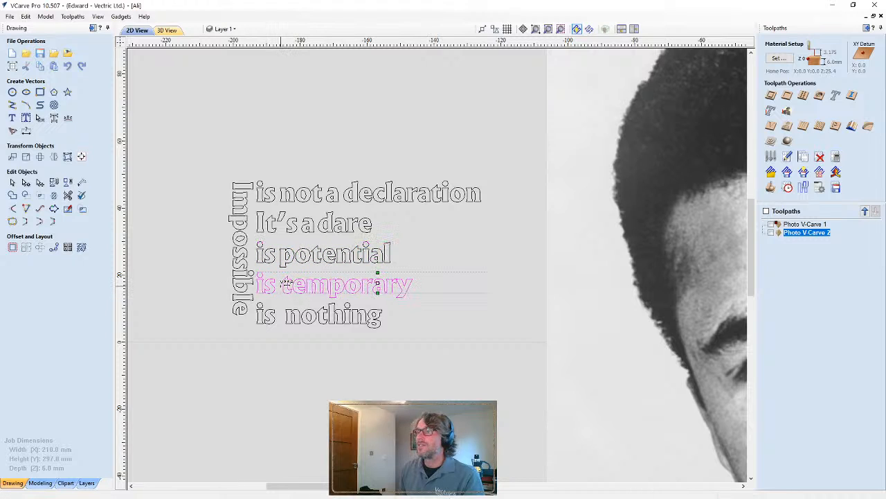
{"action": "left_click", "coordinate": [280, 285]}
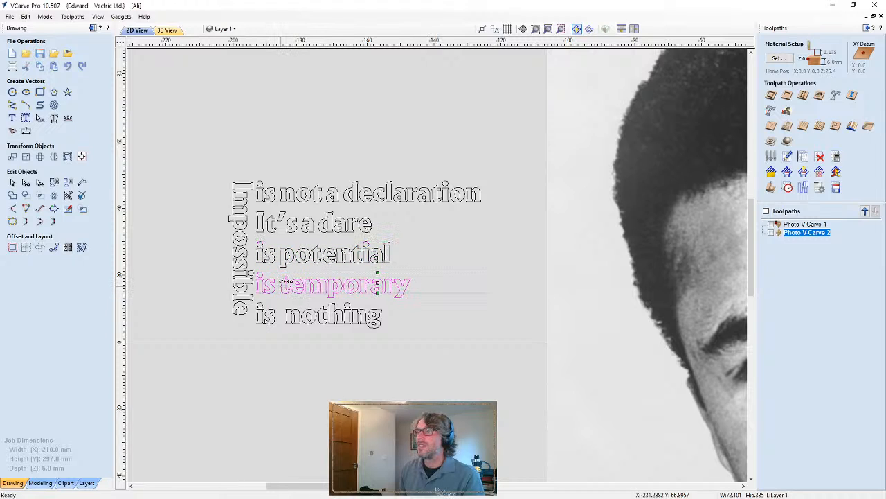
{"action": "left_click", "coordinate": [287, 317]}
{"action": "left_click", "coordinate": [283, 314]}
{"action": "left_click", "coordinate": [282, 313]}
{"action": "left_click", "coordinate": [281, 313]}
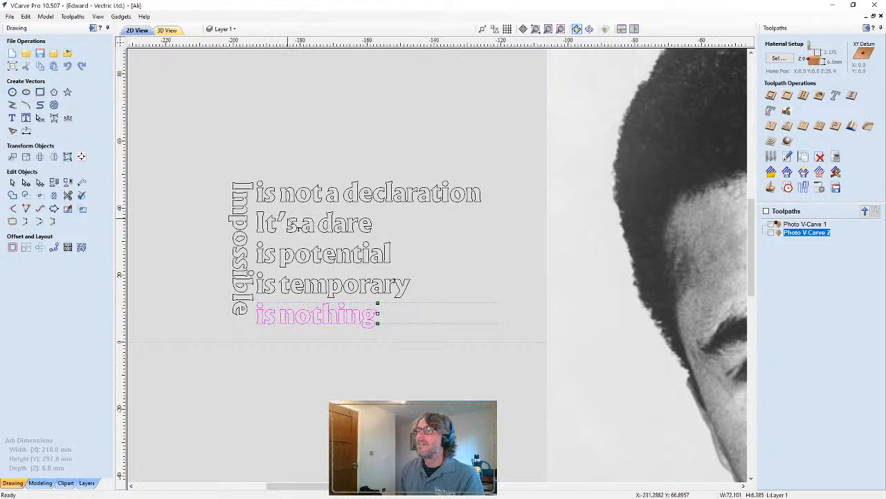
Reduce the gap between the apostrophe and the "s" in "It's" and finish kerning
{"action": "left_click", "coordinate": [291, 220]}
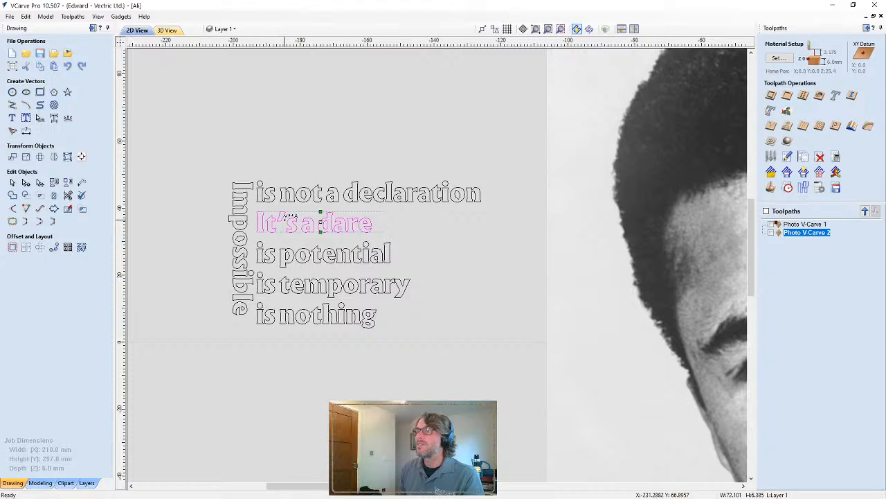
{"action": "left_click", "coordinate": [290, 217]}
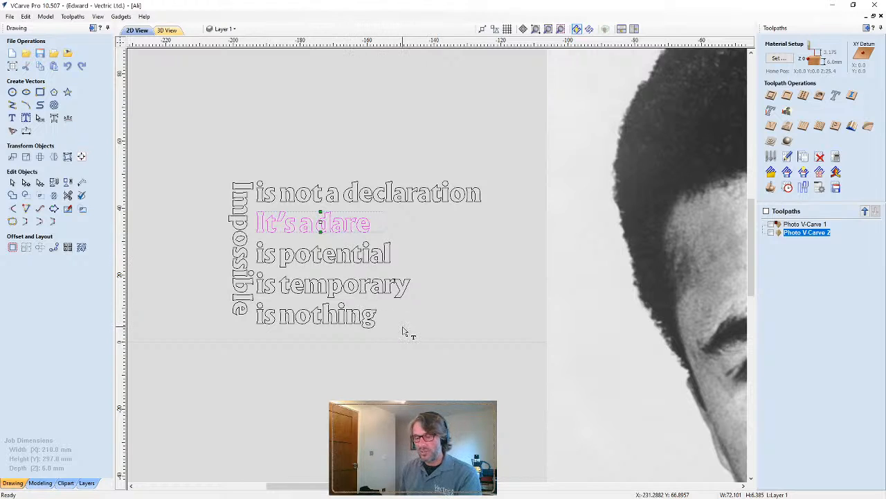
{"action": "key", "text": "Escape"}
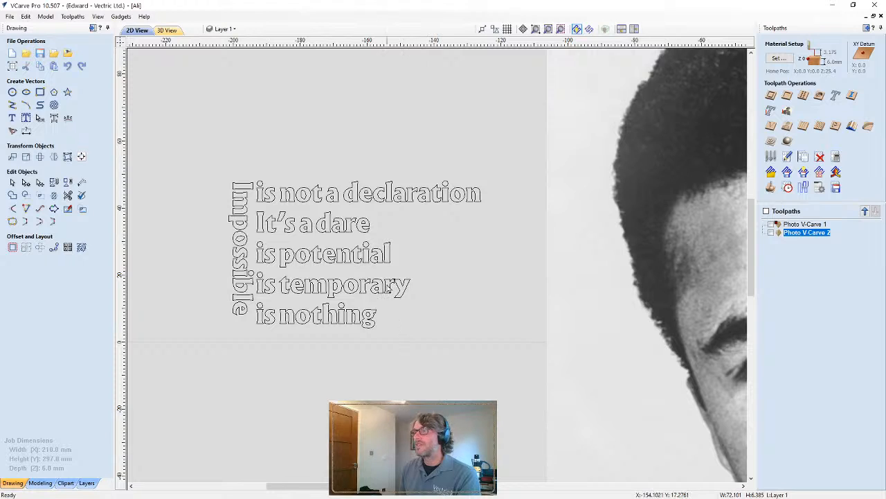
Shrink "is not a declaration", then move "It's a dare" directly beneath it and enlarge it to roughly the same width
{"action": "left_click", "coordinate": [348, 204]}
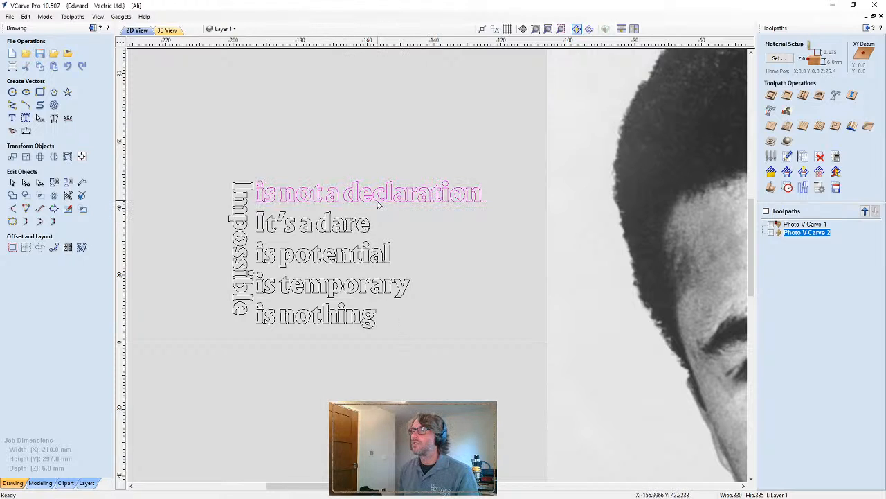
{"action": "left_click_drag", "start_coordinate": [484, 206], "coordinate": [378, 194]}
{"action": "left_click", "coordinate": [353, 232]}
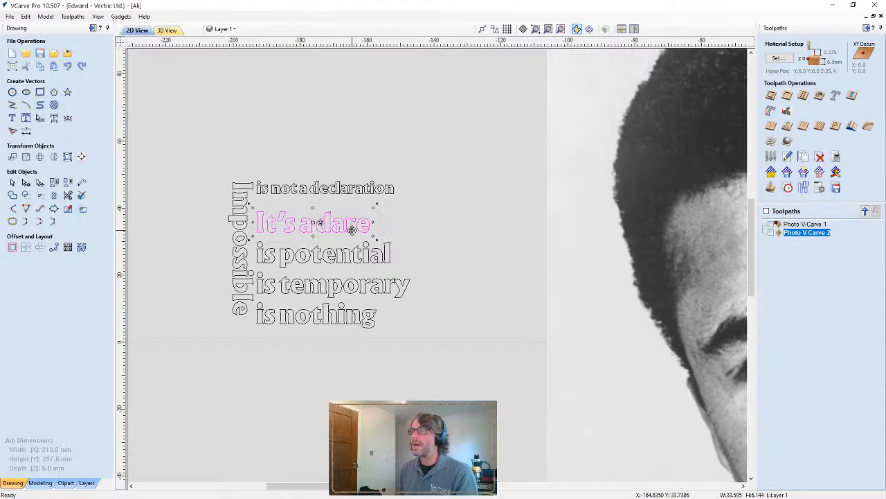
{"action": "left_click_drag", "start_coordinate": [352, 231], "coordinate": [377, 222]}
Stack "is potential" and "is temporary" directly beneath "It's a dare", enlarging the former slightly and shrinking the latter to match the block's width
{"action": "left_click", "coordinate": [365, 256]}
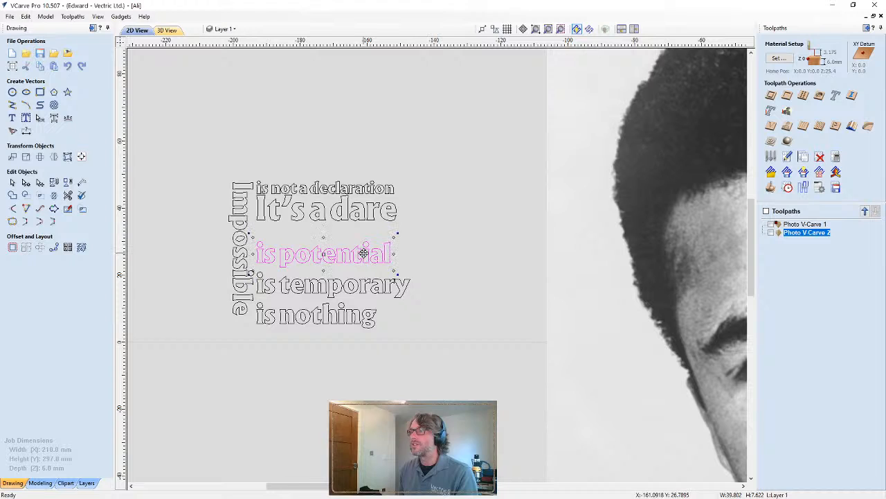
{"action": "left_click_drag", "start_coordinate": [363, 254], "coordinate": [399, 254]}
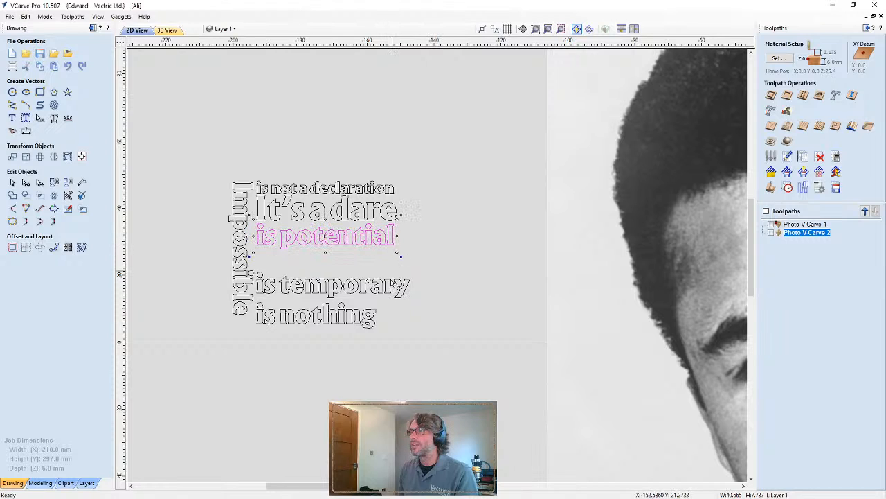
{"action": "left_click", "coordinate": [368, 298]}
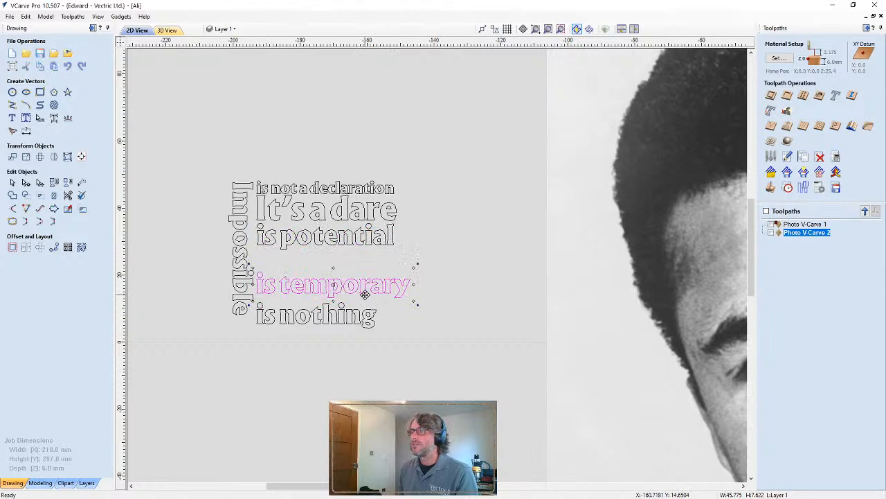
{"action": "left_click_drag", "start_coordinate": [365, 294], "coordinate": [368, 267]}
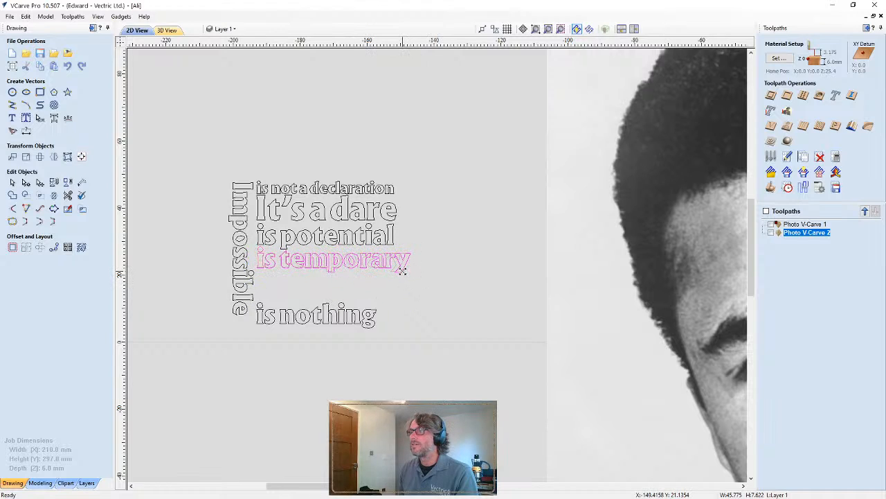
{"action": "left_click_drag", "start_coordinate": [396, 270], "coordinate": [397, 272]}
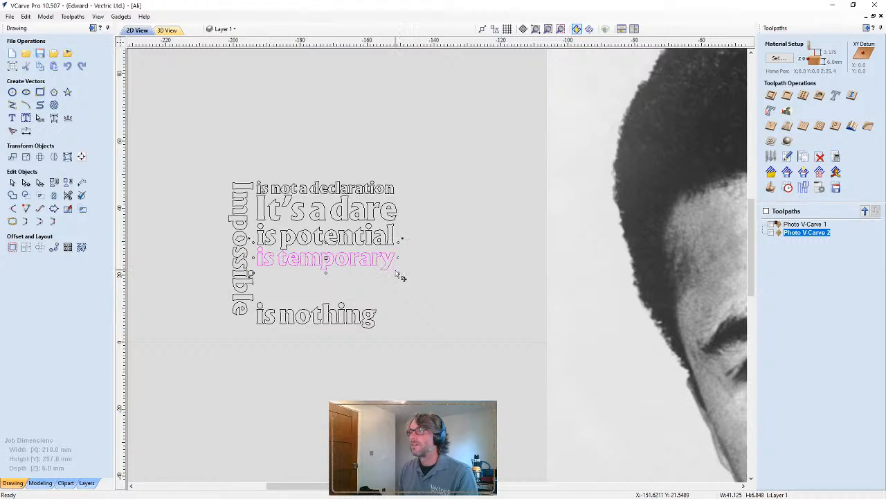
Move "is nothing" directly beneath "is temporary" and enlarge it to roughly the width of the lines above
{"action": "left_click", "coordinate": [338, 317]}
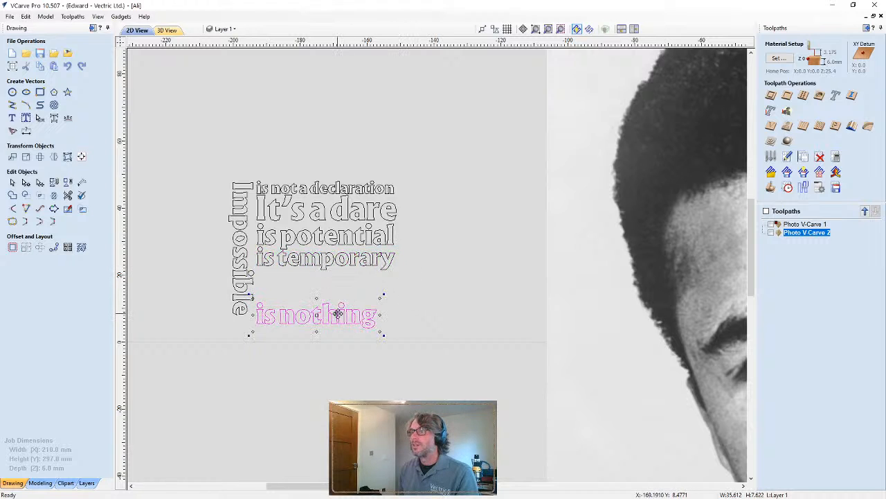
{"action": "left_click_drag", "start_coordinate": [338, 313], "coordinate": [337, 280]}
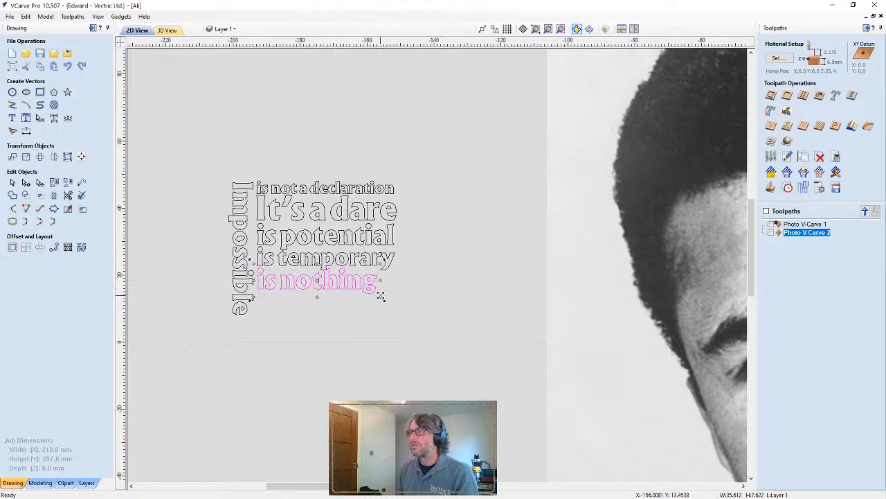
{"action": "left_click_drag", "start_coordinate": [379, 298], "coordinate": [383, 298]}
{"action": "left_click", "coordinate": [374, 330]}
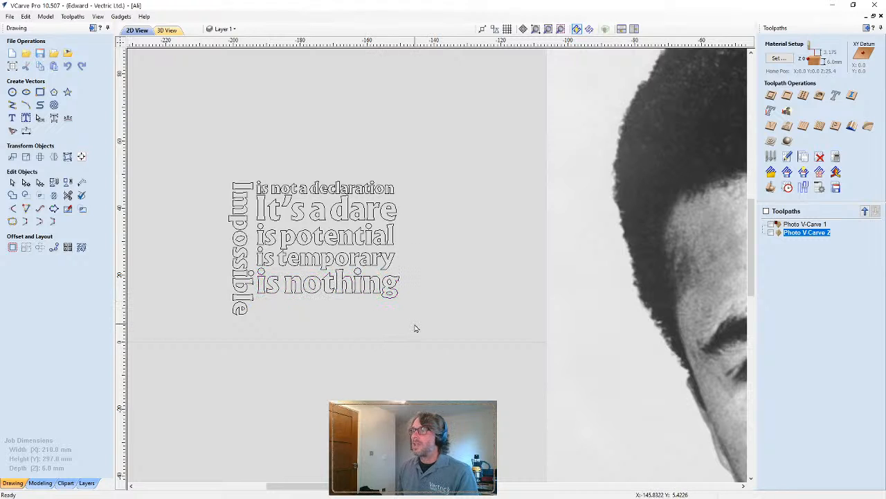
Scale the five horizontal lines up together to roughly the height of the vertical "Impossible", and bring that word closer to them
{"action": "left_click_drag", "start_coordinate": [318, 176], "coordinate": [304, 165]}
{"action": "left_click", "coordinate": [305, 170]}
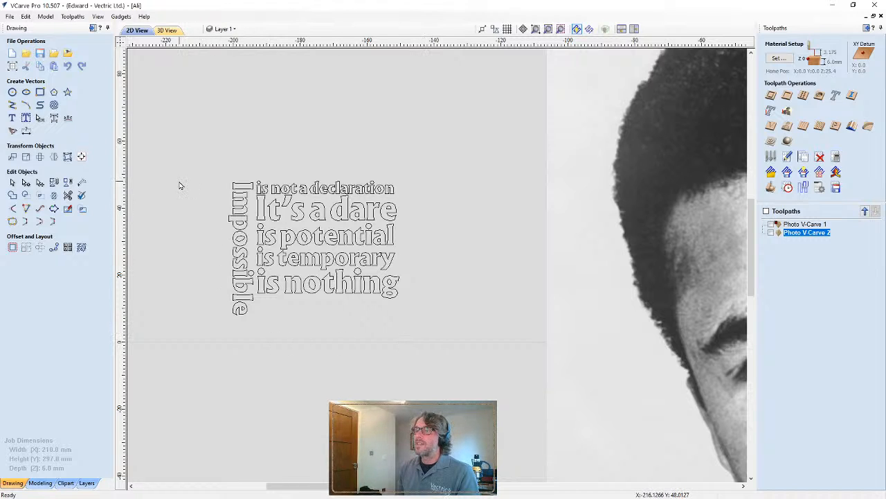
{"action": "left_click_drag", "start_coordinate": [179, 185], "coordinate": [275, 266]}
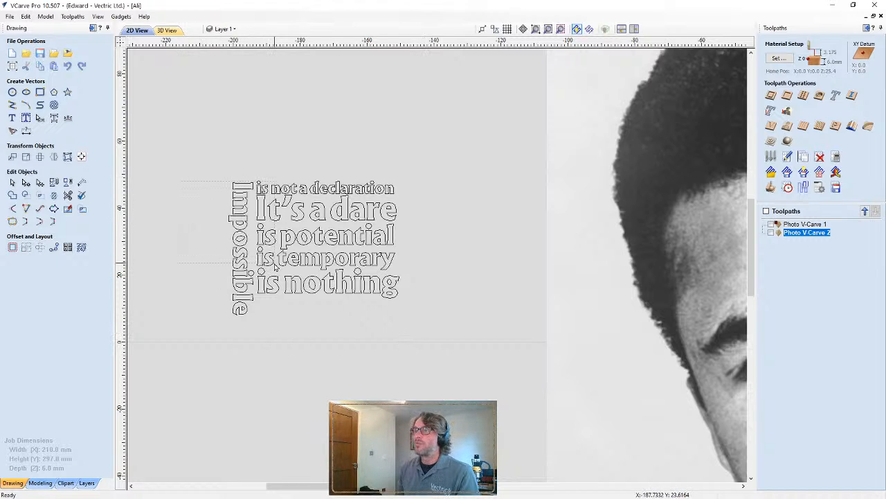
{"action": "left_click_drag", "start_coordinate": [282, 313], "coordinate": [282, 325]}
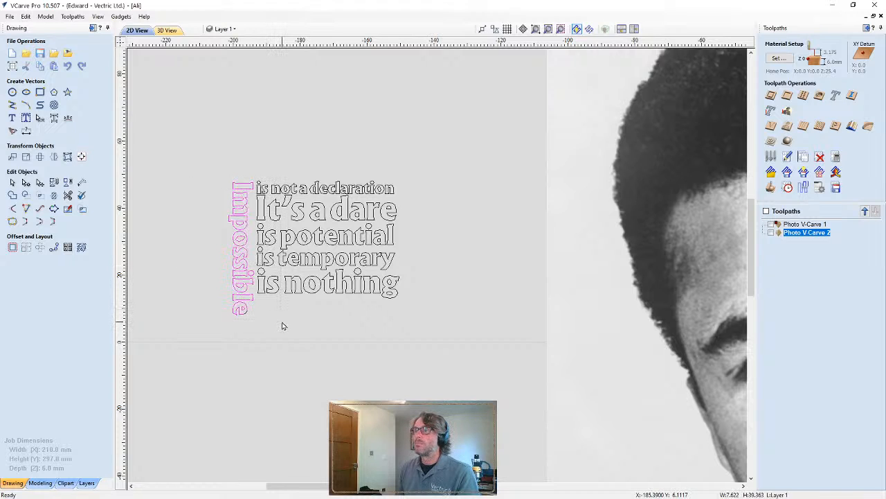
{"action": "left_click", "coordinate": [438, 328]}
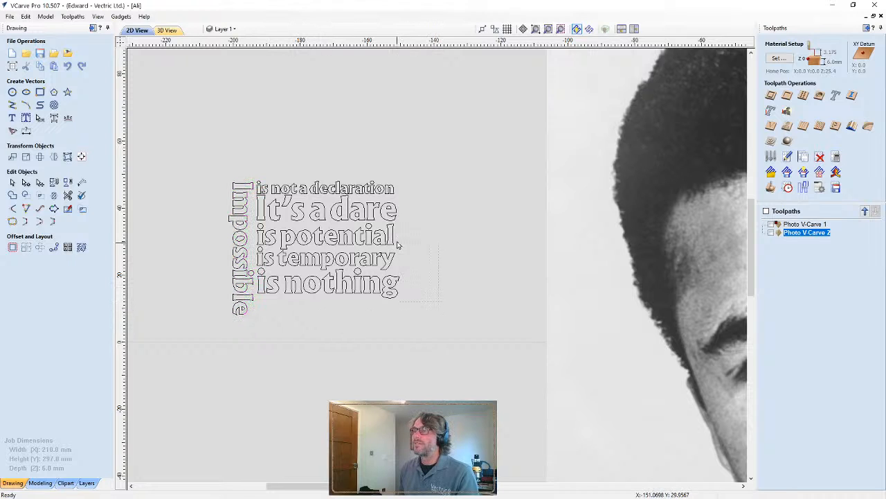
{"action": "left_click_drag", "start_coordinate": [398, 244], "coordinate": [389, 186]}
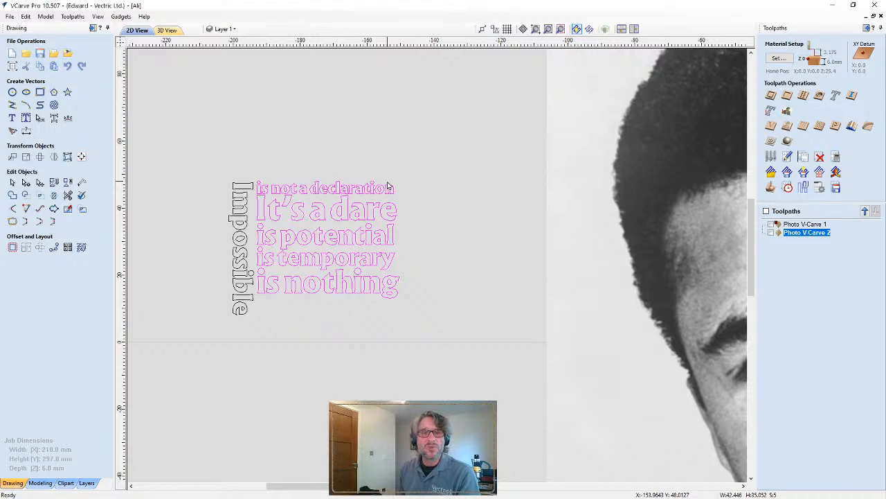
{"action": "left_click", "coordinate": [372, 289]}
{"action": "left_click_drag", "start_coordinate": [402, 303], "coordinate": [420, 323]}
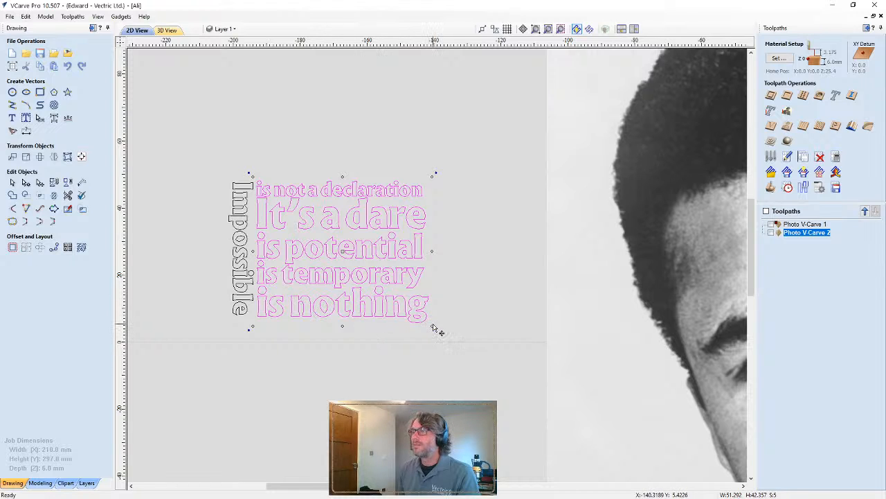
{"action": "left_click", "coordinate": [341, 351]}
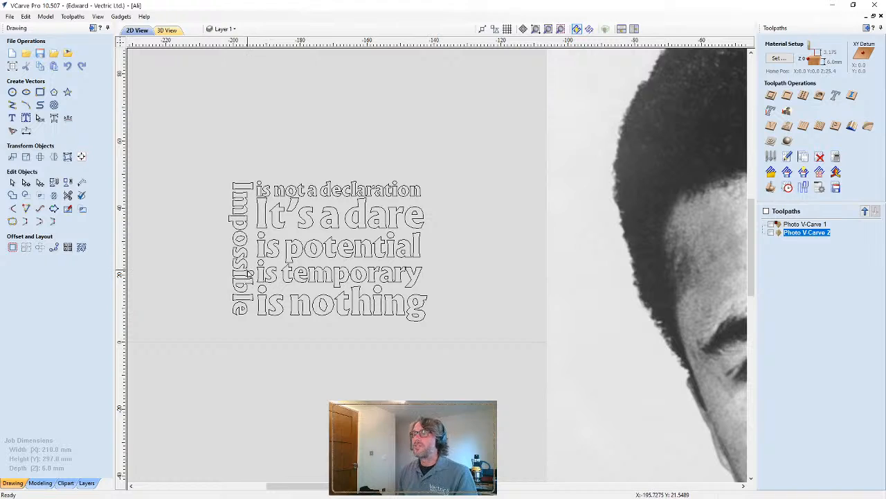
{"action": "left_click", "coordinate": [246, 290]}
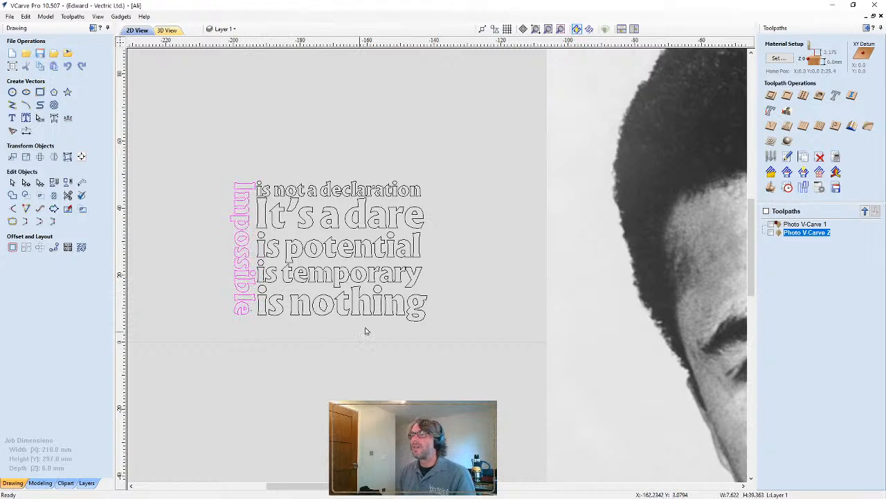
Kern "is temporary" to widen the gap between the overlapping final "r" and "y"
{"action": "scroll", "coordinate": [419, 277], "scroll_direction": "up", "scroll_amount": 6}
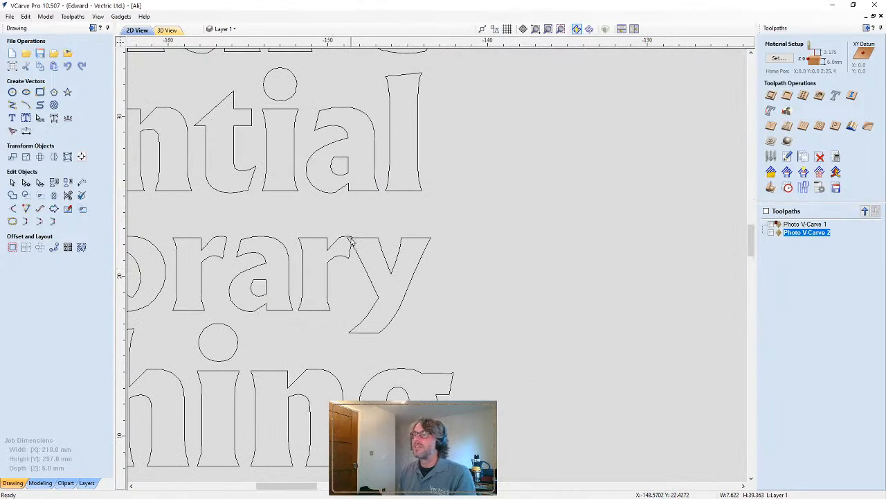
{"action": "scroll", "coordinate": [350, 244], "scroll_direction": "up", "scroll_amount": 2}
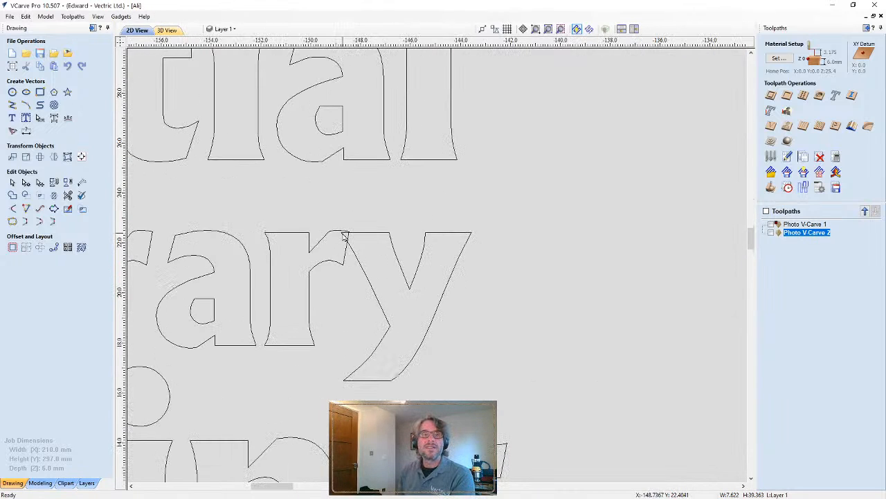
{"action": "scroll", "coordinate": [368, 249], "scroll_direction": "down", "scroll_amount": 8}
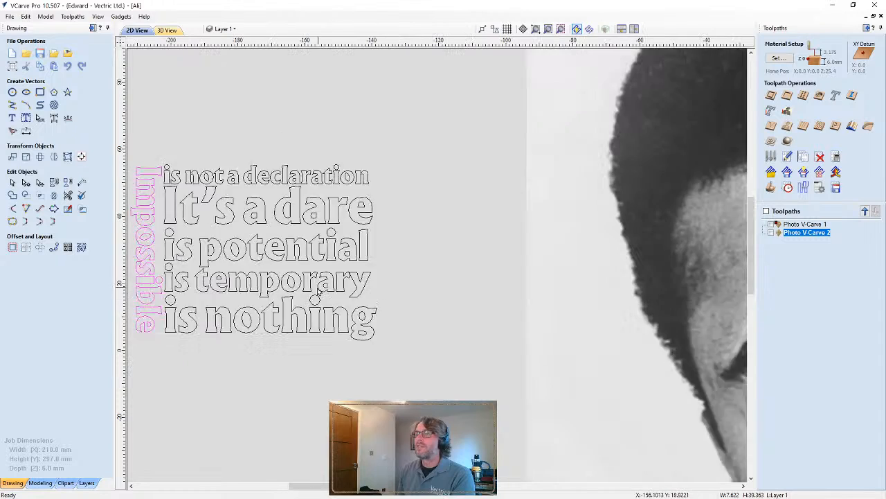
{"action": "key", "text": "Escape"}
{"action": "left_click", "coordinate": [320, 286]}
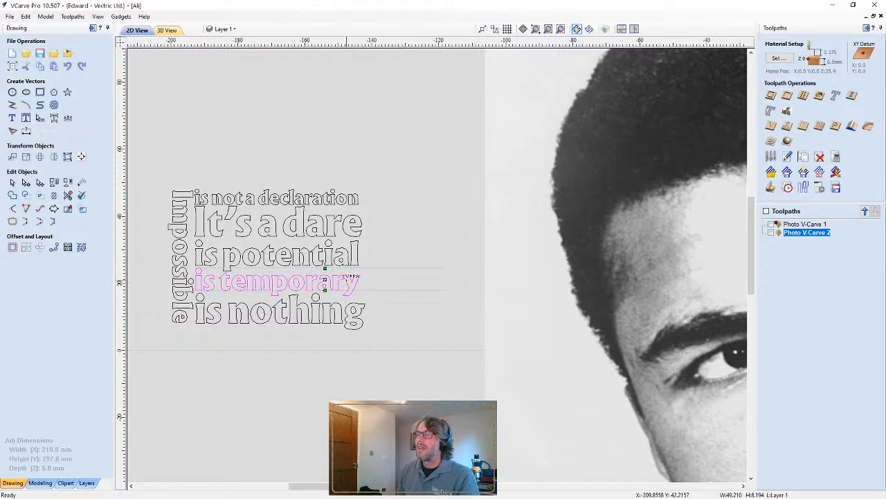
{"action": "scroll", "coordinate": [353, 278], "scroll_direction": "up", "scroll_amount": 3}
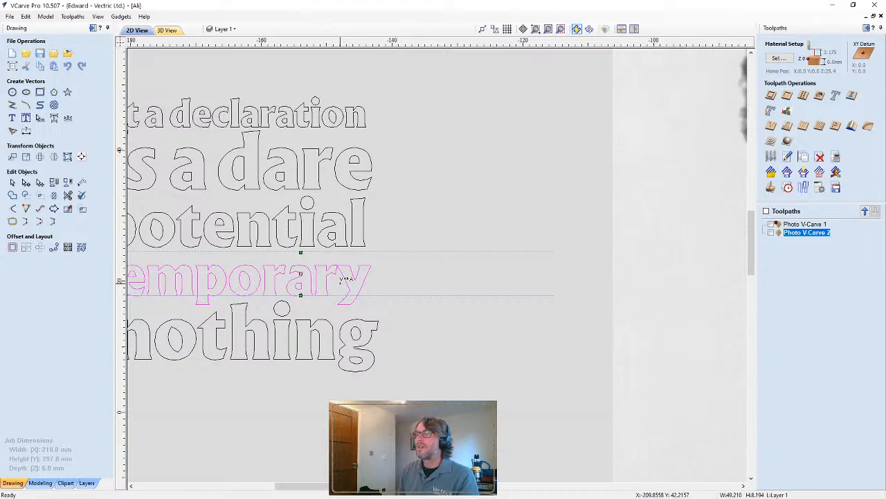
{"action": "left_click", "coordinate": [340, 282], "text": "shift"}
{"action": "left_click", "coordinate": [340, 279], "text": "shift"}
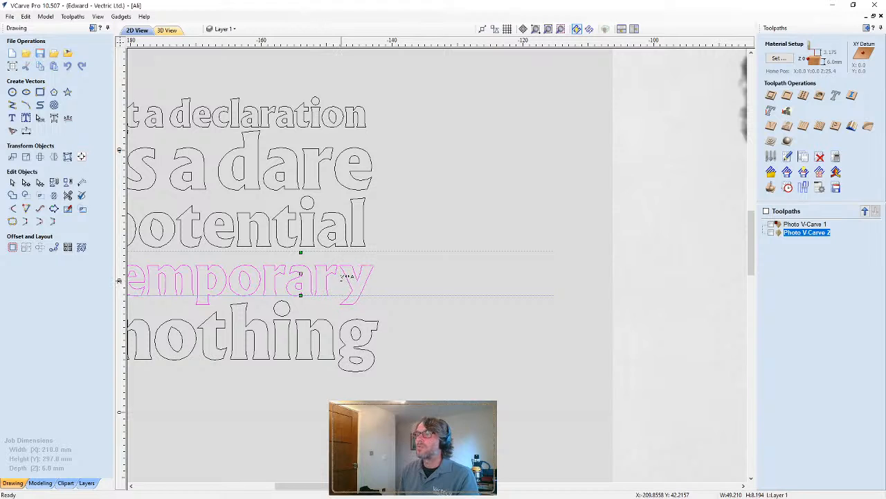
{"action": "left_click", "coordinate": [369, 311]}
{"action": "scroll", "coordinate": [369, 311], "scroll_direction": "down", "scroll_amount": 5}
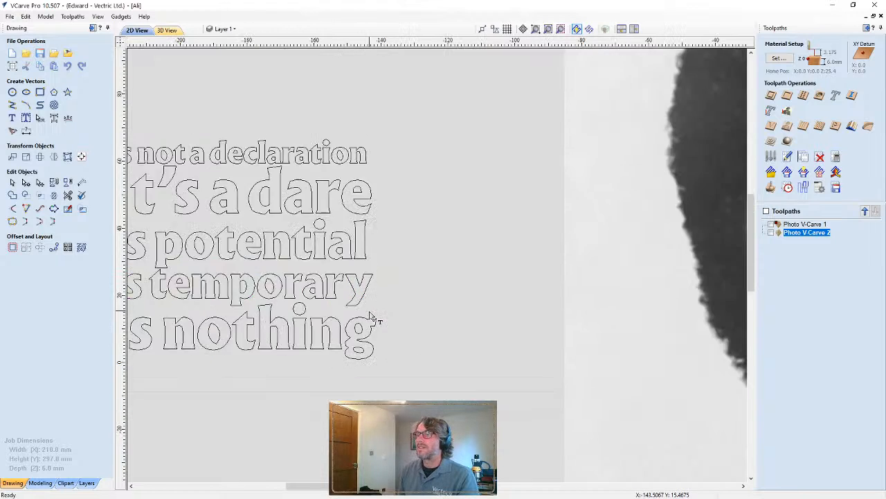
Show the Text and Boundary layers over the portrait and hide Layer 1
{"action": "right_click", "coordinate": [246, 233]}
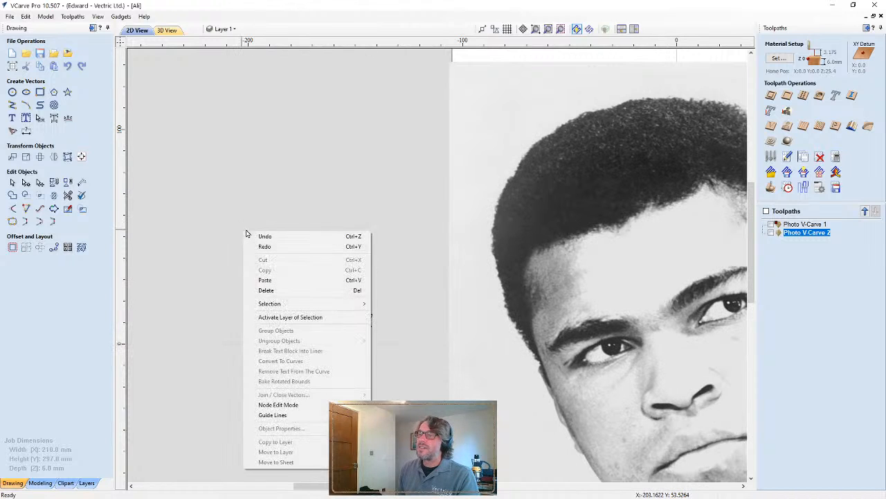
{"action": "left_click", "coordinate": [412, 321]}
{"action": "scroll", "coordinate": [413, 323], "scroll_direction": "down", "scroll_amount": 2}
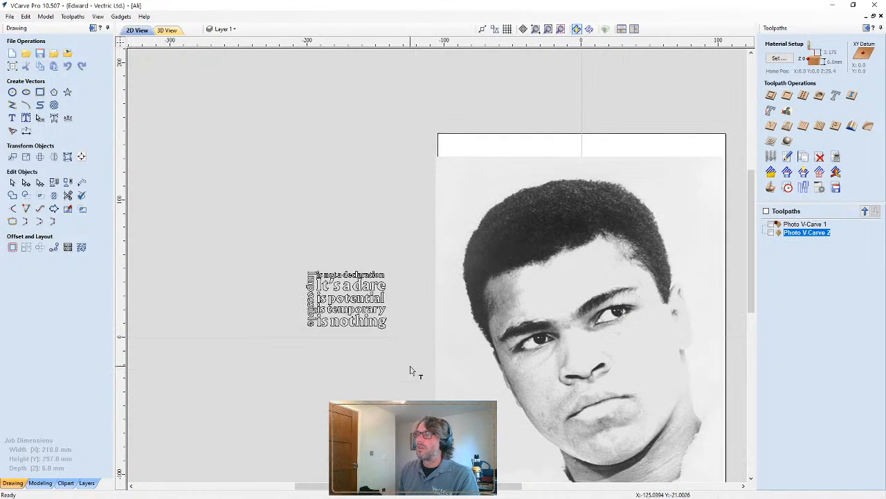
{"action": "middle_click_drag", "start_coordinate": [410, 366], "coordinate": [267, 245]}
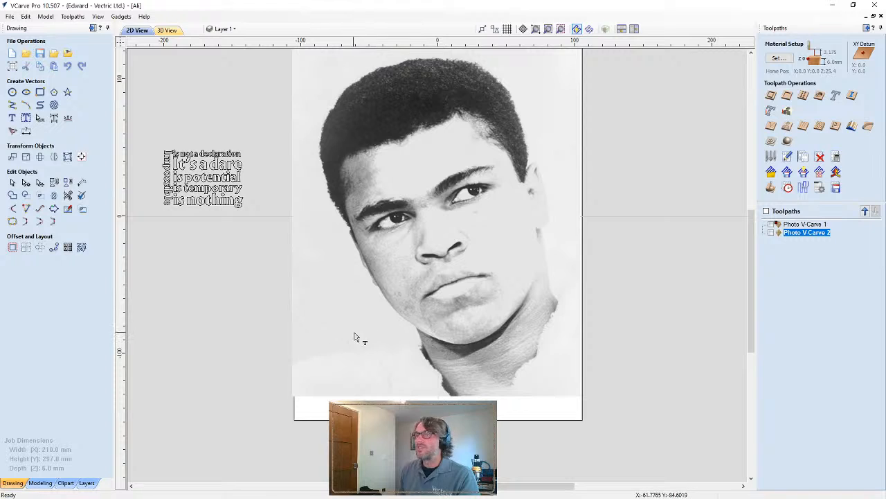
{"action": "left_click", "coordinate": [87, 482]}
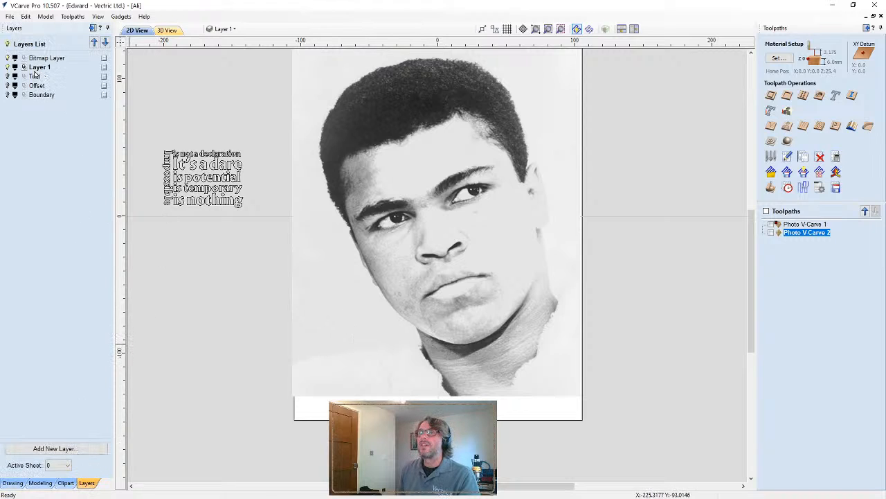
{"action": "left_click", "coordinate": [8, 76]}
{"action": "left_click", "coordinate": [7, 68]}
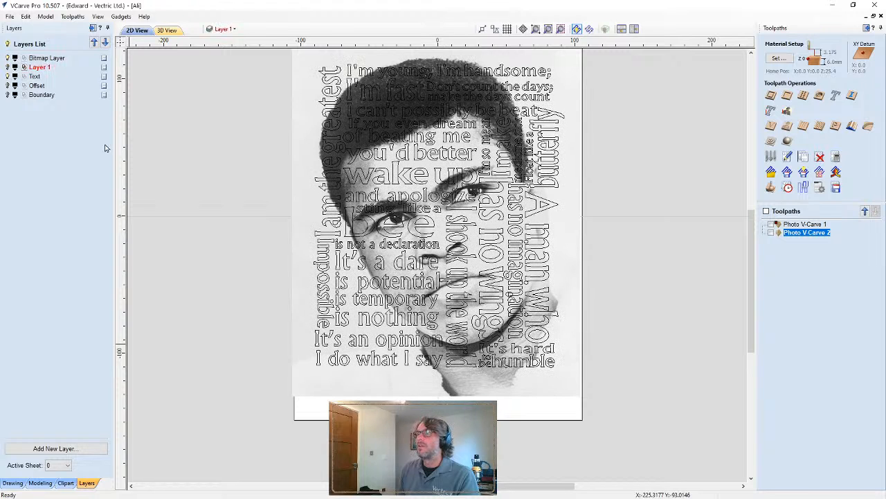
{"action": "scroll", "coordinate": [439, 164], "scroll_direction": "down", "scroll_amount": 2}
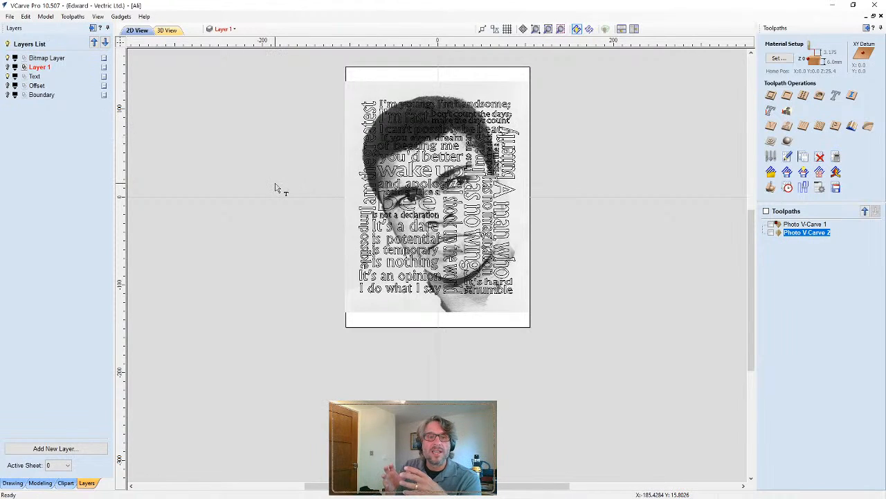
{"action": "left_click", "coordinate": [6, 95]}
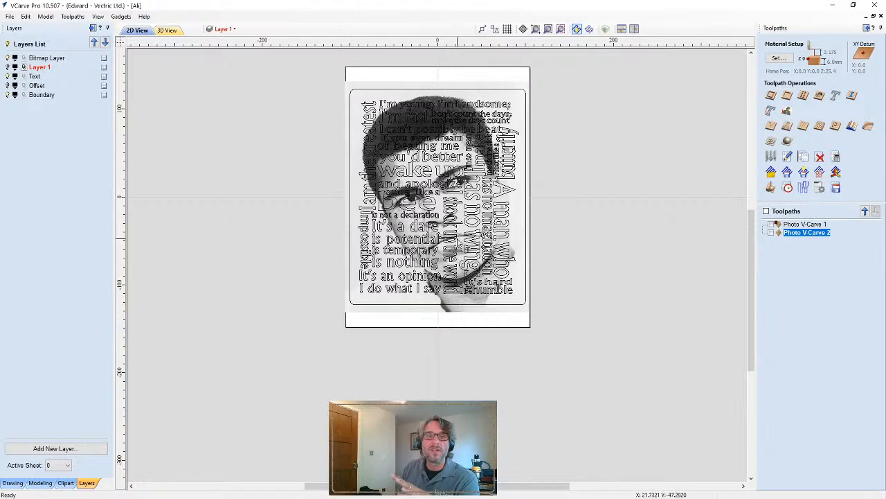
{"action": "scroll", "coordinate": [521, 196], "scroll_direction": "up", "scroll_amount": 2}
{"action": "scroll", "coordinate": [521, 196], "scroll_direction": "down", "scroll_amount": 2}
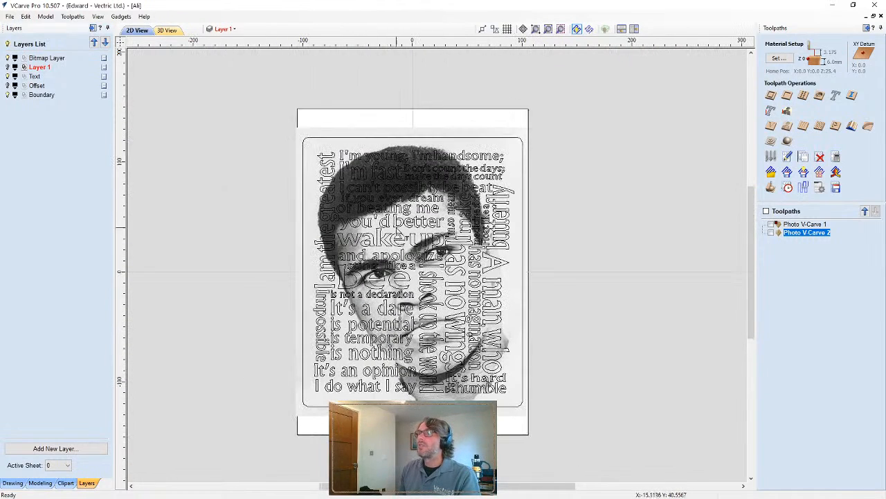
Offset all the quote text and the rounded boundary inward by 1 mm, keeping the originals and selecting the new vectors
{"action": "left_click", "coordinate": [328, 157]}
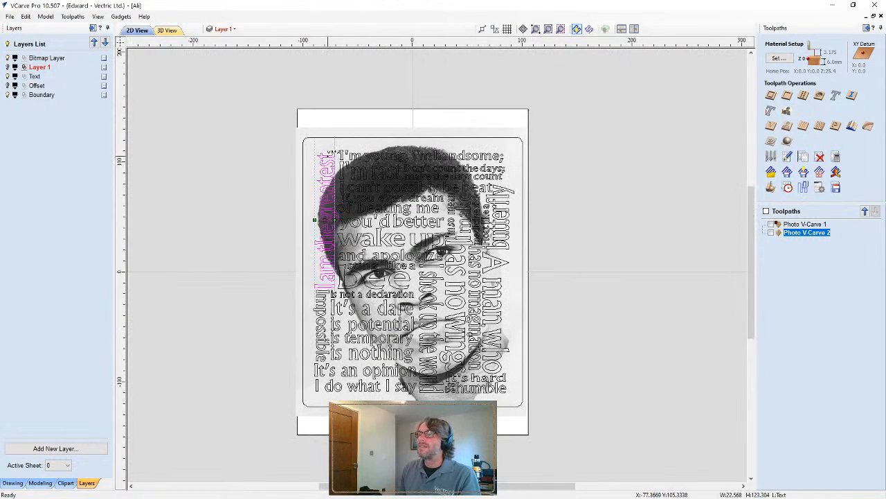
{"action": "key", "text": "Escape"}
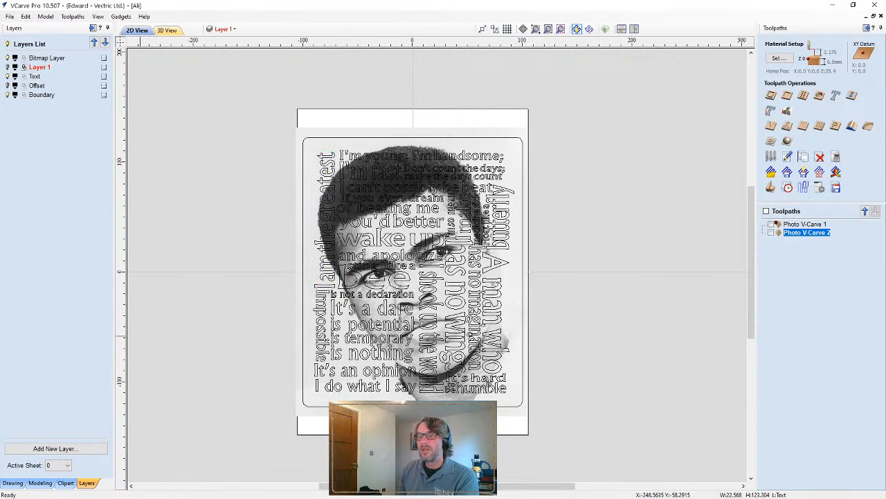
{"action": "left_click", "coordinate": [12, 483]}
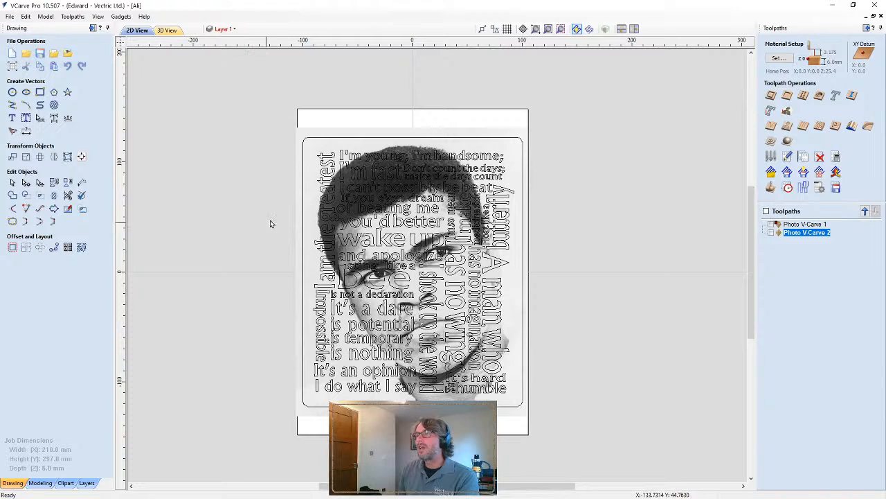
{"action": "left_click_drag", "start_coordinate": [270, 146], "coordinate": [544, 402]}
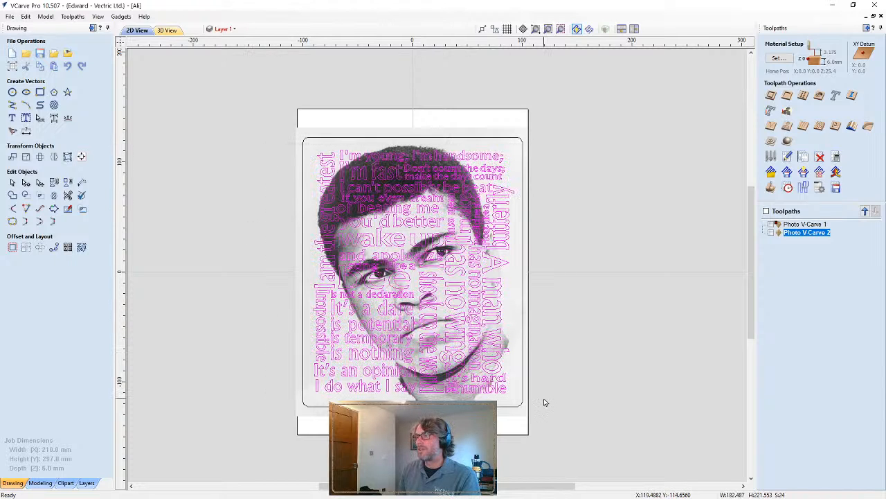
{"action": "left_click", "coordinate": [509, 408], "text": "shift"}
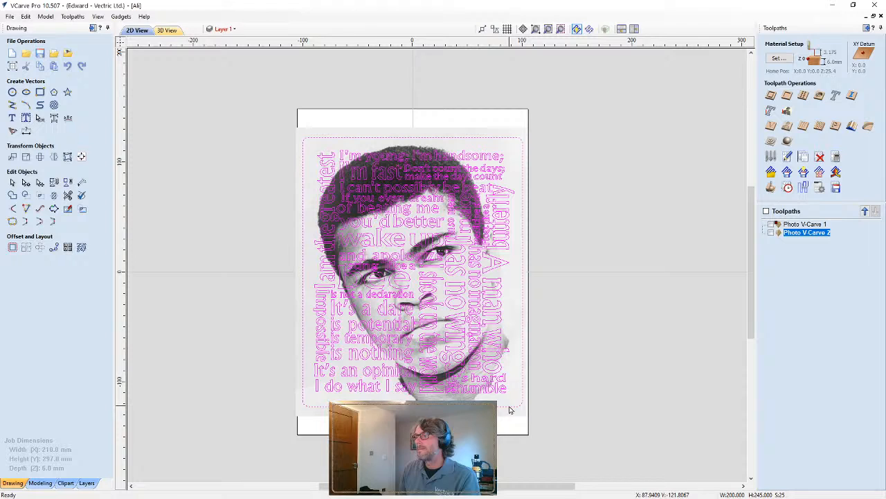
{"action": "left_click", "coordinate": [12, 247]}
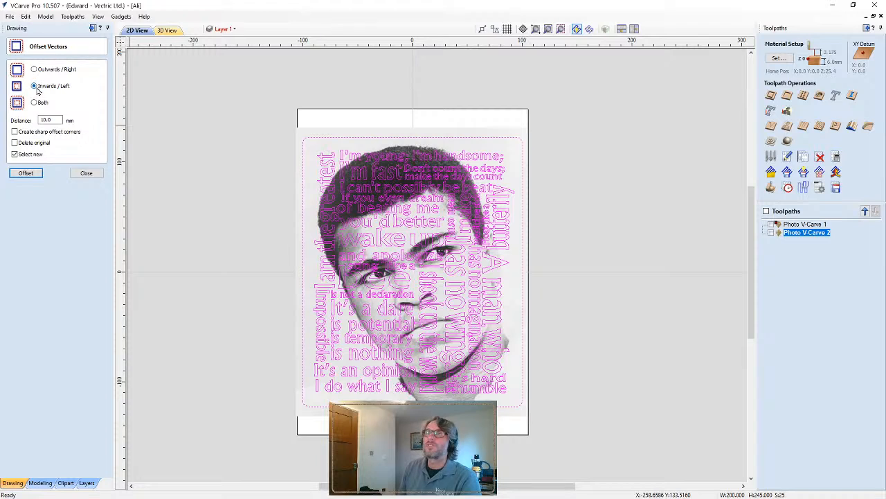
{"action": "double_click", "coordinate": [49, 119]}
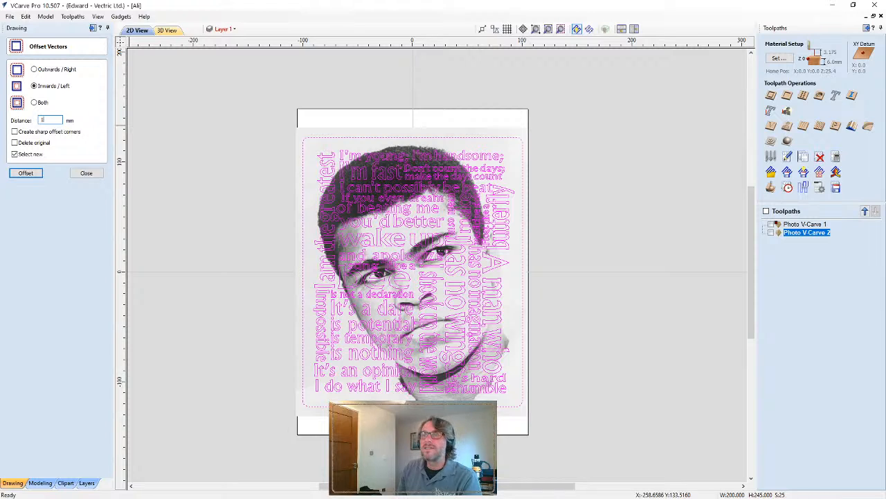
{"action": "left_click", "coordinate": [28, 174]}
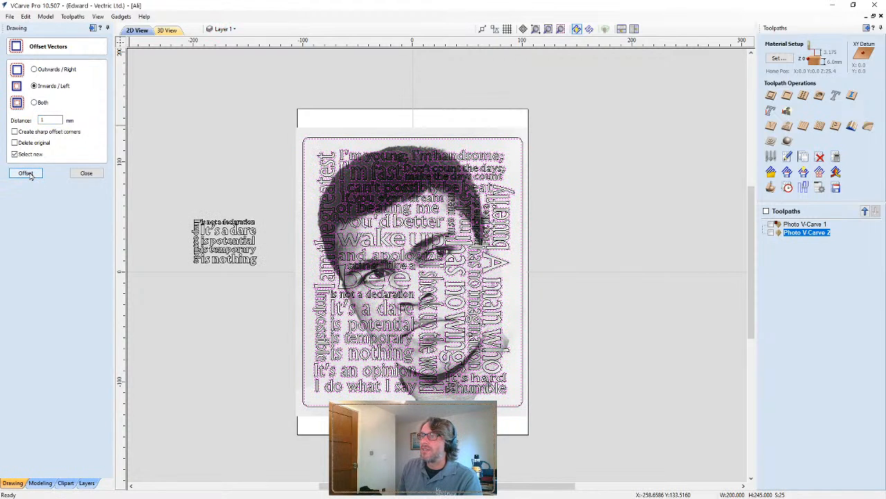
Repeat the 1 mm inward offset on each new set of vectors until the space between the text and boundary is filled
{"action": "left_click", "coordinate": [26, 173]}
{"action": "left_click", "coordinate": [25, 173]}
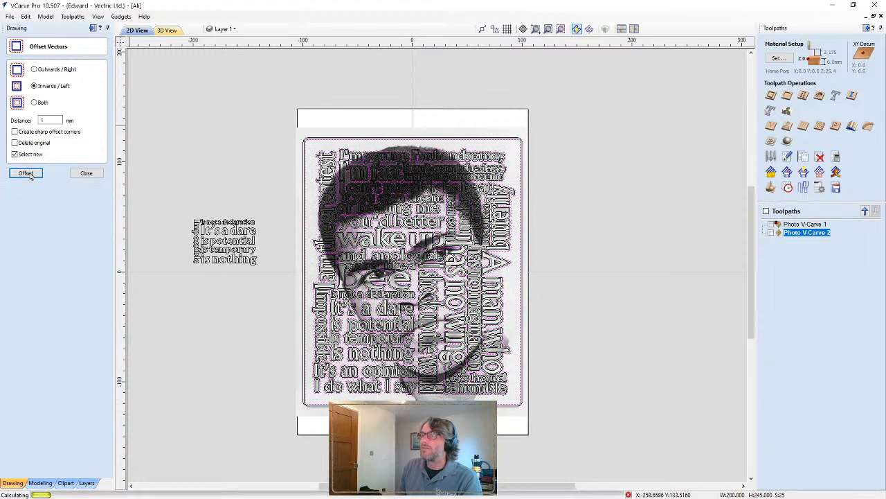
{"action": "left_click", "coordinate": [25, 173]}
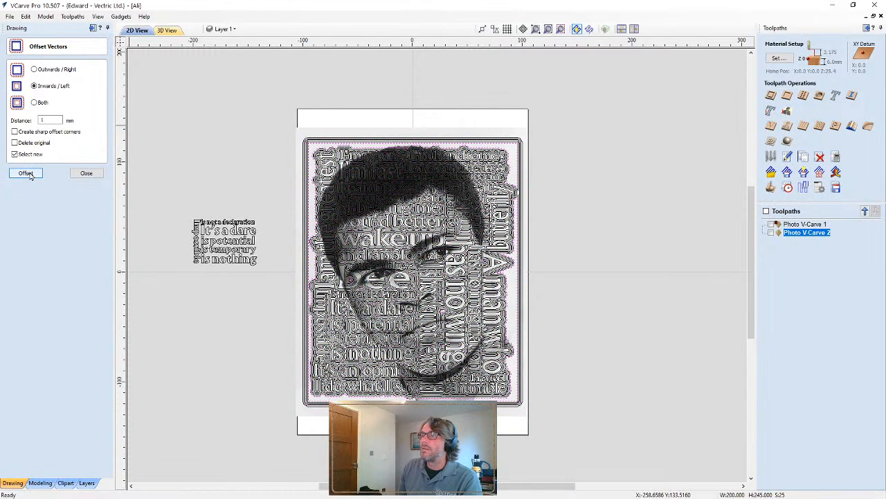
{"action": "left_click", "coordinate": [27, 173]}
{"action": "left_click", "coordinate": [27, 173]}
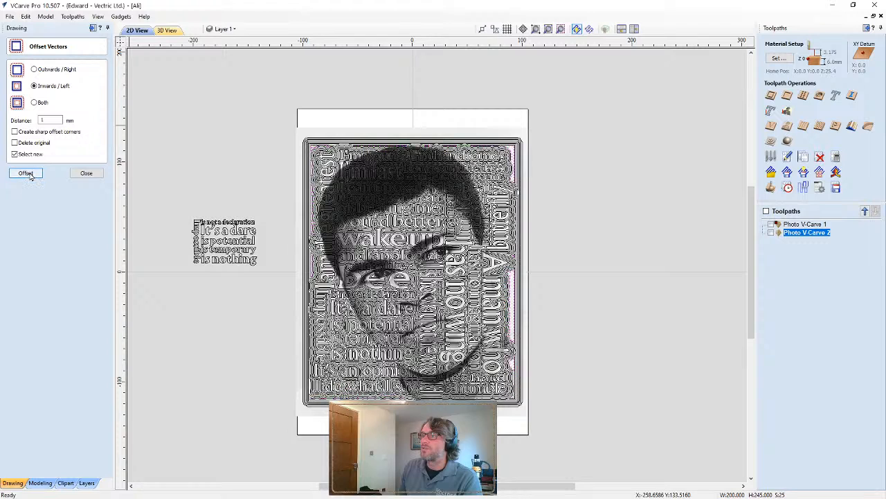
{"action": "left_click", "coordinate": [26, 173]}
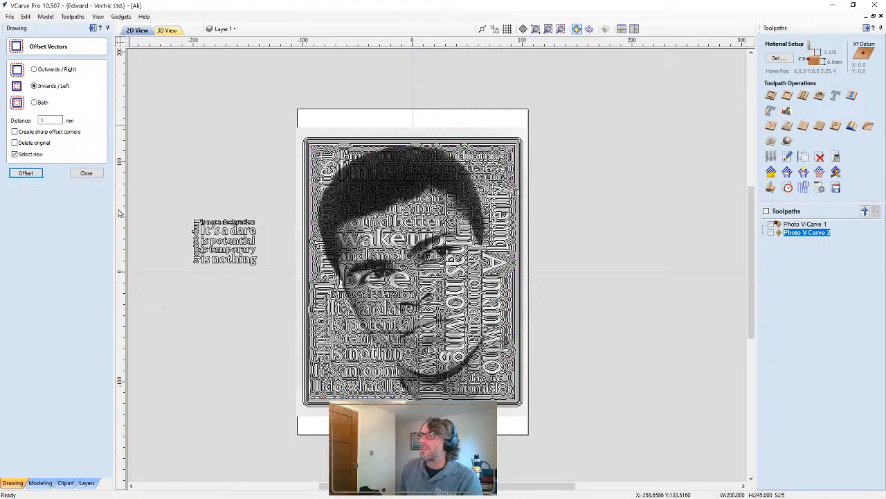
Delete the stray smaller "Impossible" quote block lying outside the page and finish offsetting
{"action": "left_click_drag", "start_coordinate": [173, 207], "coordinate": [275, 289]}
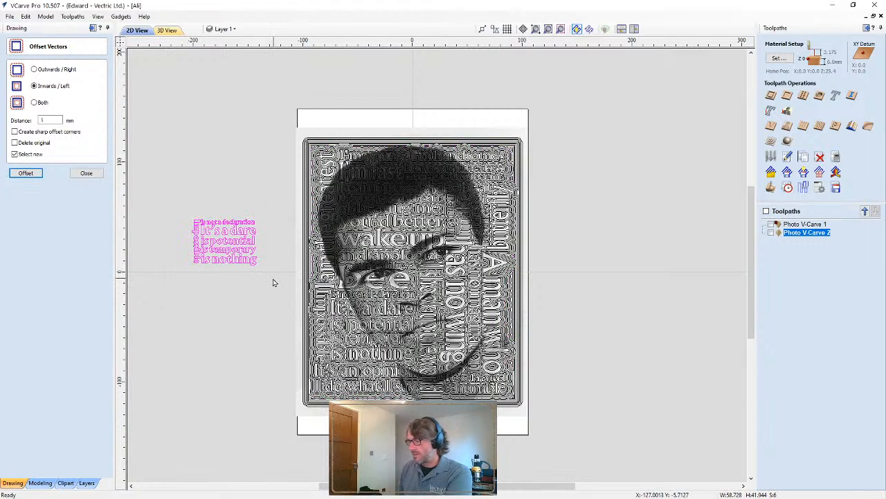
{"action": "key", "text": "Delete"}
{"action": "left_click", "coordinate": [86, 173]}
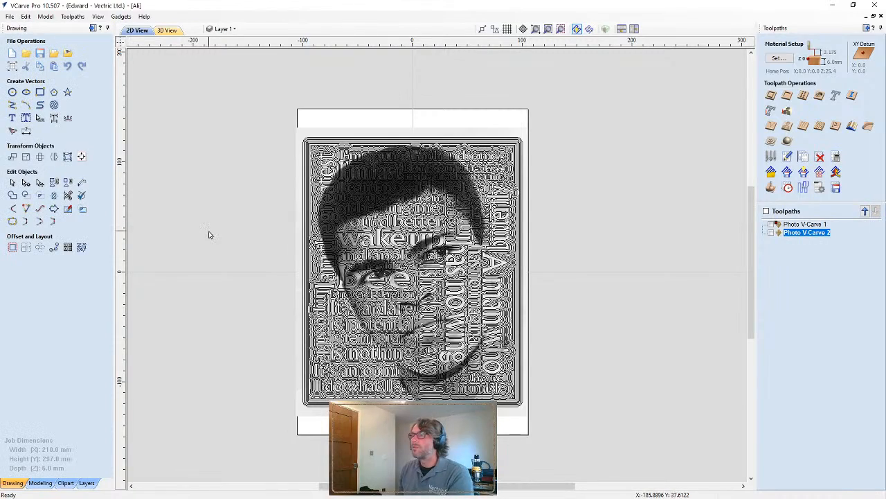
Examine the offset lines around the quotes and along the boundary up close
{"action": "scroll", "coordinate": [485, 313], "scroll_direction": "up", "scroll_amount": 2}
{"action": "scroll", "coordinate": [486, 314], "scroll_direction": "down", "scroll_amount": 2}
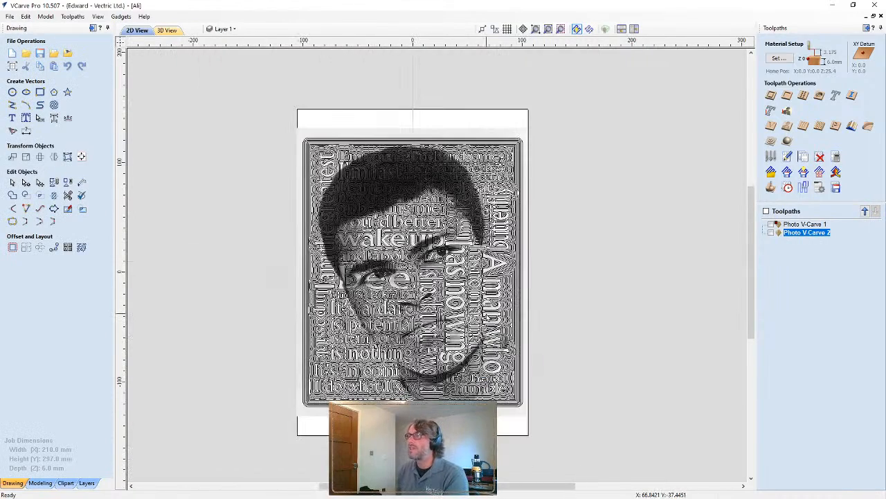
{"action": "scroll", "coordinate": [488, 388], "scroll_direction": "up", "scroll_amount": 1}
{"action": "scroll", "coordinate": [487, 388], "scroll_direction": "up", "scroll_amount": 2}
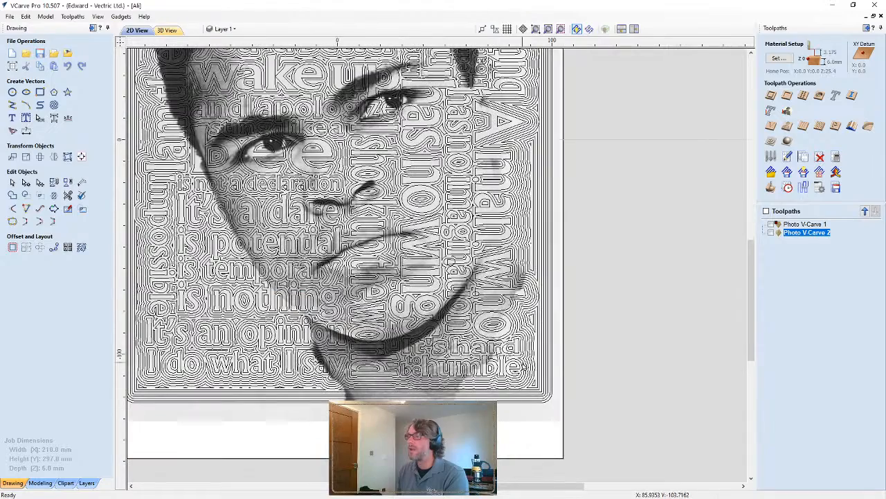
{"action": "scroll", "coordinate": [328, 385], "scroll_direction": "down", "scroll_amount": 1}
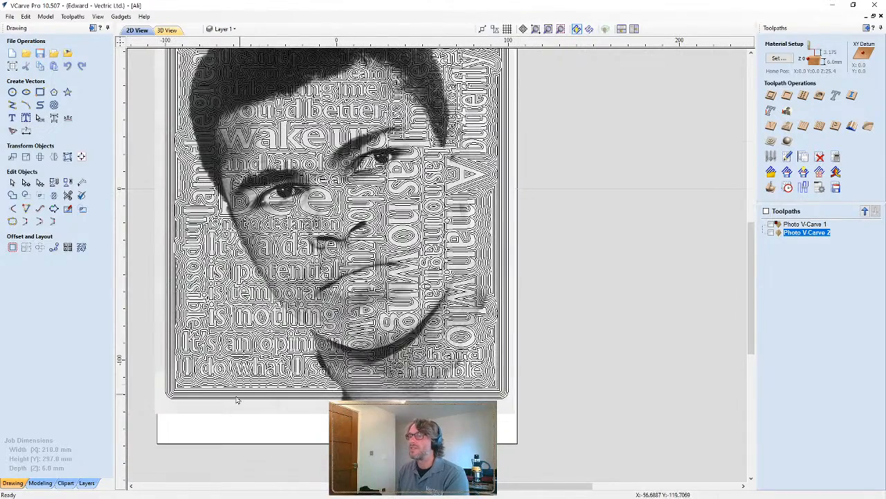
{"action": "scroll", "coordinate": [191, 282], "scroll_direction": "down", "scroll_amount": 2}
{"action": "scroll", "coordinate": [481, 264], "scroll_direction": "down", "scroll_amount": 1}
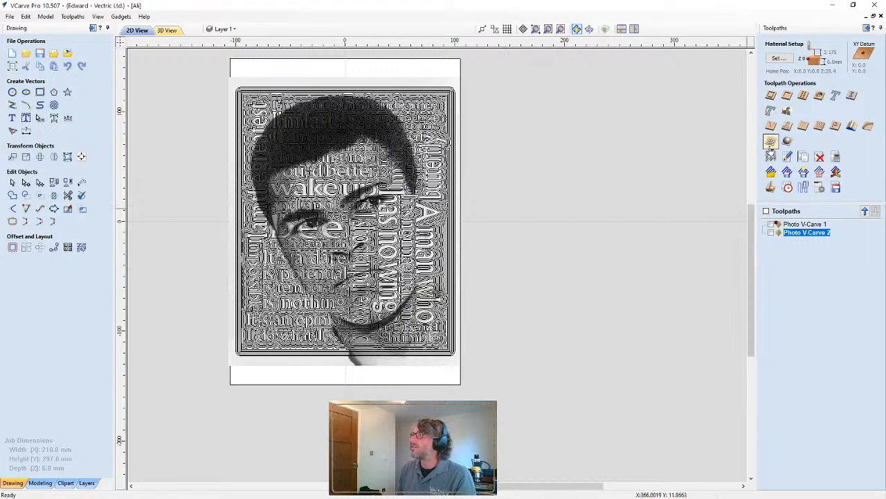
Calculate a Photo V-Carve toolpath along all the text, boundary and offset vectors with a 1.0 mm maximum carving depth
{"action": "left_click", "coordinate": [788, 126]}
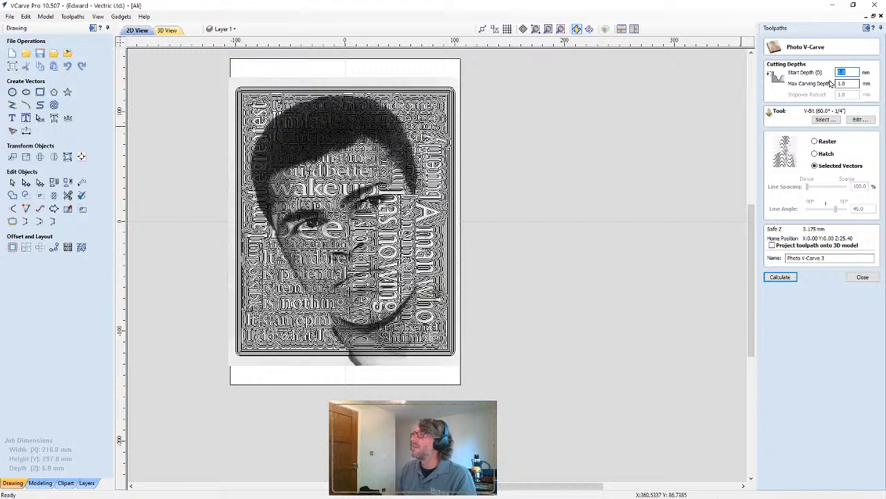
{"action": "left_click", "coordinate": [850, 82]}
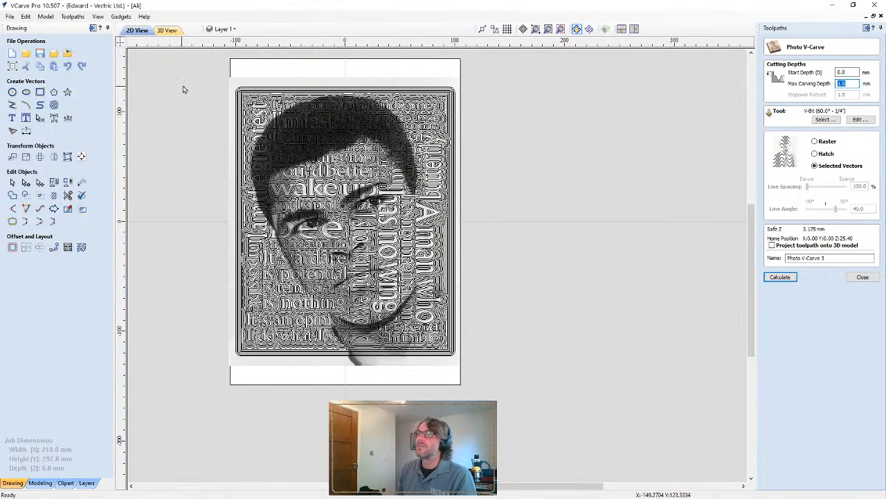
{"action": "left_click_drag", "start_coordinate": [184, 79], "coordinate": [541, 364]}
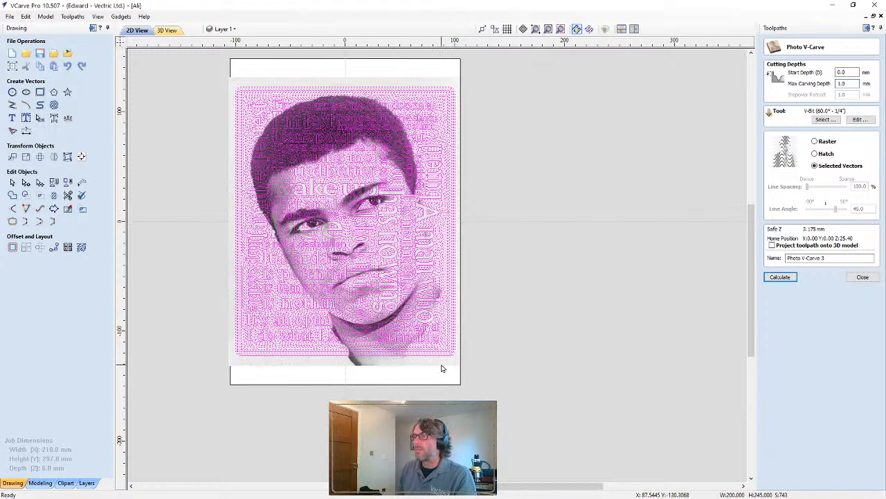
{"action": "left_click", "coordinate": [777, 278]}
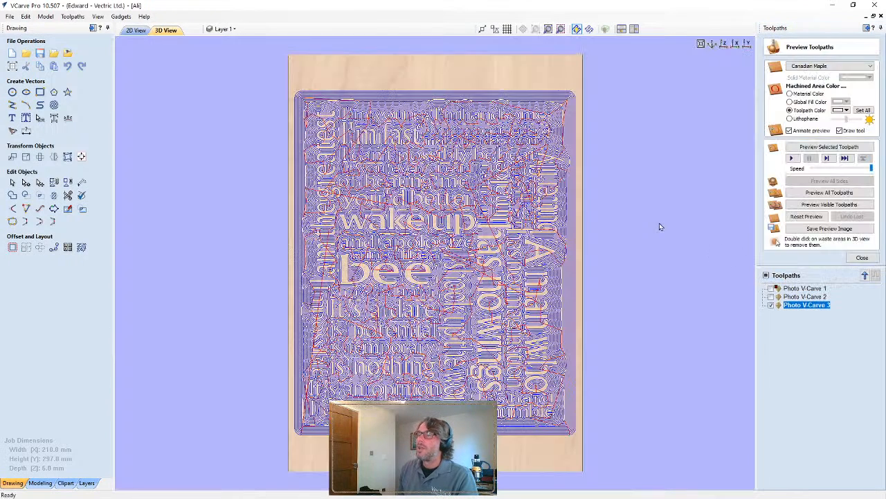
Reset the 3D preview, simulate the Photo V-Carve 3 toolpath and inspect the carved portrait from an angle
{"action": "left_click", "coordinate": [808, 217]}
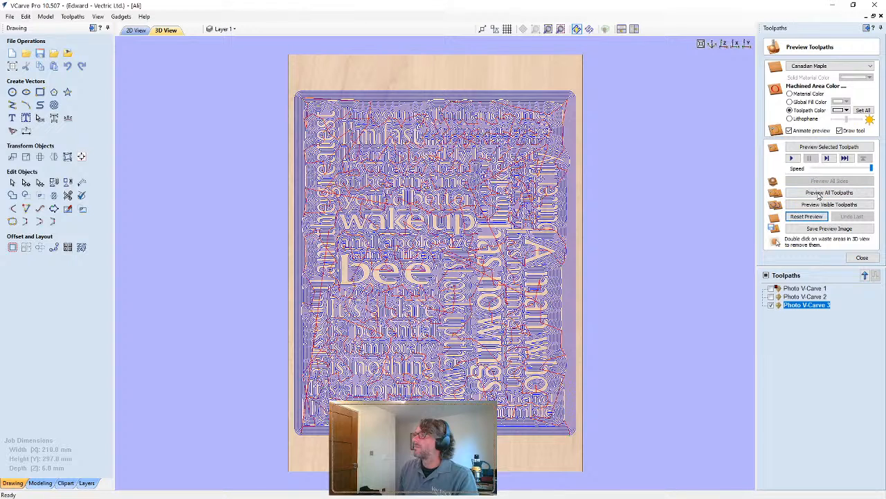
{"action": "left_click", "coordinate": [816, 148]}
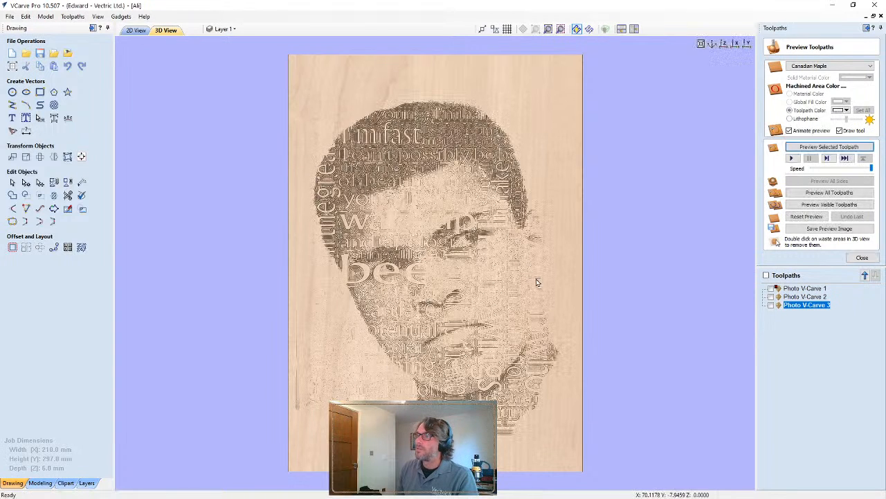
{"action": "left_click_drag", "start_coordinate": [537, 282], "coordinate": [372, 309]}
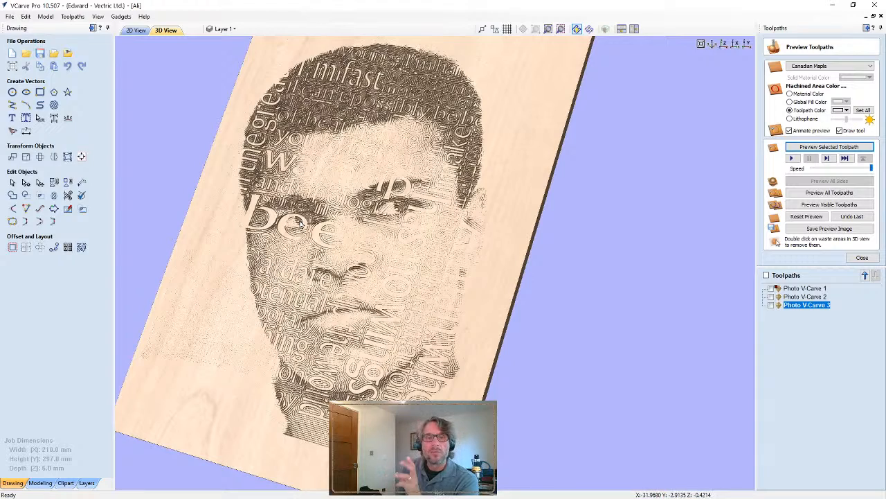
{"action": "left_click_drag", "start_coordinate": [312, 239], "coordinate": [324, 260]}
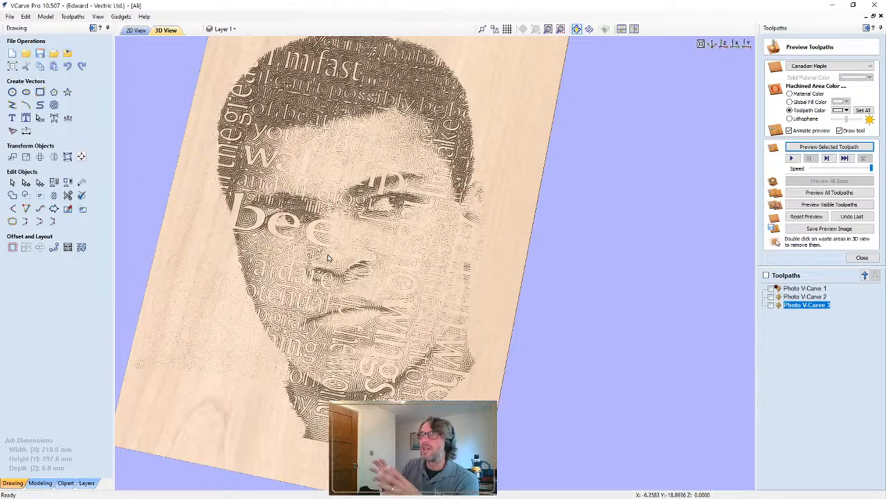
{"action": "middle_click_drag", "start_coordinate": [309, 240], "coordinate": [344, 253]}
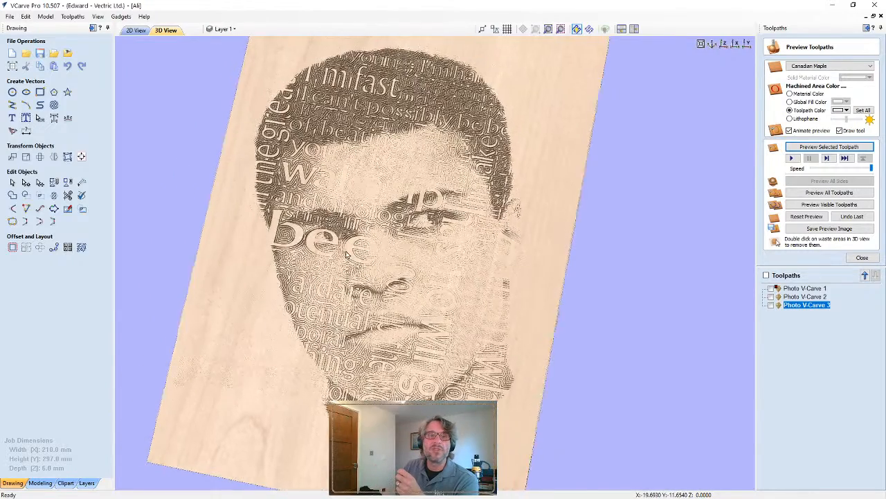
{"action": "scroll", "coordinate": [320, 244], "scroll_direction": "up", "scroll_amount": 2}
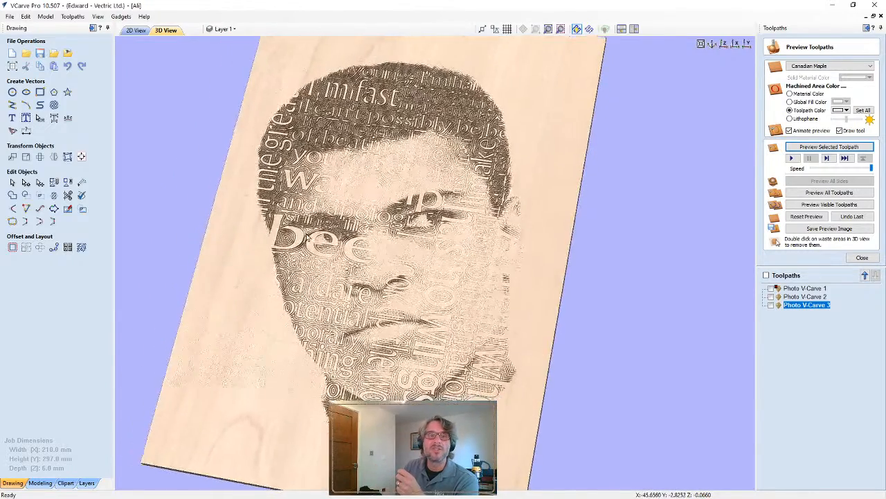
{"action": "left_click_drag", "start_coordinate": [320, 244], "coordinate": [324, 280]}
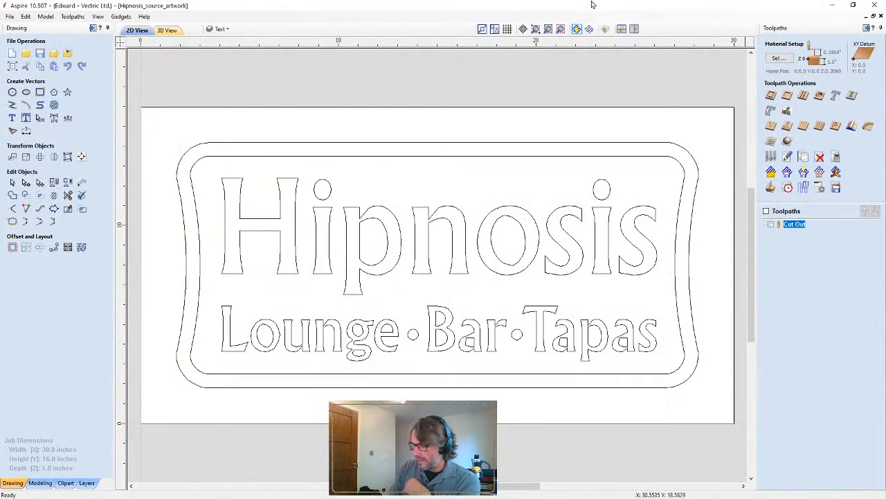
Switch to the Hipnosis sign artwork in Aspire and show its 2D and 3D views side by side
{"action": "key", "text": "F4"}
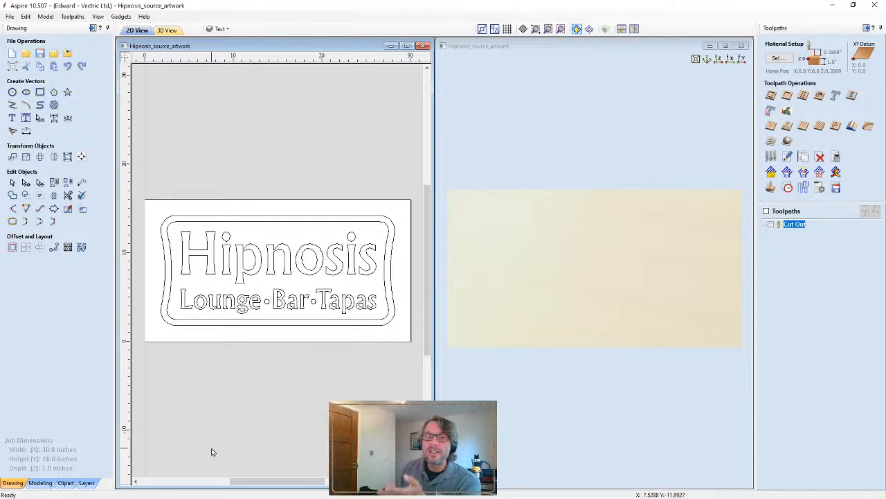
{"action": "scroll", "coordinate": [220, 365], "scroll_direction": "up", "scroll_amount": 2}
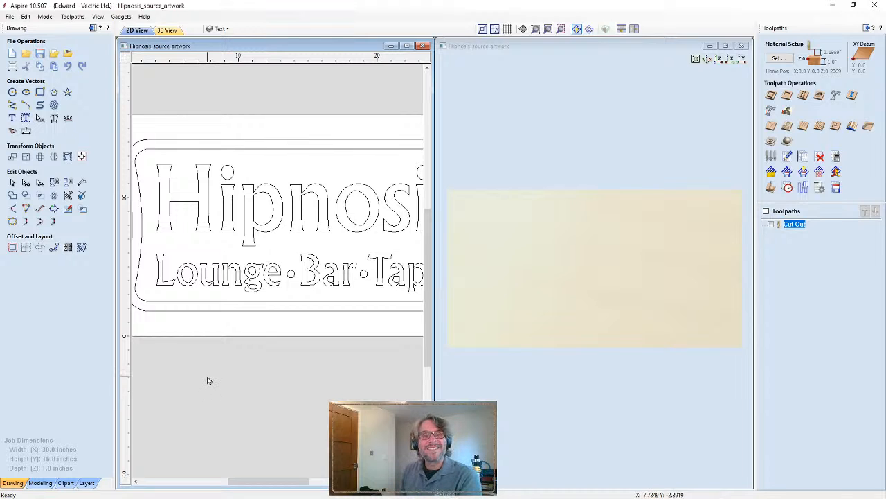
{"action": "scroll", "coordinate": [231, 323], "scroll_direction": "down", "scroll_amount": 1}
{"action": "scroll", "coordinate": [317, 315], "scroll_direction": "down", "scroll_amount": 1}
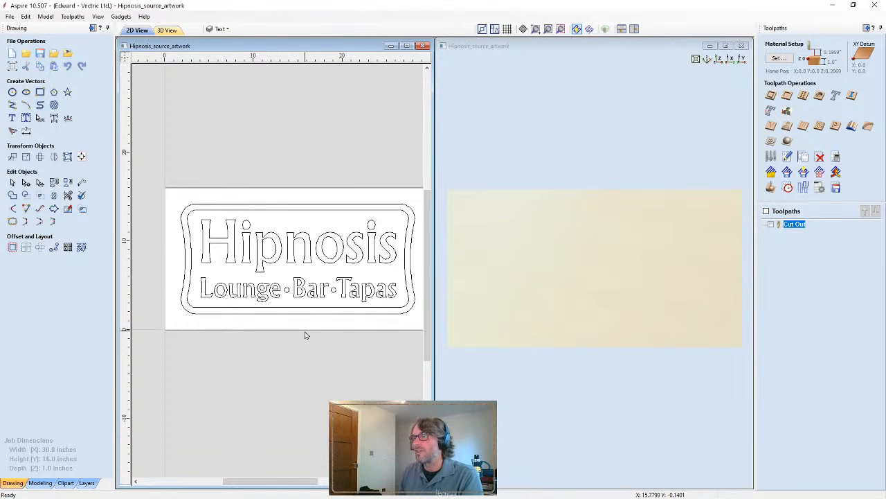
{"action": "middle_click_drag", "start_coordinate": [317, 328], "coordinate": [311, 332]}
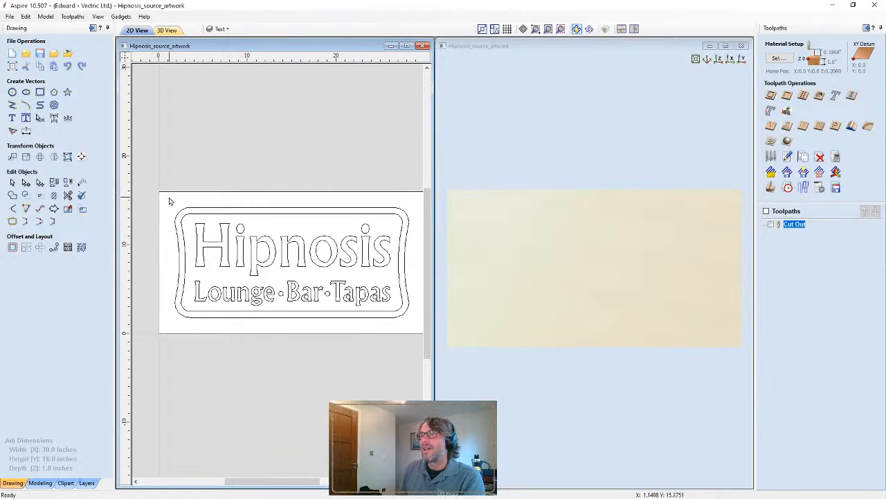
Create a round-profile shape from all the sign's border and lettering vectors, with its height limited to 0.05 inches
{"action": "left_click_drag", "start_coordinate": [170, 197], "coordinate": [407, 341]}
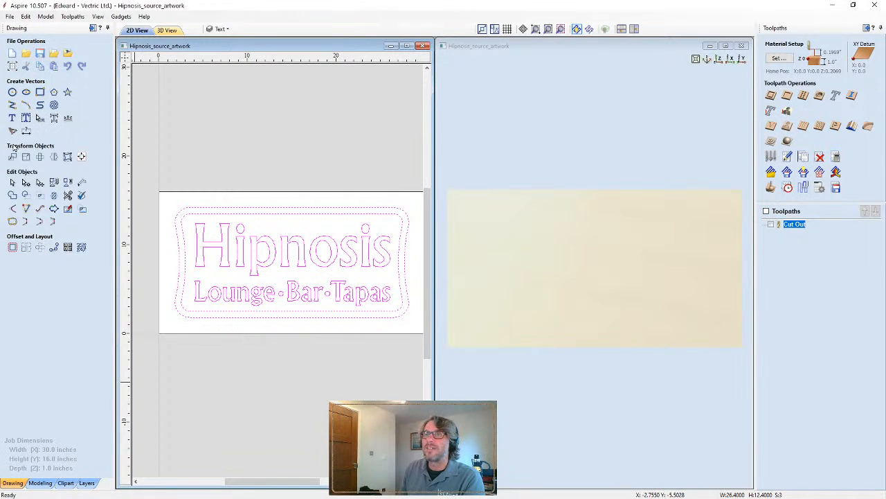
{"action": "left_click", "coordinate": [40, 483]}
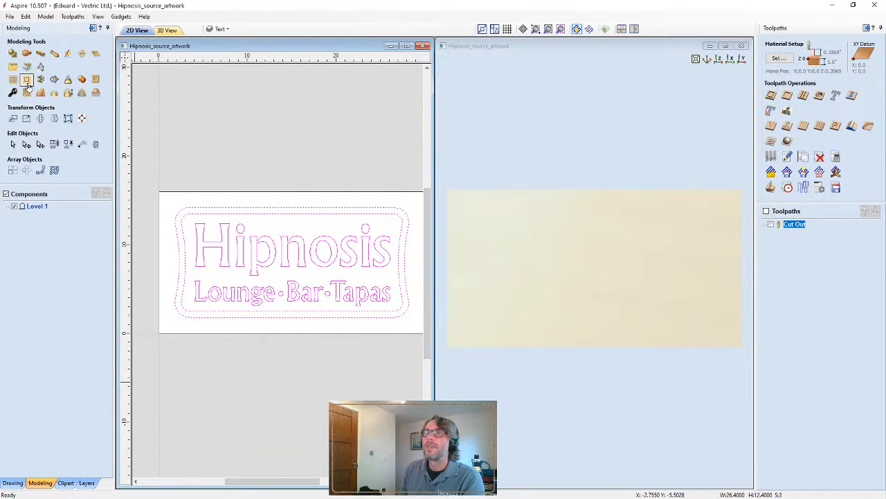
{"action": "left_click", "coordinate": [12, 54]}
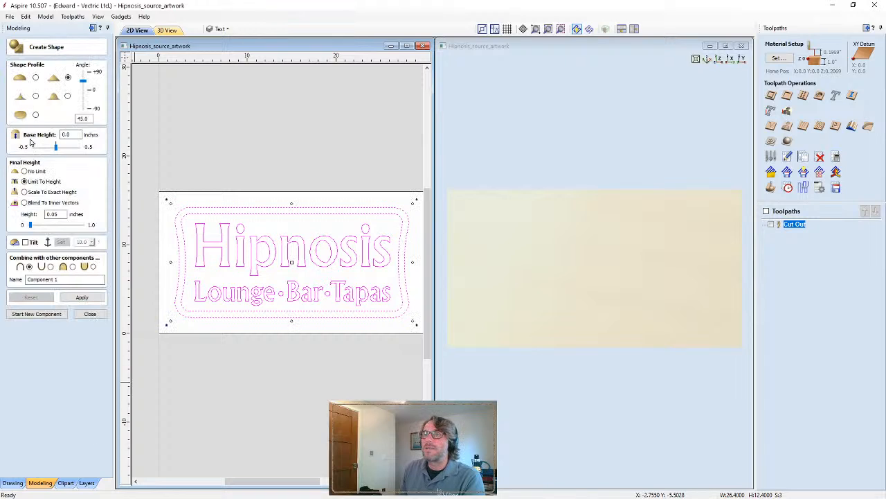
{"action": "left_click", "coordinate": [35, 78]}
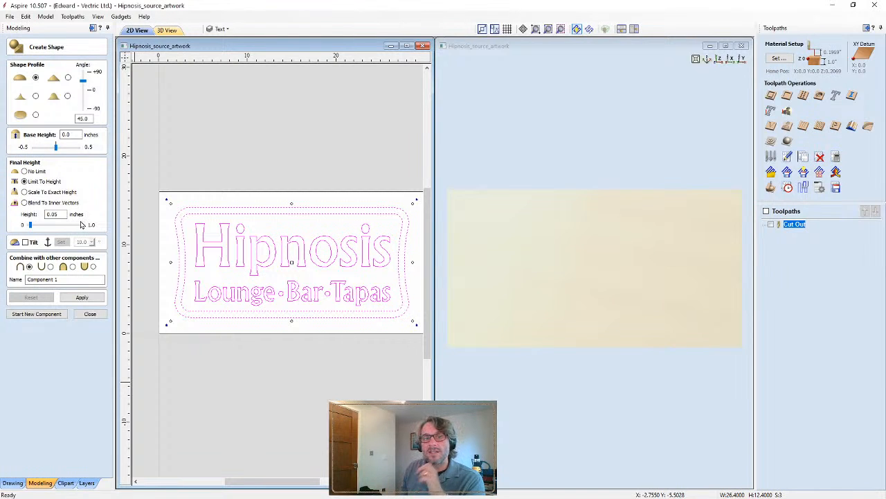
{"action": "left_click", "coordinate": [80, 299]}
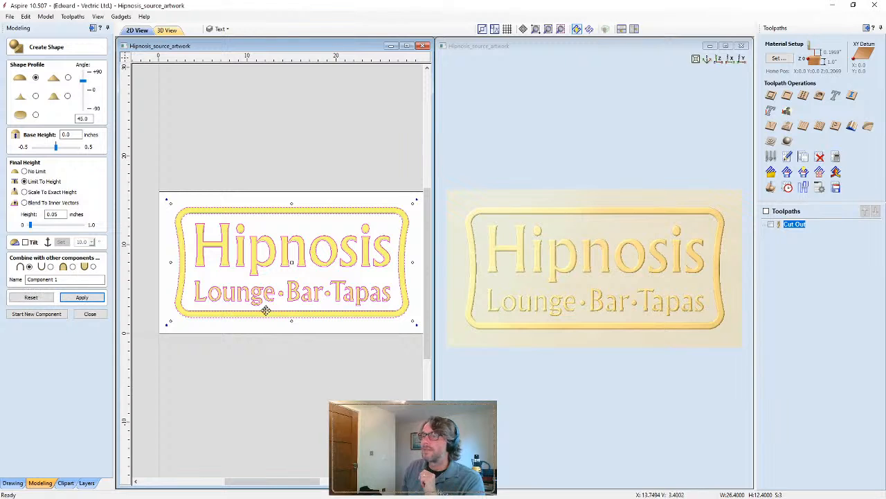
{"action": "left_click", "coordinate": [89, 314]}
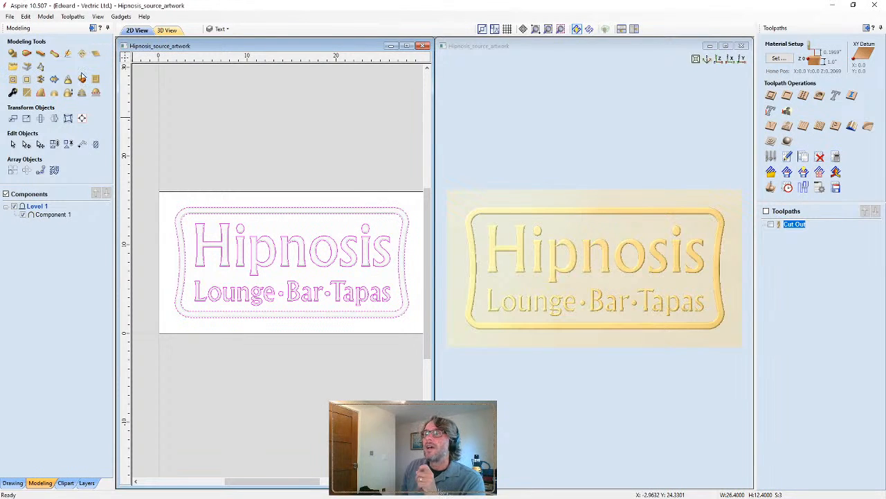
Add a zero plane component to the sign model
{"action": "left_click", "coordinate": [73, 17]}
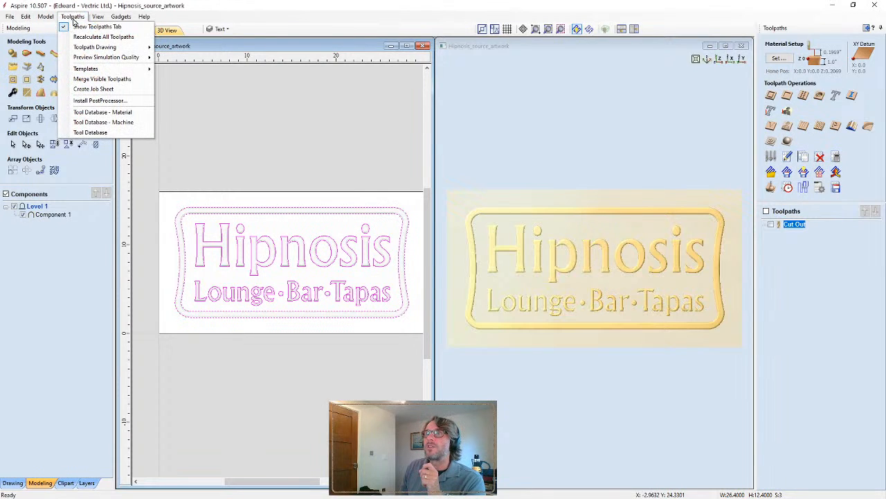
{"action": "mouse_move", "coordinate": [54, 18]}
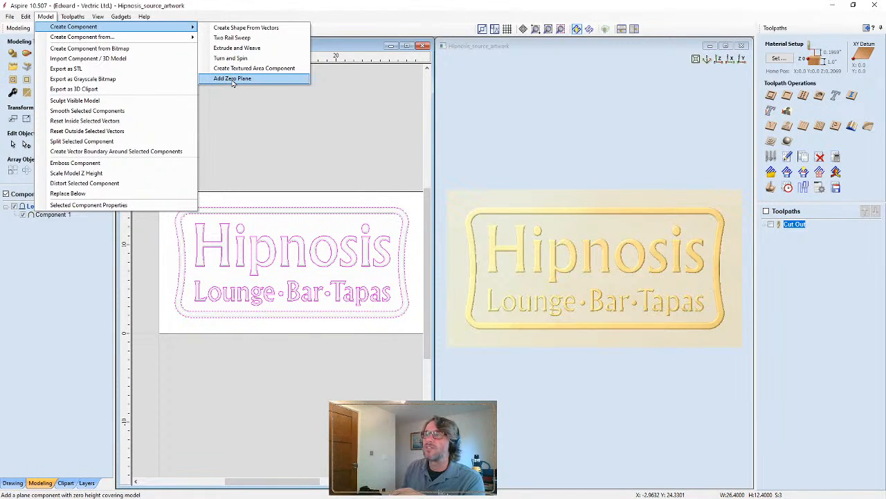
{"action": "left_click", "coordinate": [233, 78]}
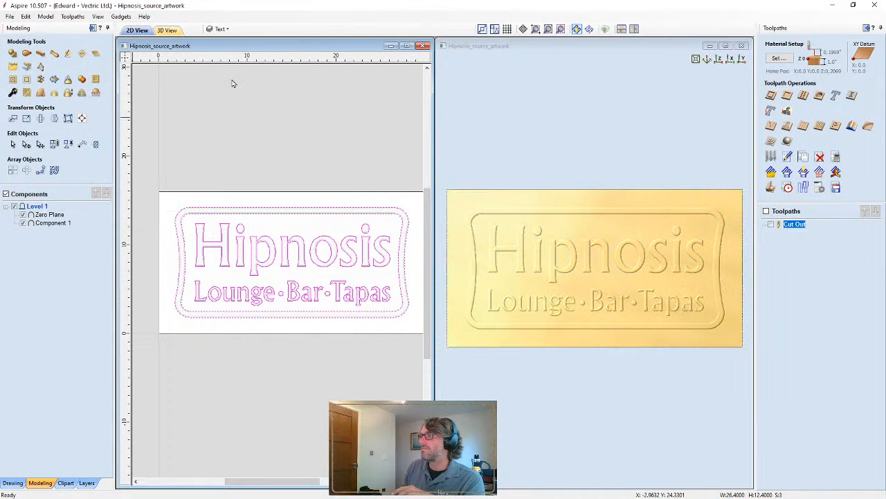
Bake the zero plane and the raised sign shape into one component and apply maximum smoothing with transparency preserved
{"action": "left_click", "coordinate": [26, 93]}
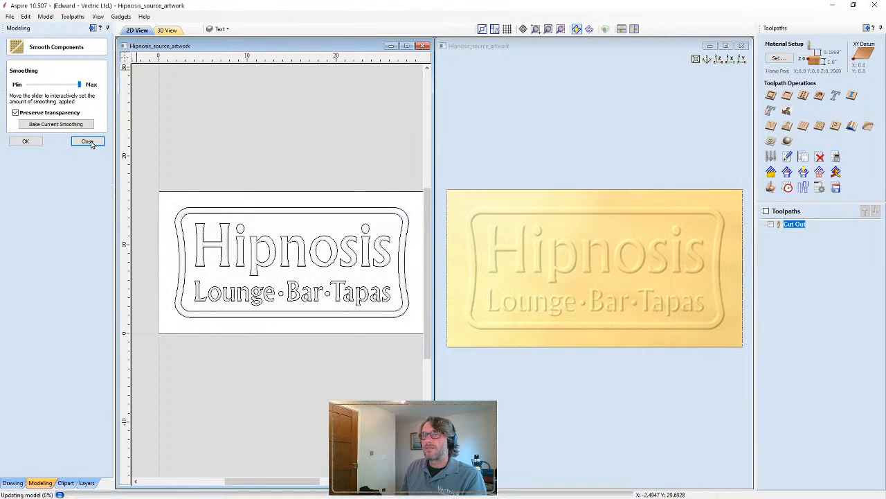
{"action": "left_click", "coordinate": [88, 141]}
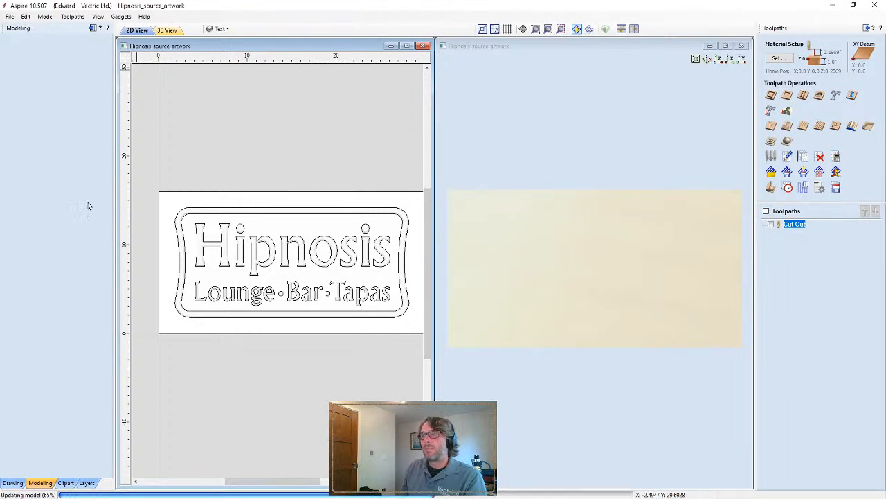
{"action": "left_click", "coordinate": [49, 215]}
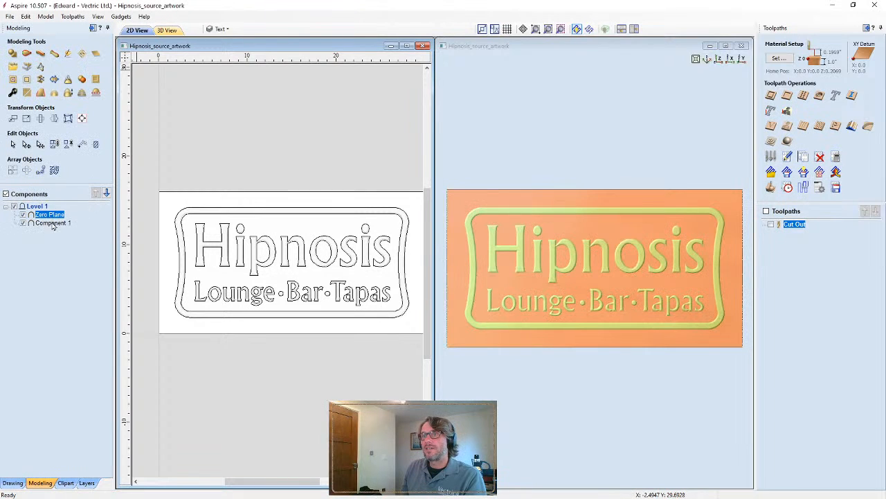
{"action": "left_click", "coordinate": [27, 93]}
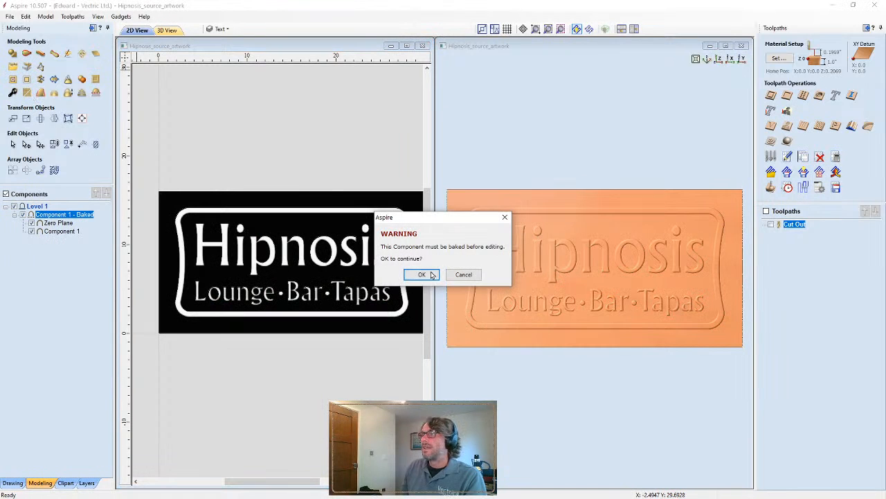
{"action": "left_click", "coordinate": [414, 274]}
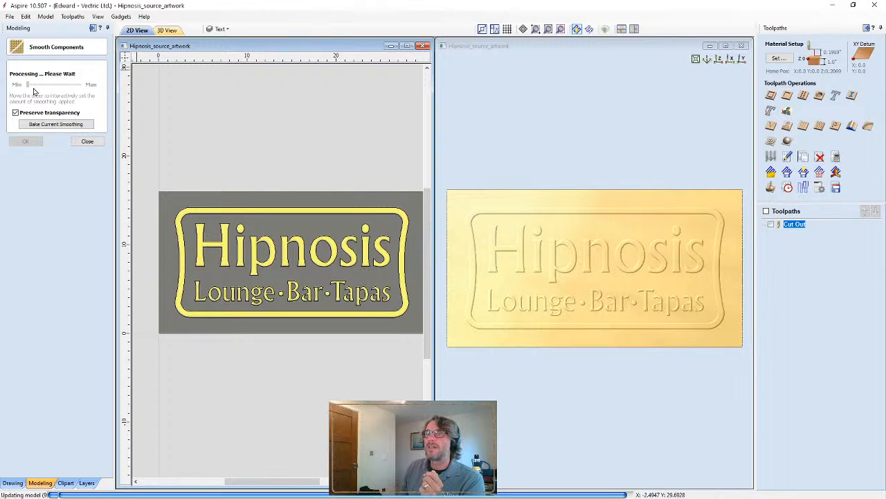
{"action": "left_click_drag", "start_coordinate": [29, 85], "coordinate": [79, 85]}
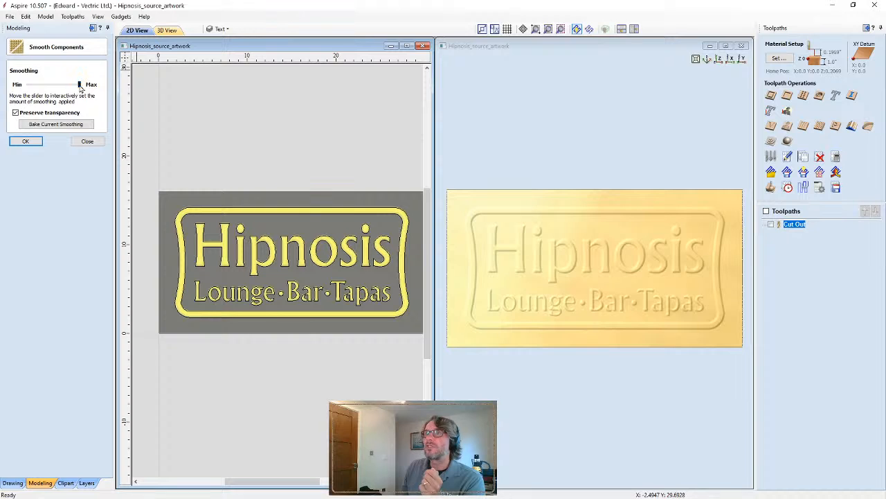
{"action": "left_click", "coordinate": [26, 141]}
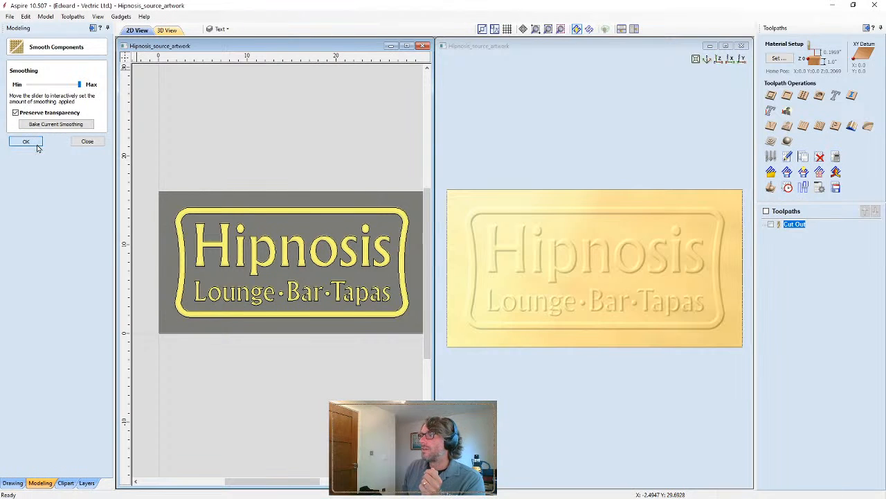
Check the model's position within the material block, accept the Material Setup, then recalculate all toolpaths and hide them
{"action": "left_click", "coordinate": [579, 330]}
{"action": "left_click_drag", "start_coordinate": [579, 331], "coordinate": [632, 273]}
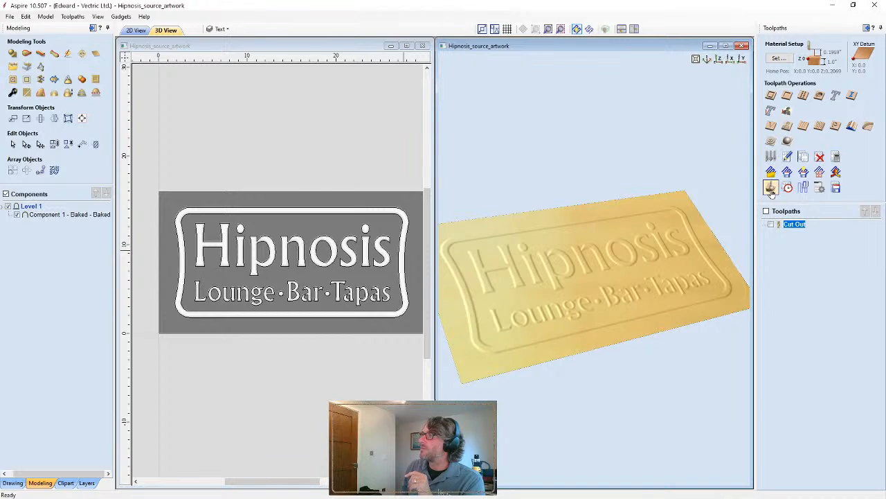
{"action": "left_click", "coordinate": [779, 59]}
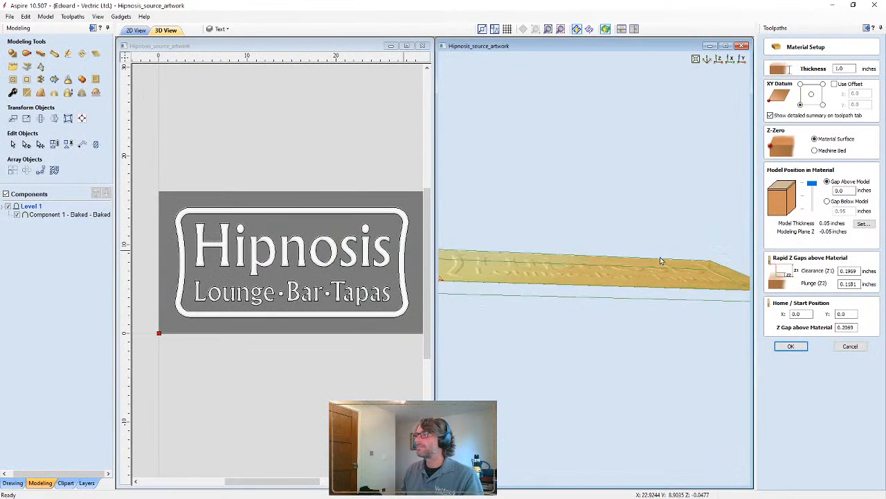
{"action": "left_click_drag", "start_coordinate": [660, 262], "coordinate": [568, 291]}
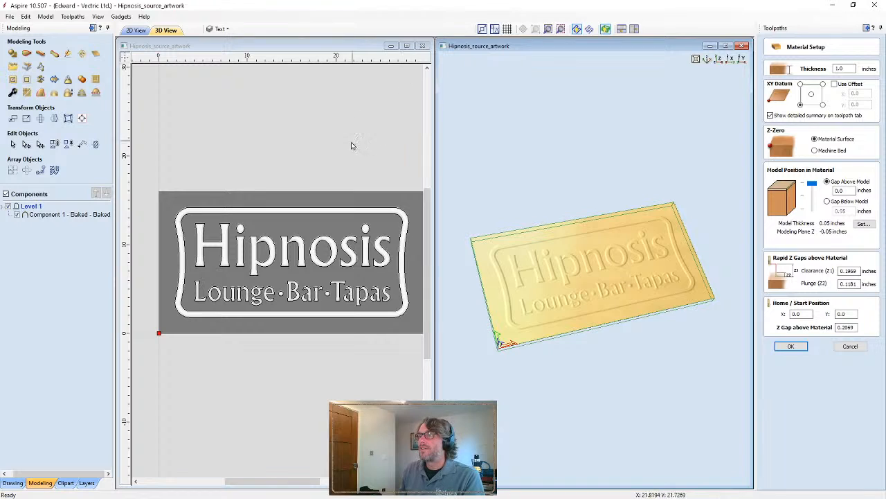
{"action": "left_click", "coordinate": [329, 168]}
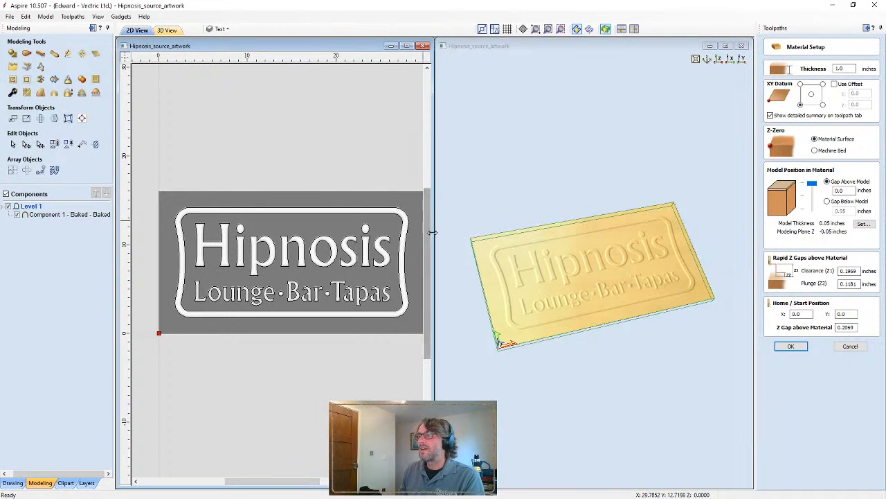
{"action": "left_click", "coordinate": [791, 346]}
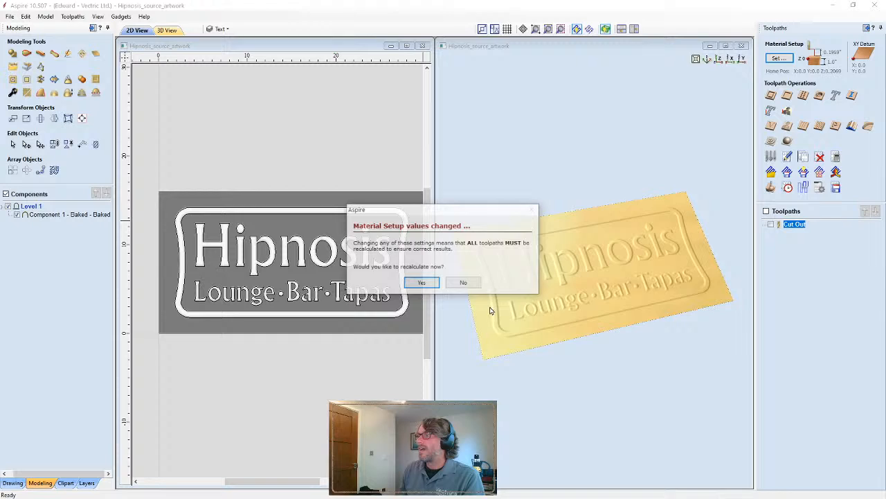
{"action": "left_click", "coordinate": [422, 284]}
{"action": "left_click", "coordinate": [442, 262]}
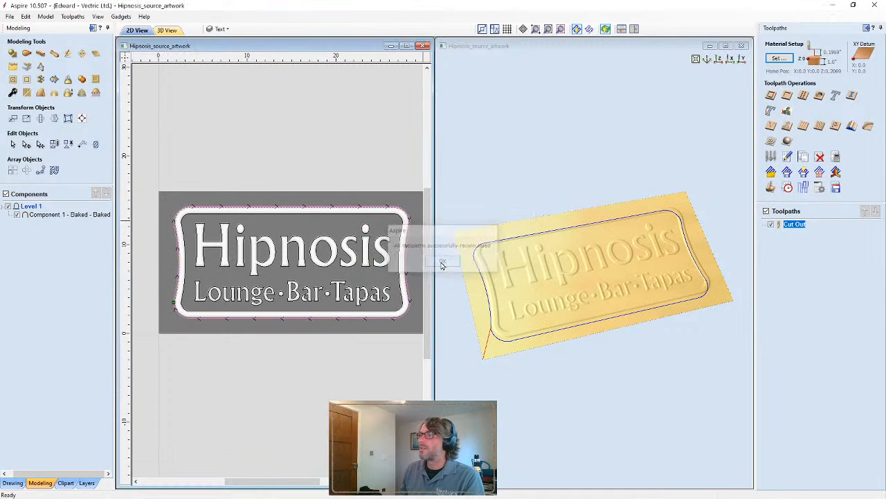
{"action": "left_click", "coordinate": [766, 211]}
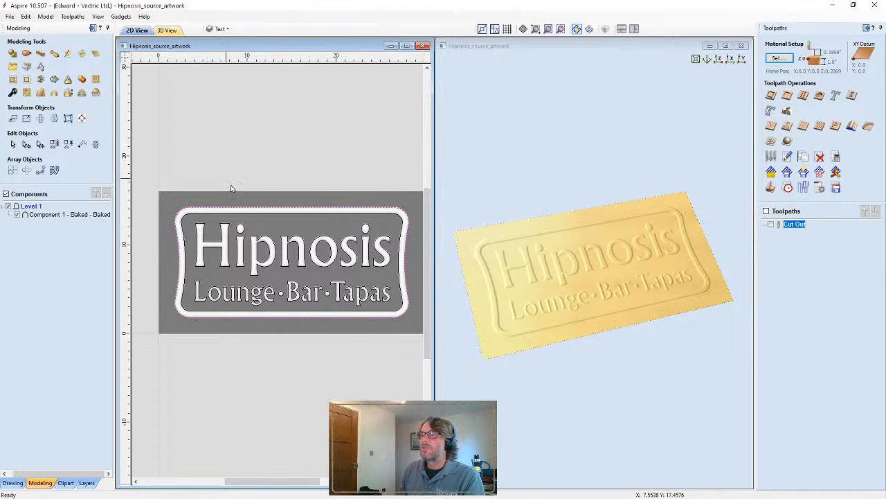
Generate an Archimedes spiral with the Spiral gadget, 40 inches wide with 80 turns and anchored at X 0, Y 0
{"action": "left_click", "coordinate": [278, 230]}
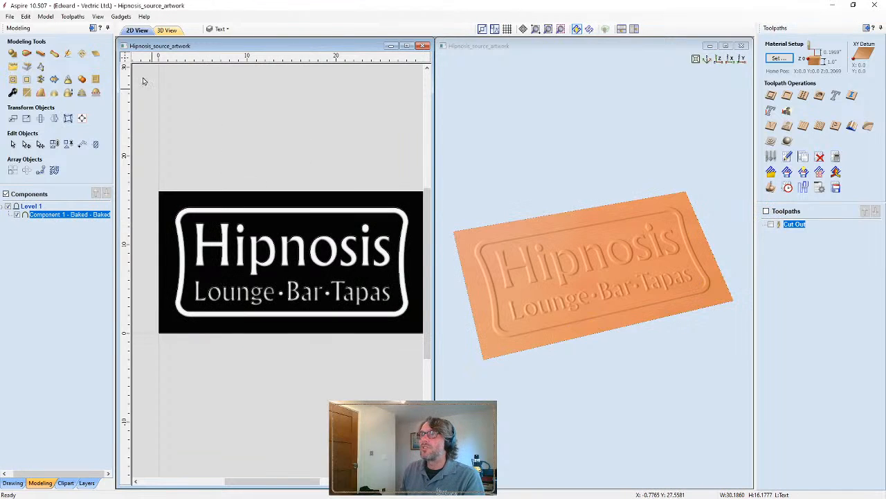
{"action": "left_click", "coordinate": [118, 16]}
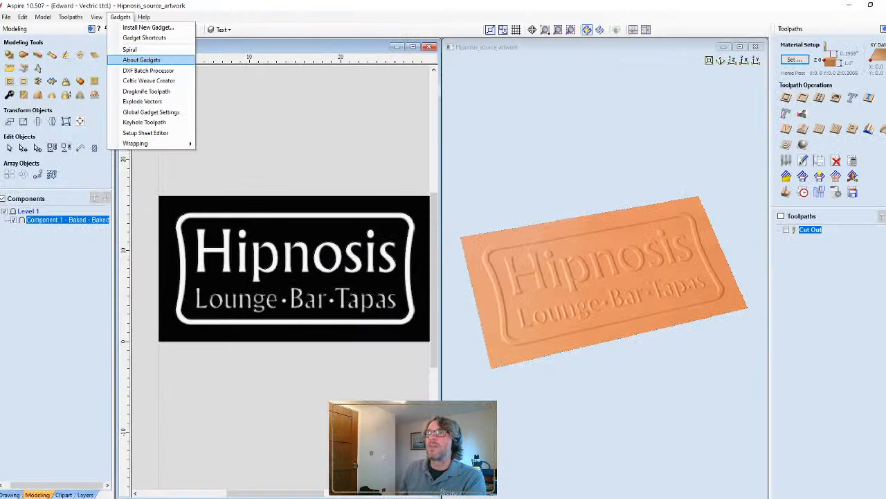
{"action": "left_click", "coordinate": [121, 61]}
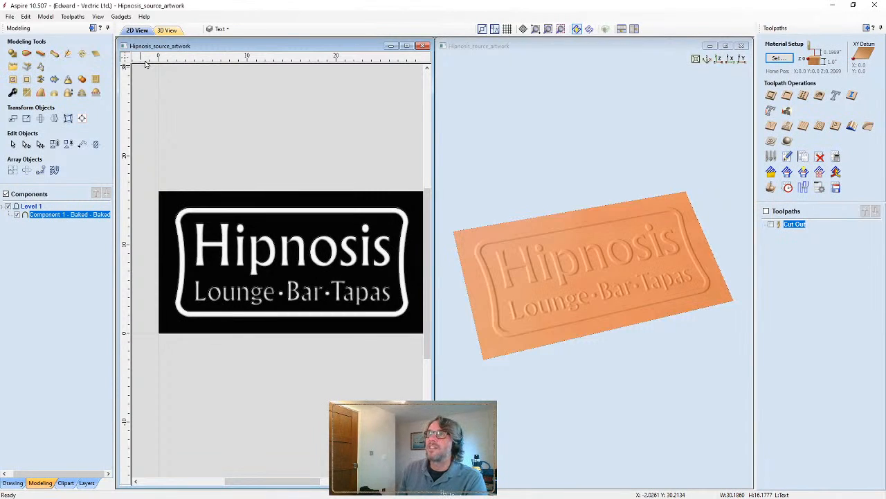
{"action": "left_click", "coordinate": [121, 16]}
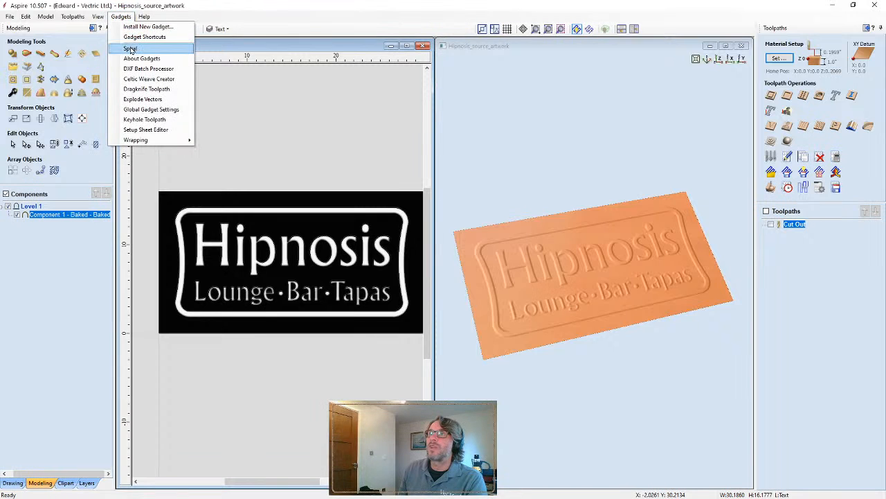
{"action": "left_click", "coordinate": [130, 49]}
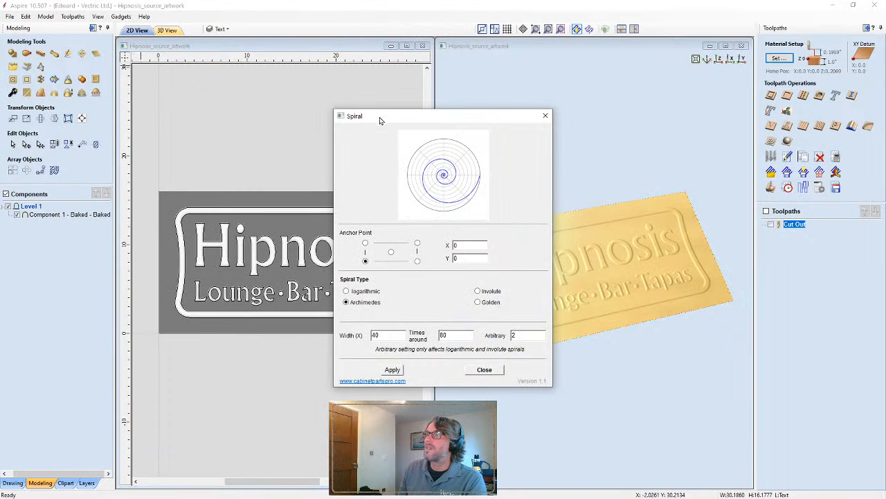
{"action": "left_click_drag", "start_coordinate": [380, 120], "coordinate": [244, 54]}
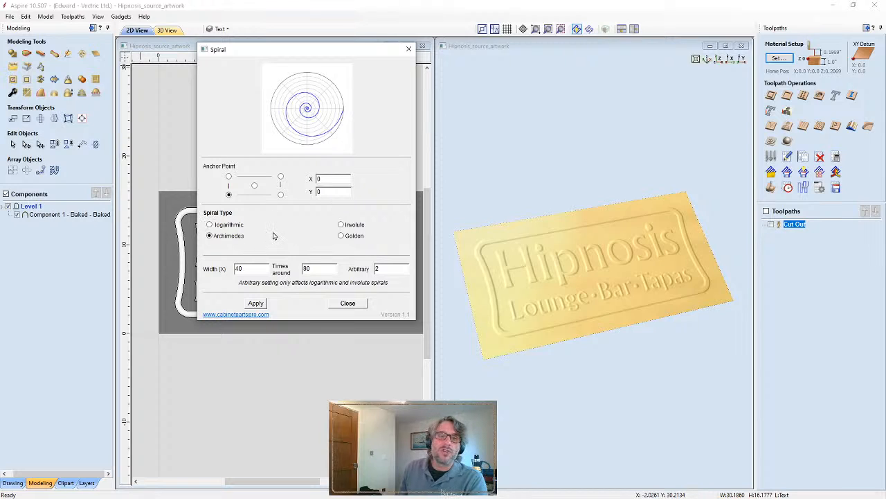
{"action": "left_click_drag", "start_coordinate": [215, 236], "coordinate": [263, 236]}
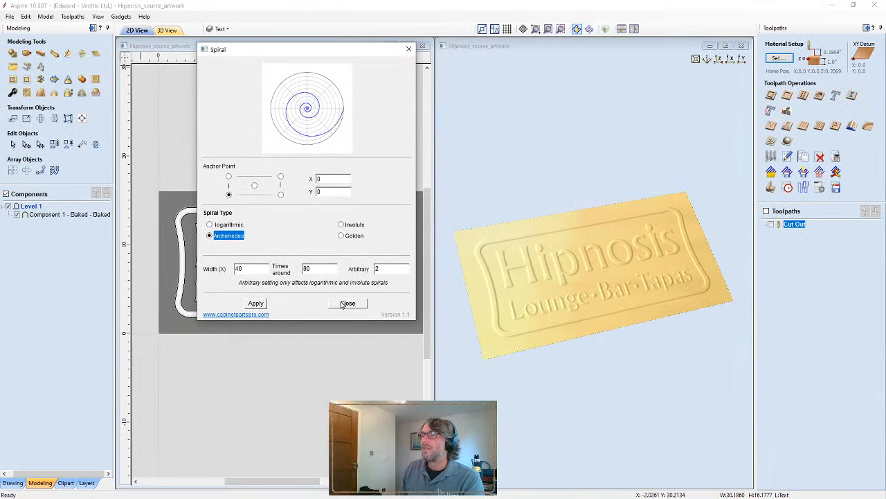
{"action": "left_click", "coordinate": [261, 303]}
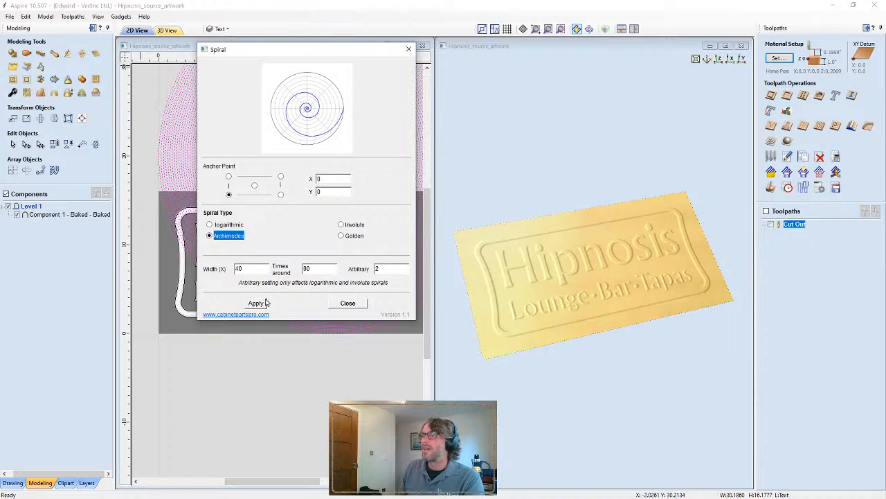
{"action": "left_click", "coordinate": [410, 50]}
Show the layers list and move the spiral so its centre lies over the Hipnosis lettering
{"action": "scroll", "coordinate": [330, 190], "scroll_direction": "down", "scroll_amount": 1}
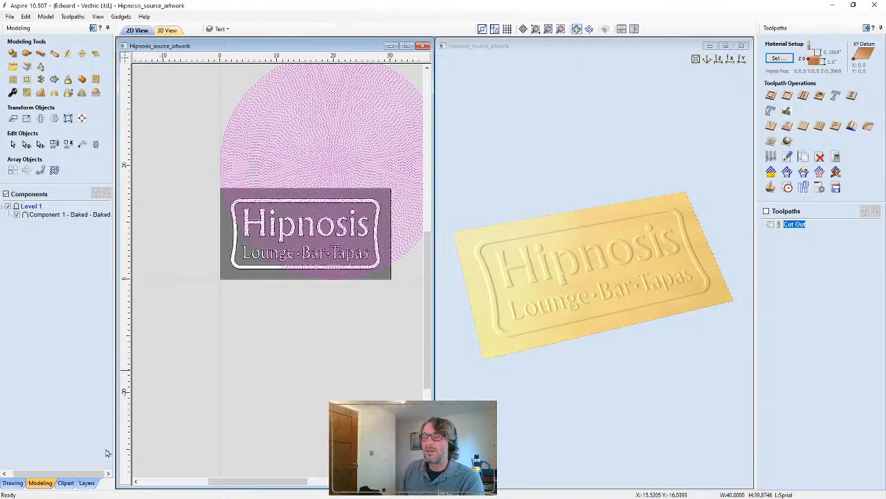
{"action": "left_click", "coordinate": [87, 483]}
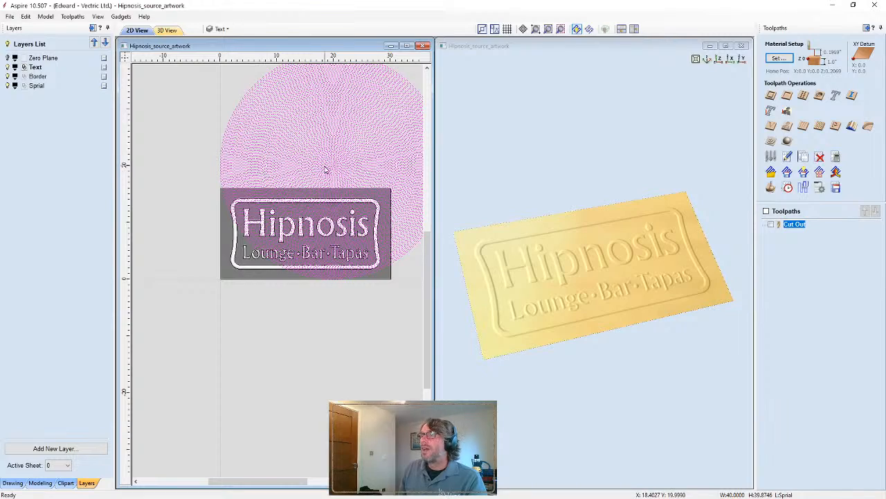
{"action": "scroll", "coordinate": [336, 167], "scroll_direction": "up", "scroll_amount": 2}
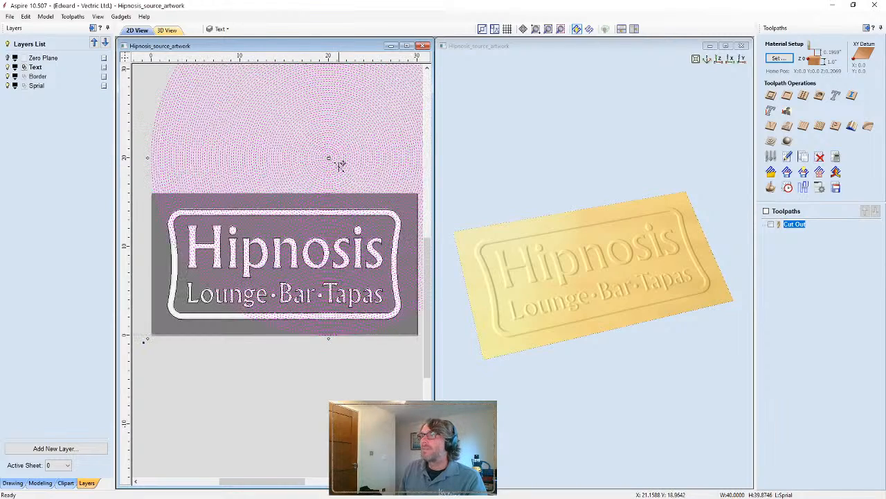
{"action": "left_click_drag", "start_coordinate": [339, 164], "coordinate": [317, 252]}
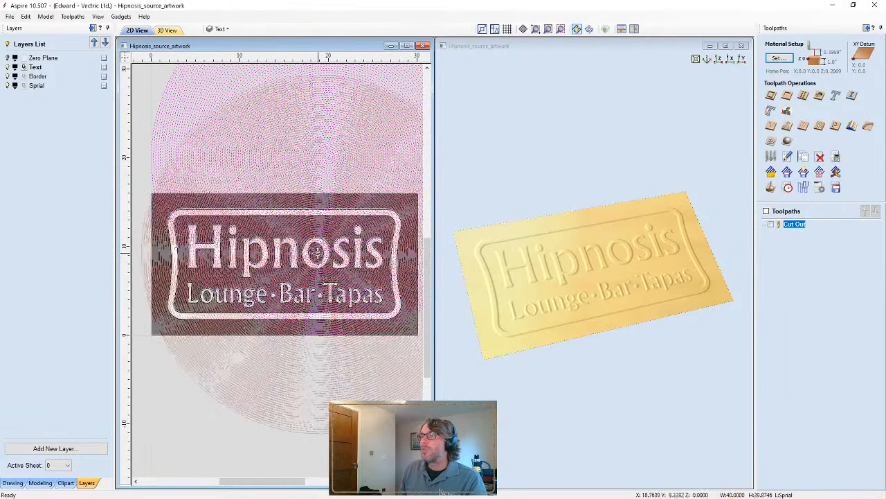
Fine-tune the spiral's position so its centre sits inside the letter "o" of Hipnosis
{"action": "scroll", "coordinate": [317, 253], "scroll_direction": "up", "scroll_amount": 3}
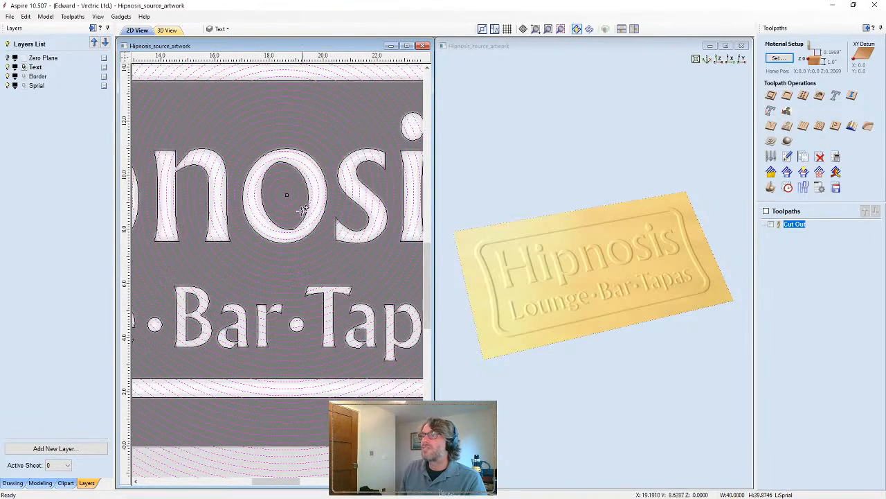
{"action": "left_click_drag", "start_coordinate": [303, 209], "coordinate": [287, 198]}
{"action": "scroll", "coordinate": [291, 239], "scroll_direction": "down", "scroll_amount": 3}
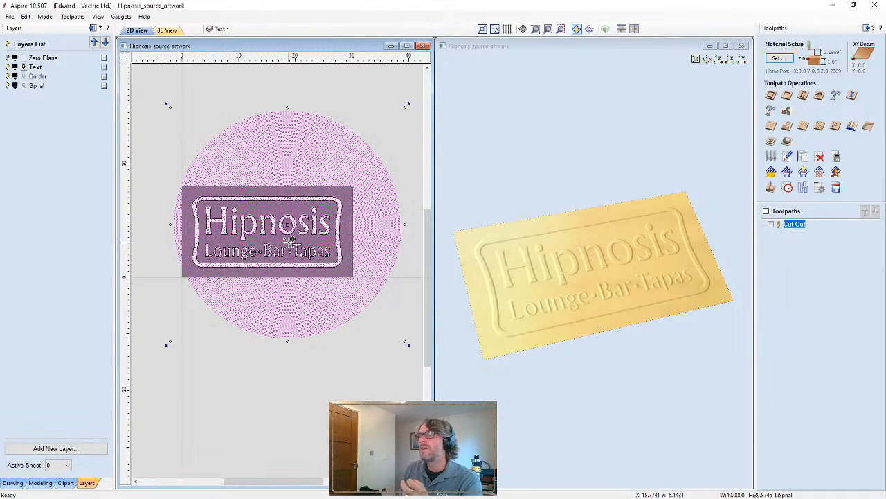
{"action": "scroll", "coordinate": [290, 242], "scroll_direction": "up", "scroll_amount": 1}
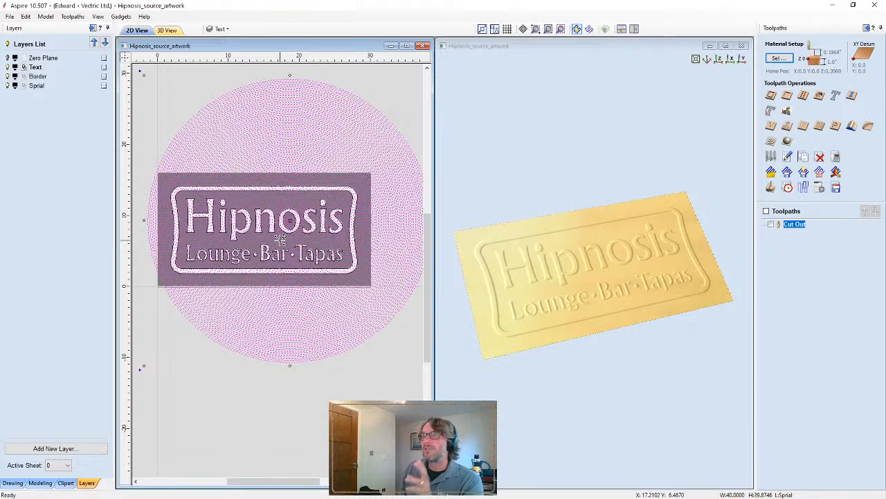
{"action": "scroll", "coordinate": [277, 237], "scroll_direction": "up", "scroll_amount": 3}
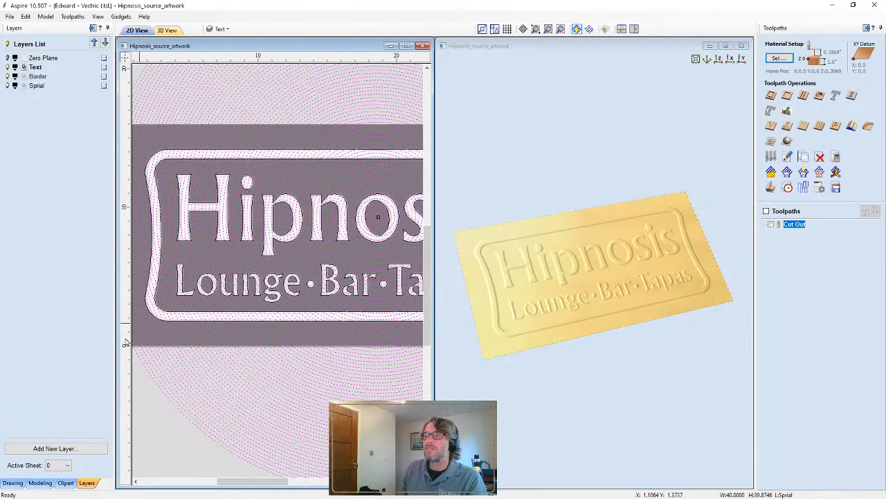
Trim the spiral to the inner border vector, clearing everything outside the boundary with curves refitted after clipping
{"action": "right_click", "coordinate": [150, 423]}
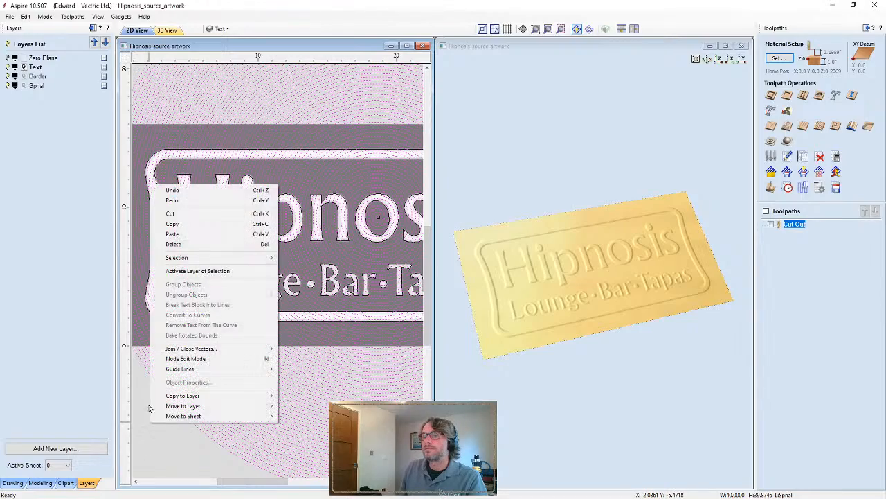
{"action": "left_click", "coordinate": [144, 400]}
{"action": "scroll", "coordinate": [145, 387], "scroll_direction": "down", "scroll_amount": 3}
{"action": "scroll", "coordinate": [155, 325], "scroll_direction": "up", "scroll_amount": 4}
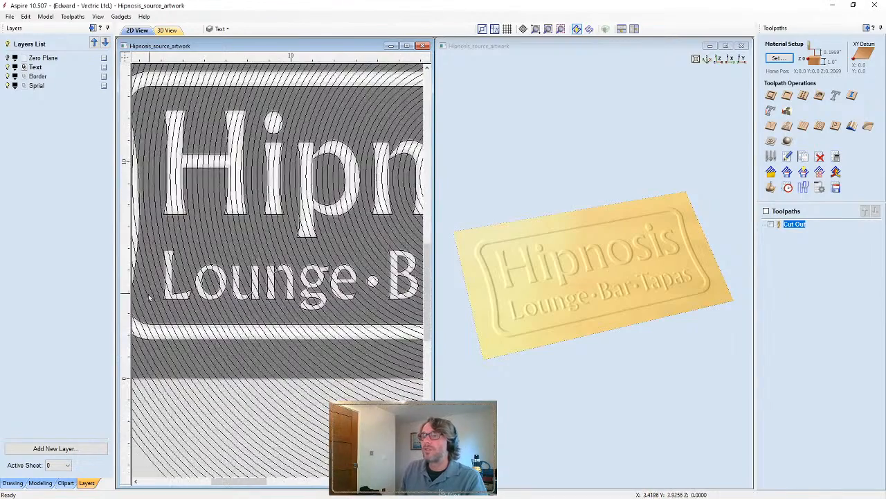
{"action": "scroll", "coordinate": [156, 323], "scroll_direction": "up", "scroll_amount": 2}
{"action": "scroll", "coordinate": [251, 310], "scroll_direction": "up", "scroll_amount": 1}
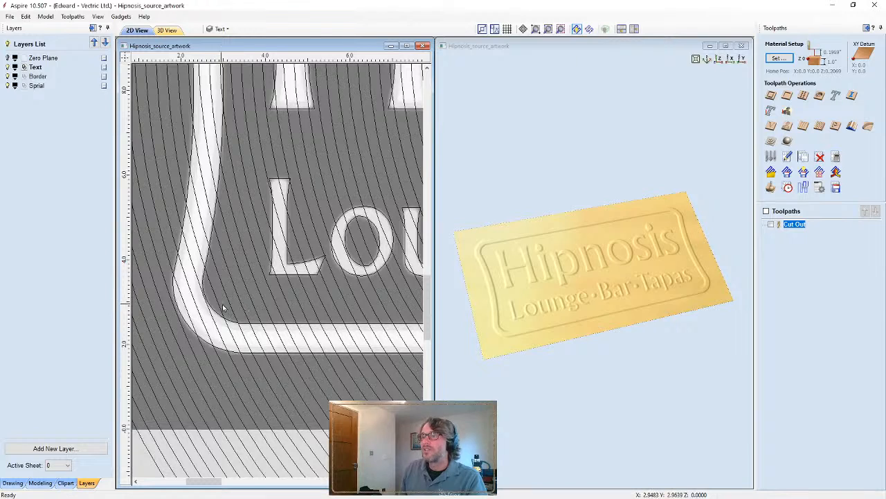
{"action": "left_click", "coordinate": [221, 309]}
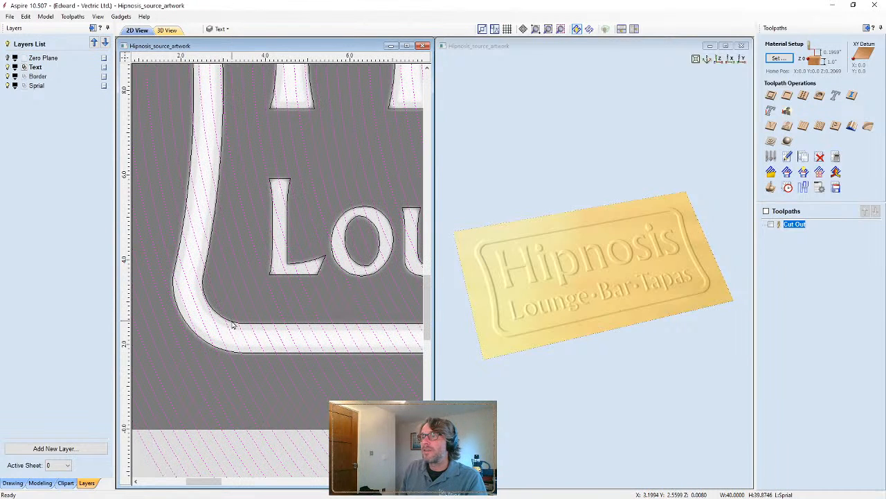
{"action": "left_click", "coordinate": [234, 324], "text": "shift"}
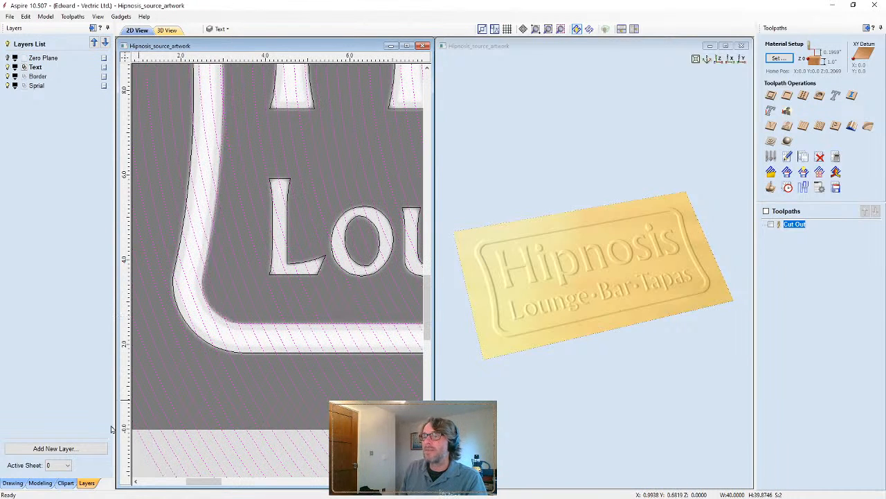
{"action": "left_click", "coordinate": [8, 484]}
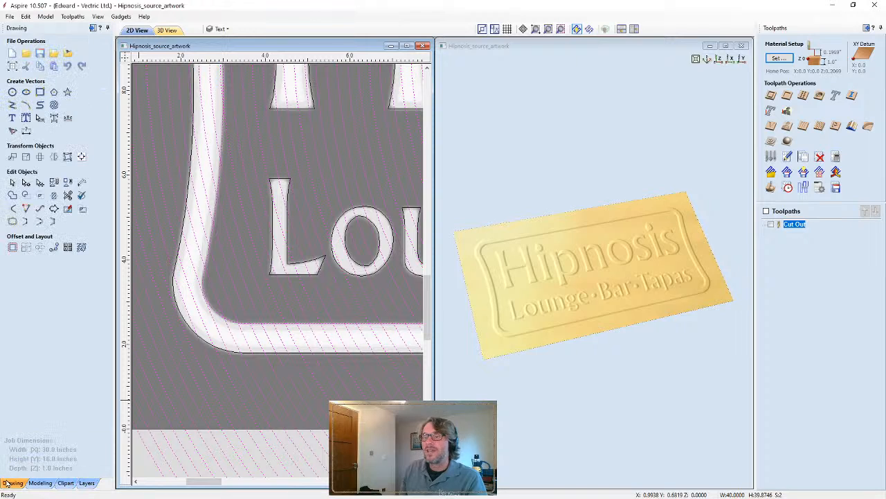
{"action": "left_click", "coordinate": [55, 196]}
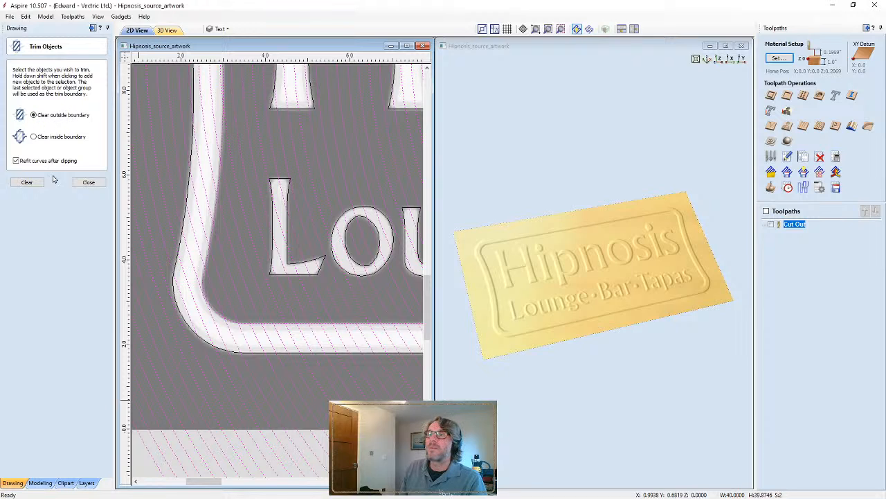
{"action": "left_click", "coordinate": [35, 184]}
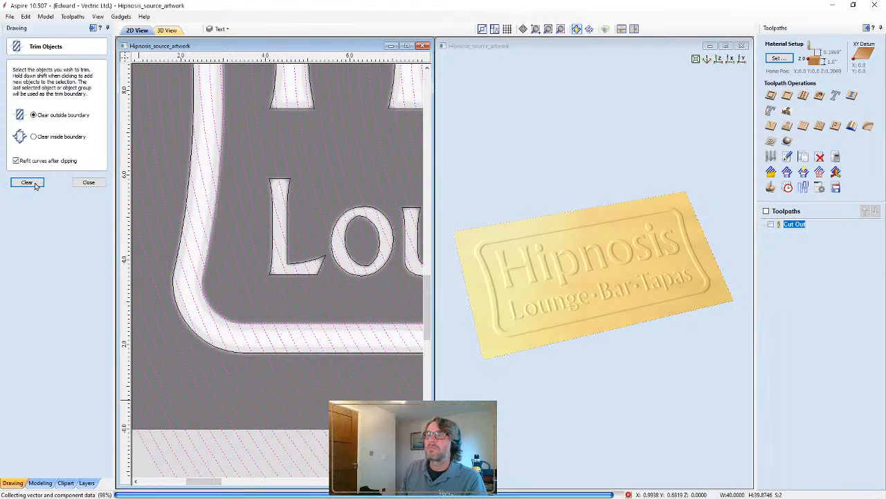
{"action": "left_click", "coordinate": [87, 183]}
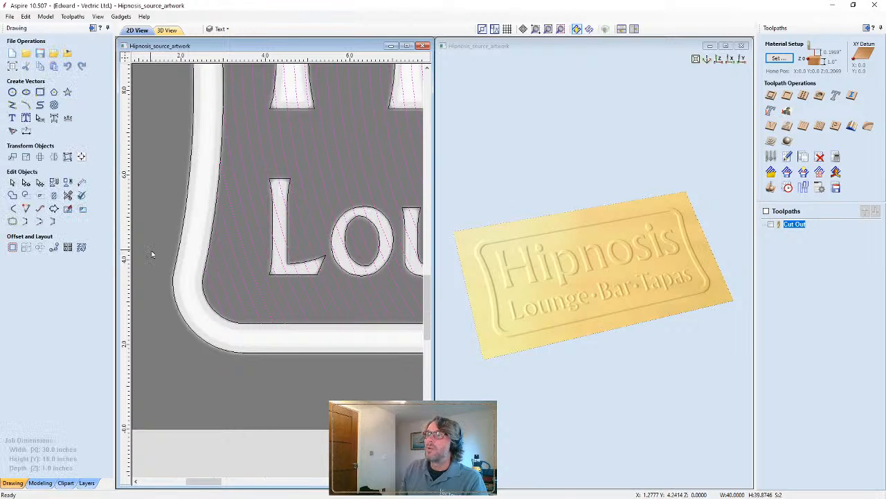
Calculate a 2D profile toolpath on the trimmed spiral vectors with the 90° 1/2" V-bit, start and cut depths 0.0 and optimized start points
{"action": "scroll", "coordinate": [221, 243], "scroll_direction": "down", "scroll_amount": 1}
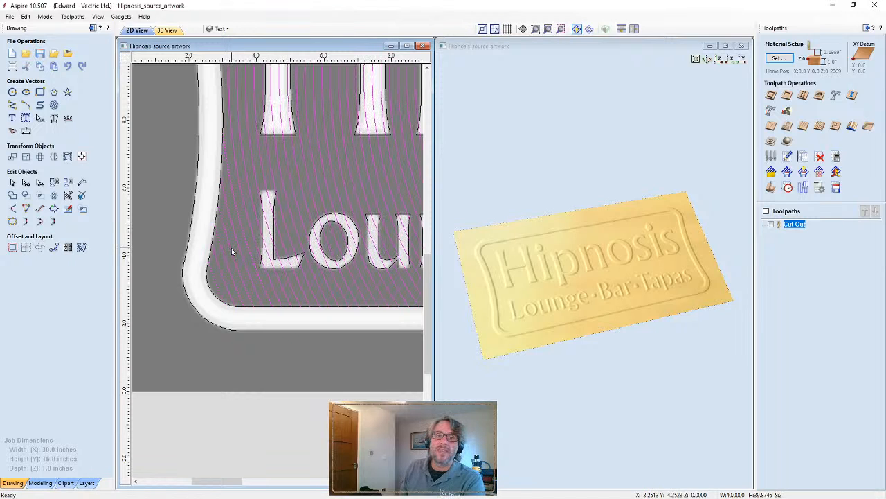
{"action": "scroll", "coordinate": [229, 247], "scroll_direction": "down", "scroll_amount": 1}
{"action": "scroll", "coordinate": [288, 226], "scroll_direction": "down", "scroll_amount": 2}
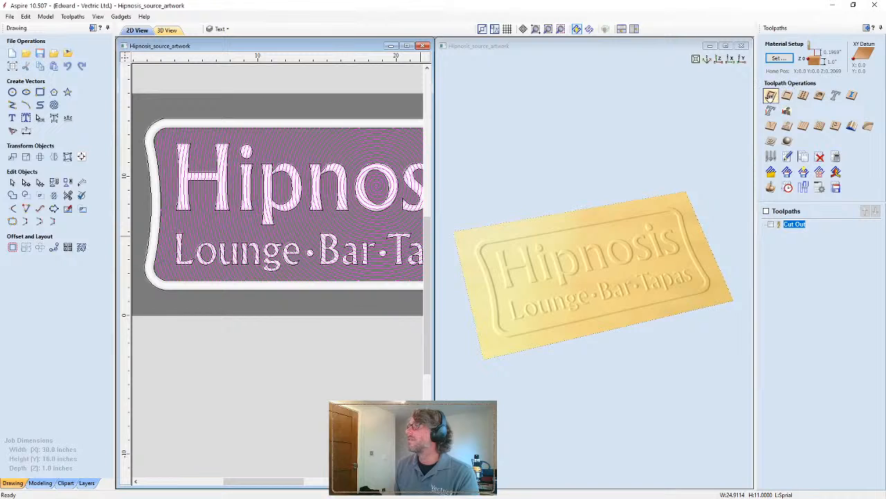
{"action": "left_click", "coordinate": [771, 97]}
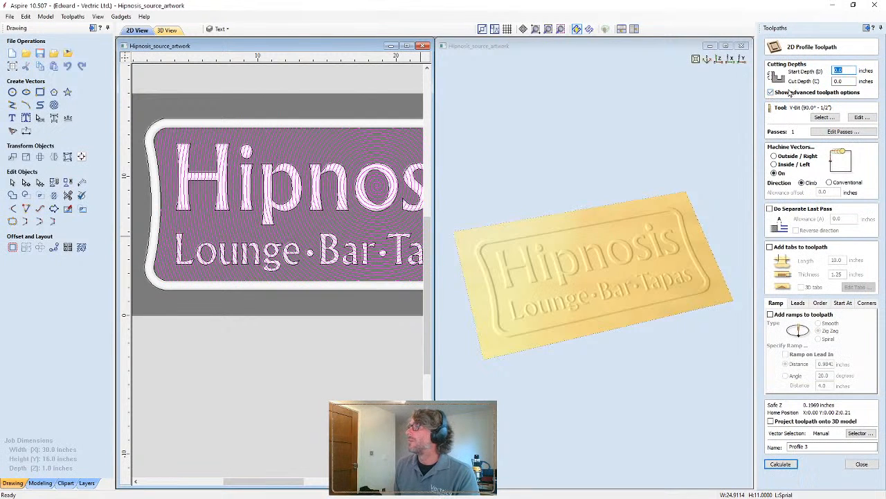
{"action": "left_click", "coordinate": [851, 83]}
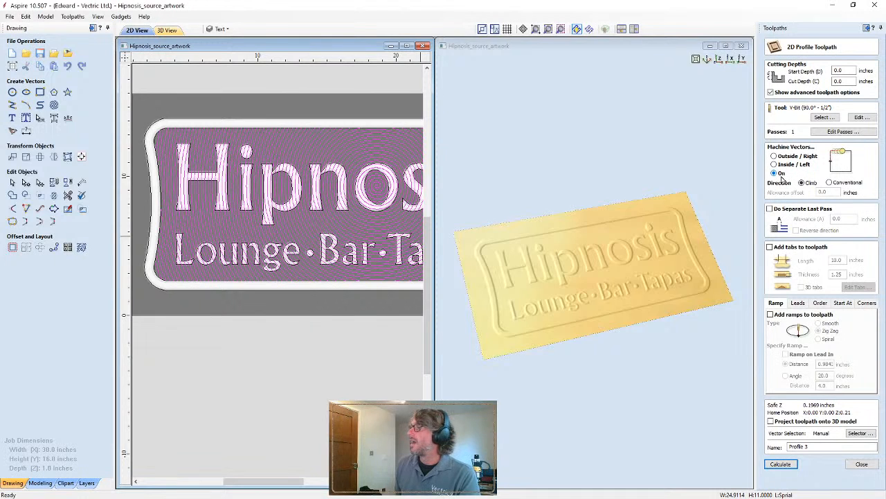
{"action": "left_click", "coordinate": [835, 304]}
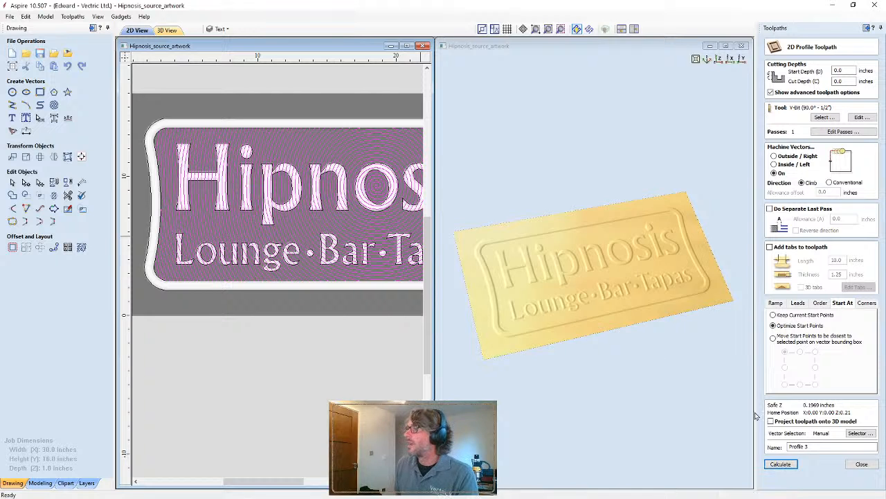
{"action": "left_click", "coordinate": [778, 463]}
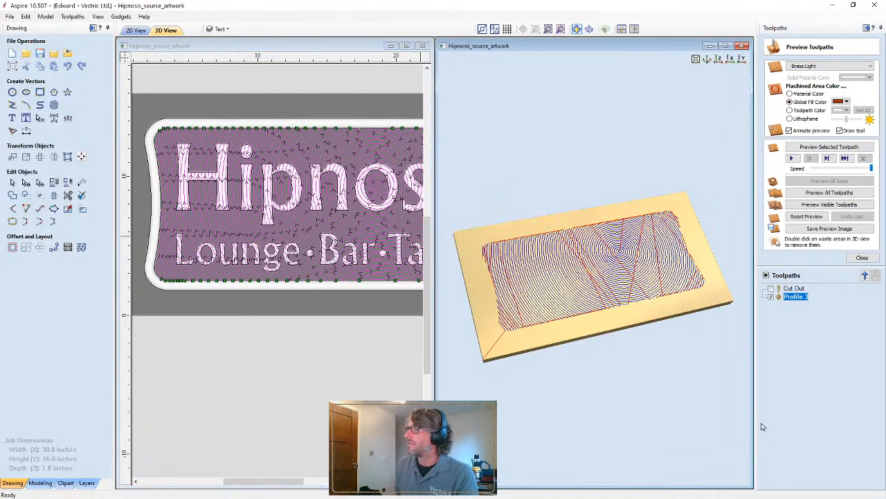
Preview the spiral profile toolpath and inspect the simulated material surface
{"action": "scroll", "coordinate": [610, 323], "scroll_direction": "up", "scroll_amount": 4}
{"action": "left_click_drag", "start_coordinate": [619, 337], "coordinate": [641, 353]}
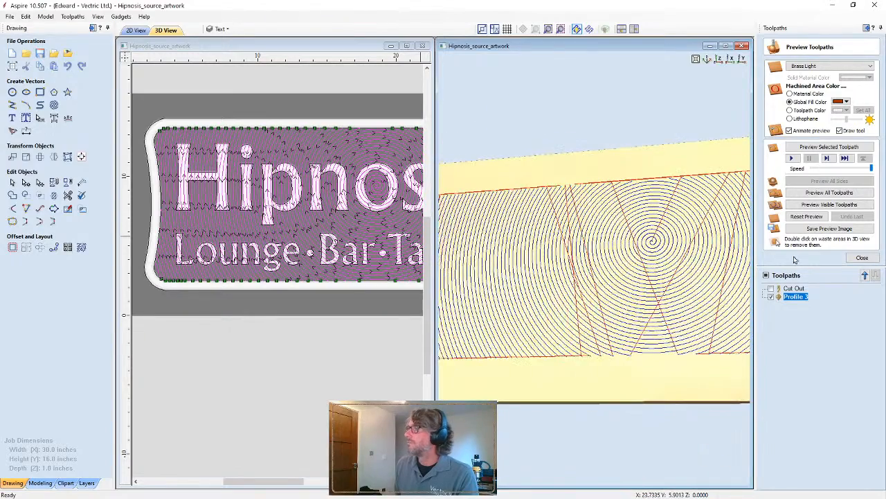
{"action": "left_click", "coordinate": [812, 147]}
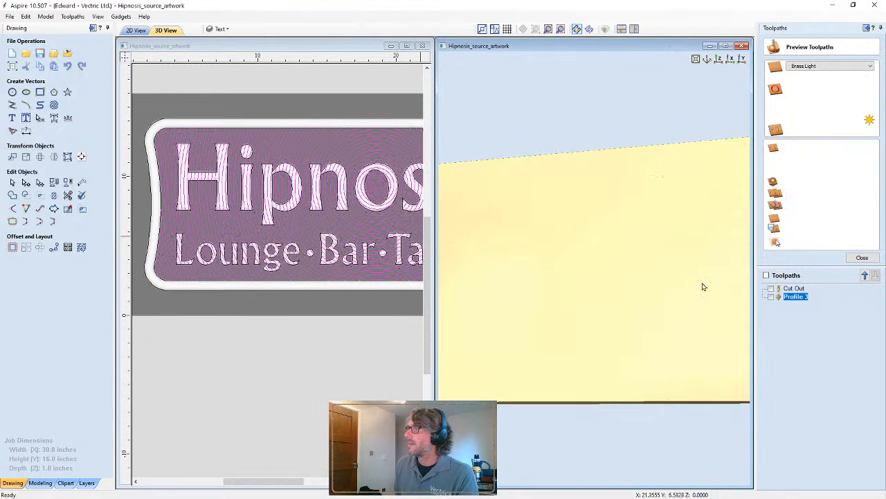
{"action": "scroll", "coordinate": [623, 356], "scroll_direction": "down", "scroll_amount": 3}
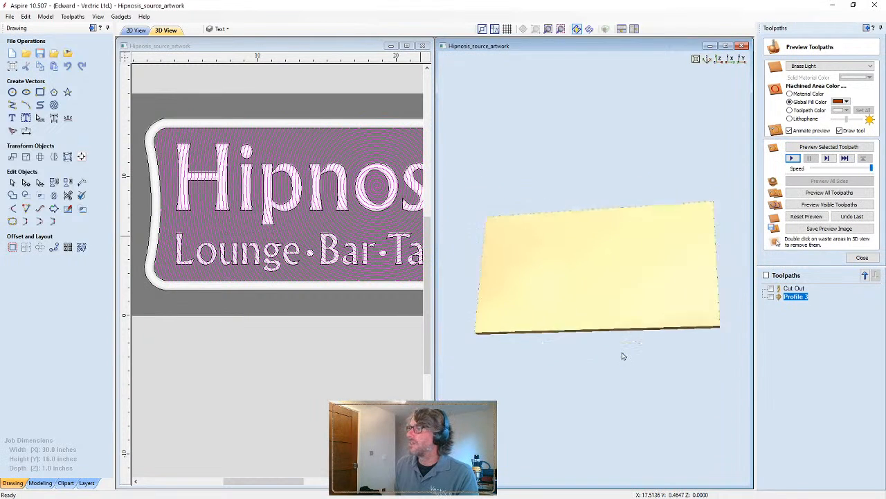
{"action": "scroll", "coordinate": [621, 356], "scroll_direction": "up", "scroll_amount": 3}
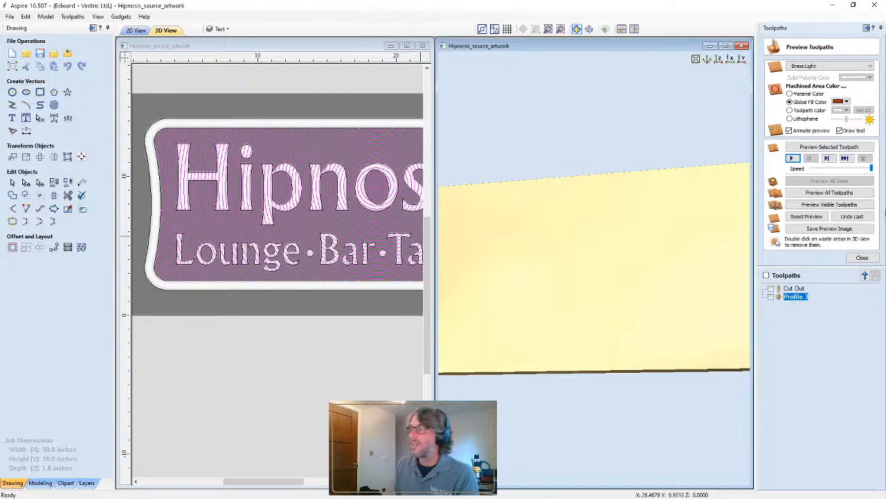
Edit the Profile 3 toolpath to project it onto the 3D model and recalculate it
{"action": "left_click", "coordinate": [771, 297]}
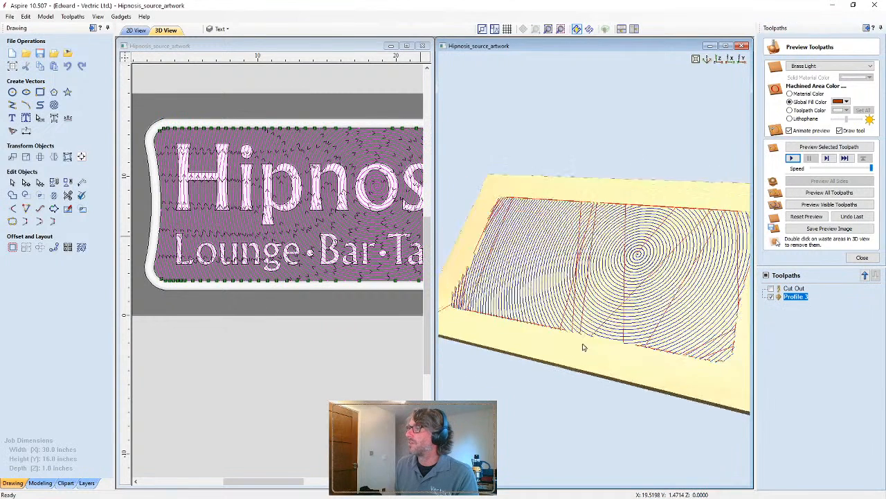
{"action": "double_click", "coordinate": [800, 297]}
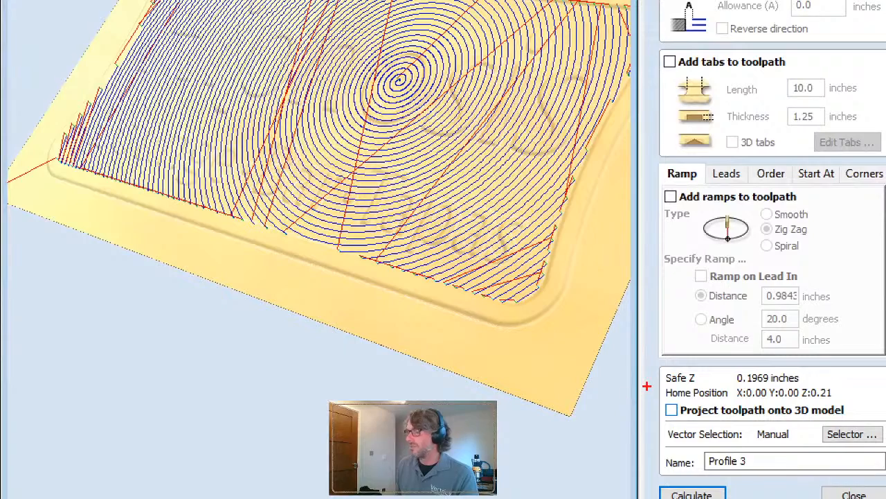
{"action": "left_click_drag", "start_coordinate": [648, 379], "coordinate": [867, 436]}
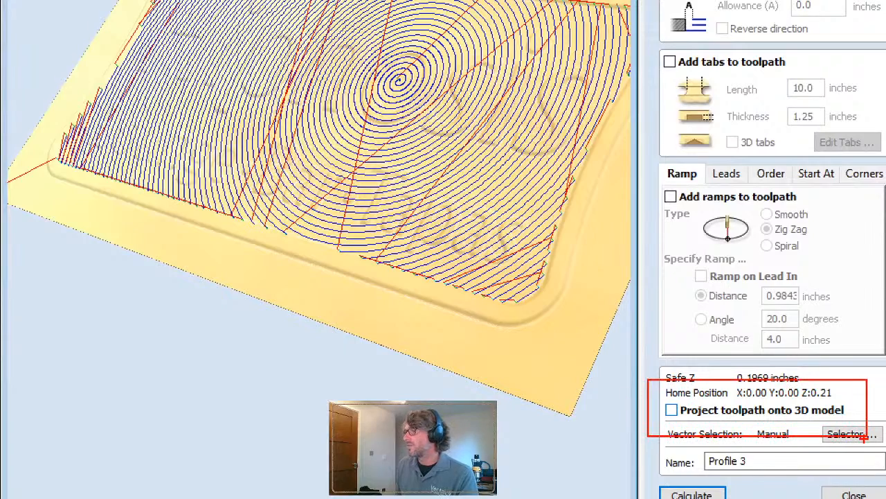
{"action": "key", "text": "Escape"}
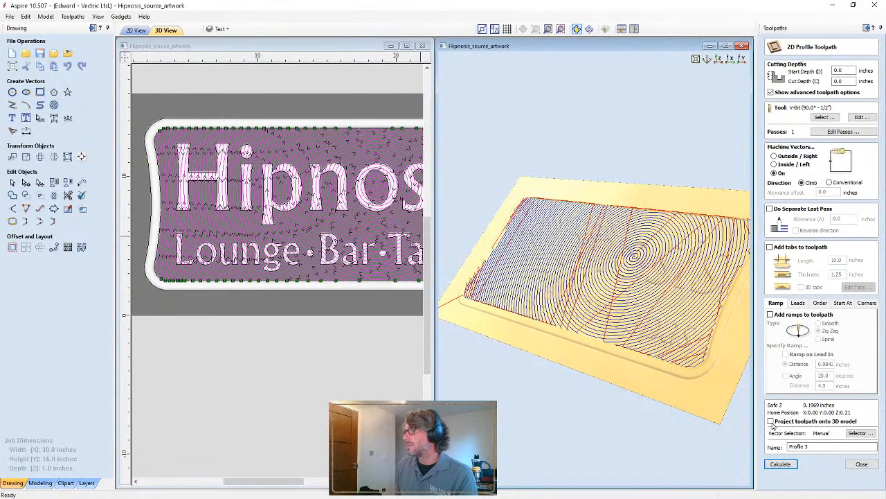
{"action": "left_click", "coordinate": [772, 422]}
{"action": "left_click", "coordinate": [780, 463]}
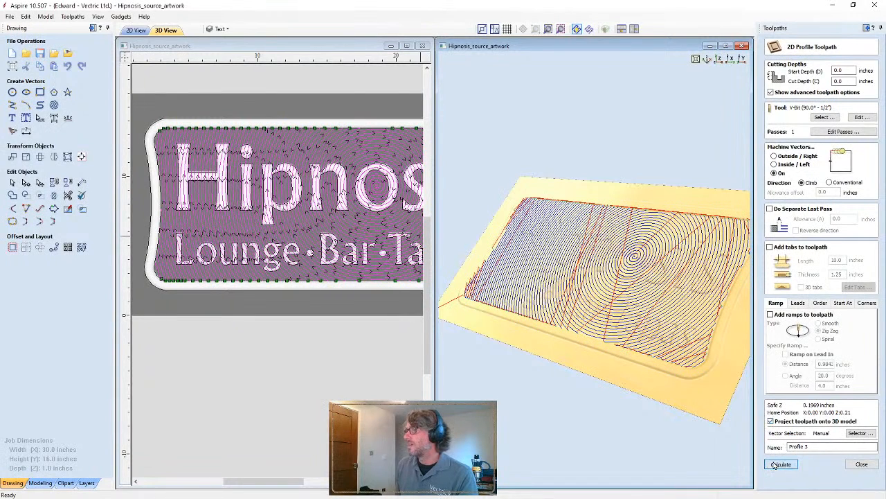
Preview the projected spiral toolpath and examine the carved grooves around the lettering up close
{"action": "left_click_drag", "start_coordinate": [567, 331], "coordinate": [544, 311]}
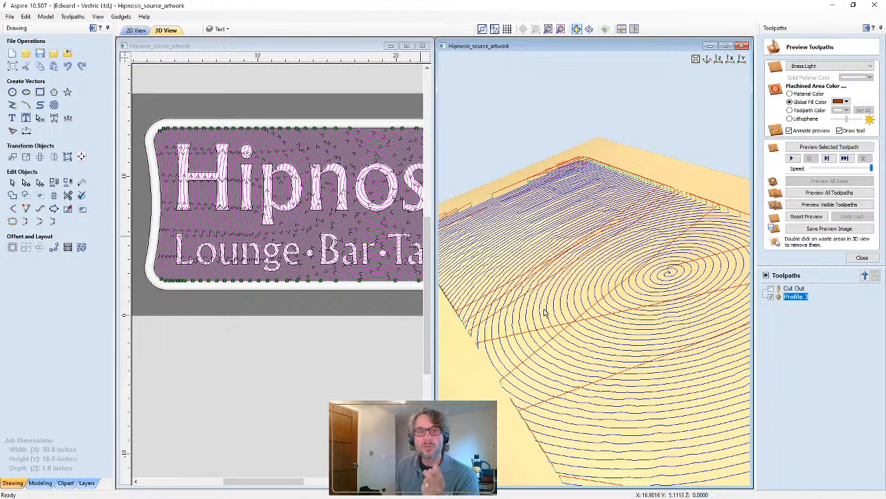
{"action": "left_click", "coordinate": [825, 193]}
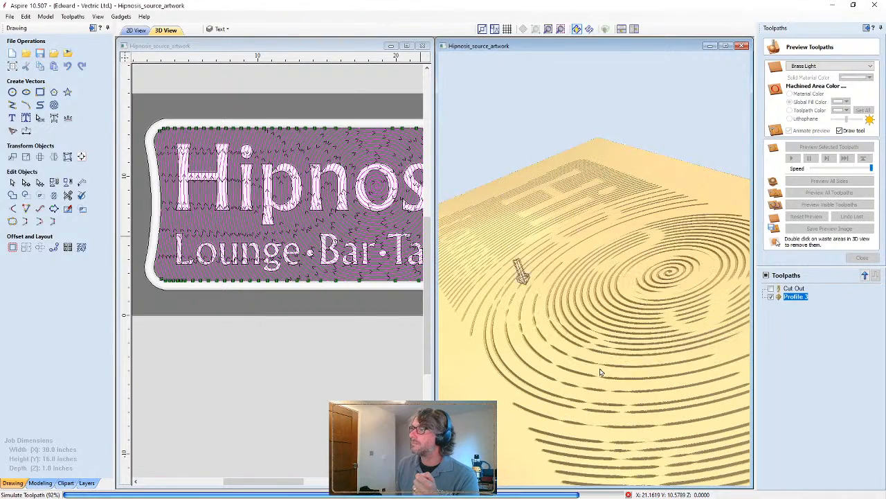
{"action": "scroll", "coordinate": [601, 372], "scroll_direction": "down", "scroll_amount": 5}
{"action": "left_click_drag", "start_coordinate": [576, 369], "coordinate": [690, 346]}
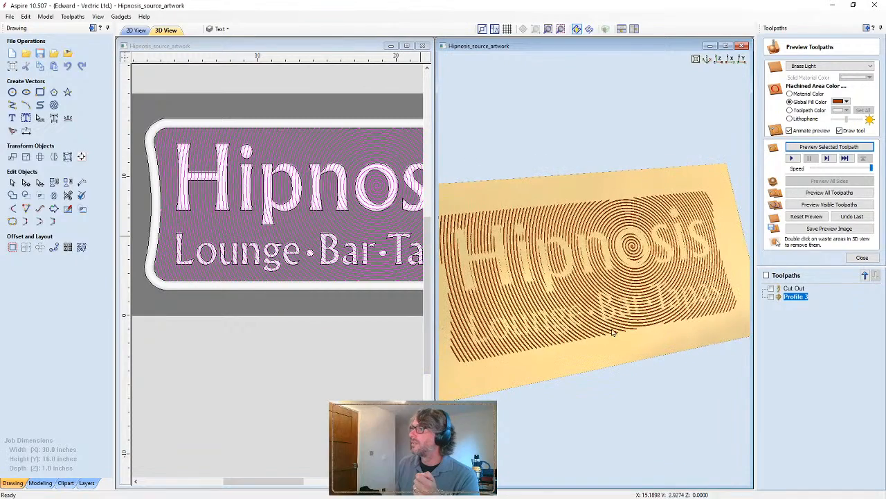
{"action": "scroll", "coordinate": [612, 333], "scroll_direction": "up", "scroll_amount": 5}
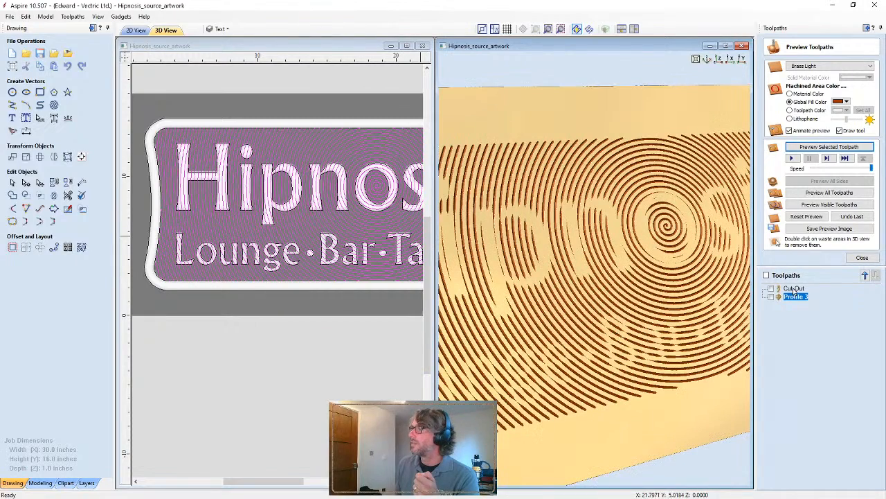
Preview the Cut Out toolpath and maximize the 3D view to show the whole sign
{"action": "left_click", "coordinate": [793, 289]}
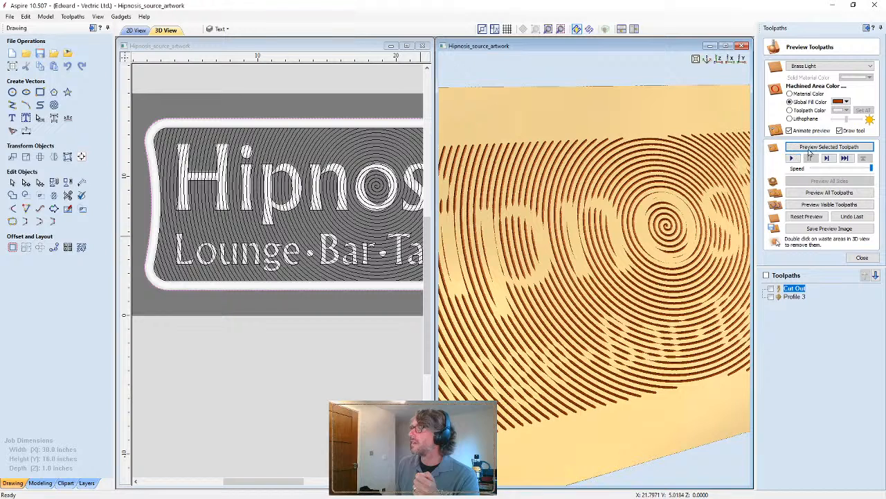
{"action": "left_click", "coordinate": [810, 149]}
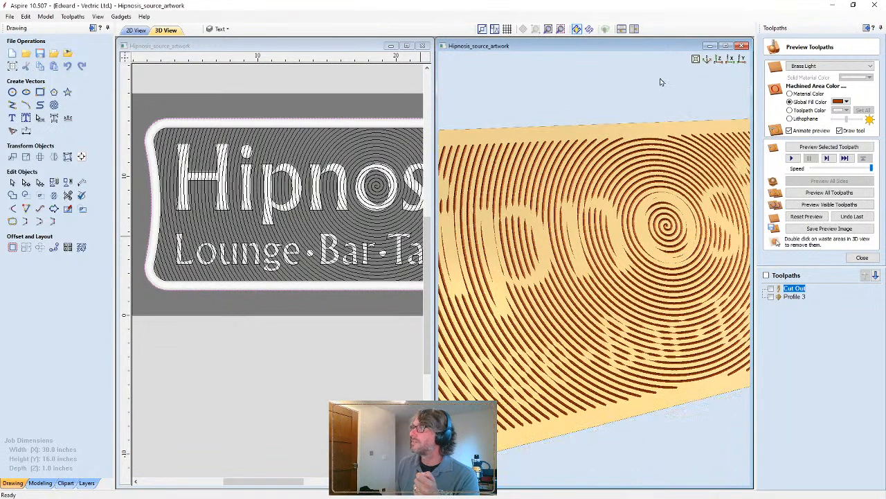
{"action": "double_click", "coordinate": [634, 47]}
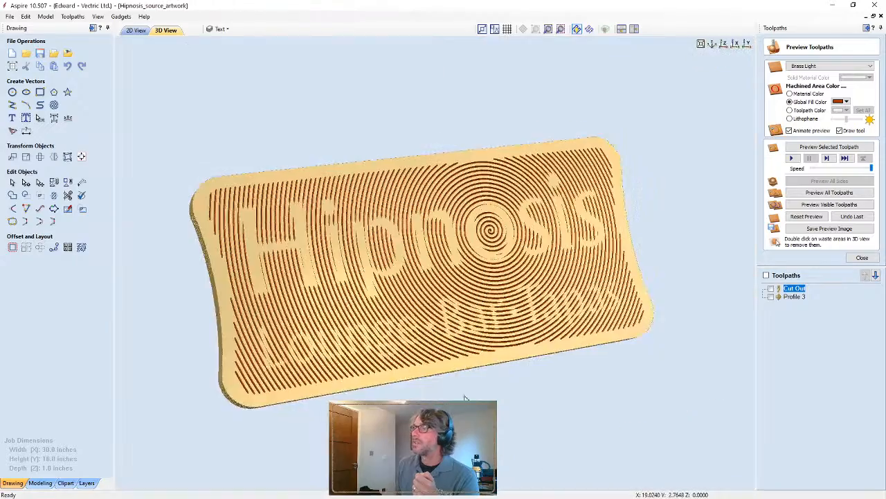
Examine the simulated sign from different angles and inspect the spiral grooves across the lettering up close
{"action": "left_click_drag", "start_coordinate": [466, 398], "coordinate": [262, 393]}
{"action": "scroll", "coordinate": [421, 359], "scroll_direction": "up", "scroll_amount": 3}
{"action": "scroll", "coordinate": [435, 408], "scroll_direction": "up", "scroll_amount": 2}
{"action": "scroll", "coordinate": [415, 419], "scroll_direction": "down", "scroll_amount": 3}
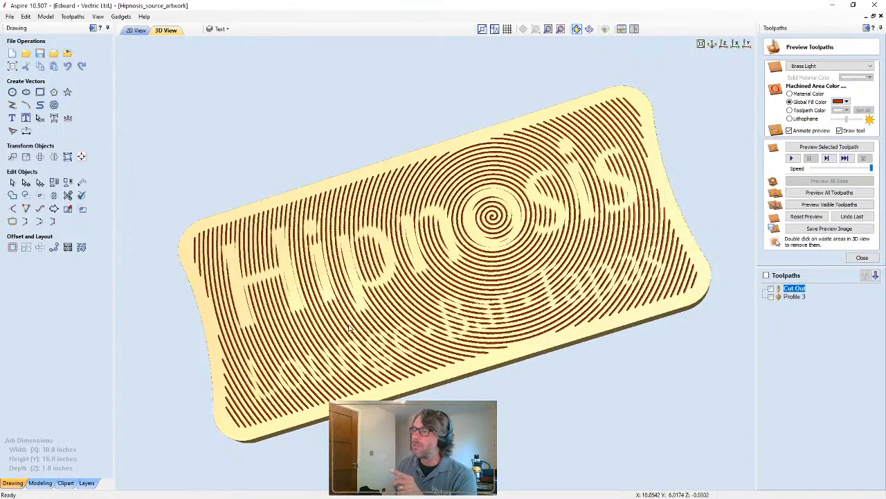
{"action": "scroll", "coordinate": [367, 330], "scroll_direction": "up", "scroll_amount": 3}
{"action": "scroll", "coordinate": [387, 324], "scroll_direction": "up", "scroll_amount": 2}
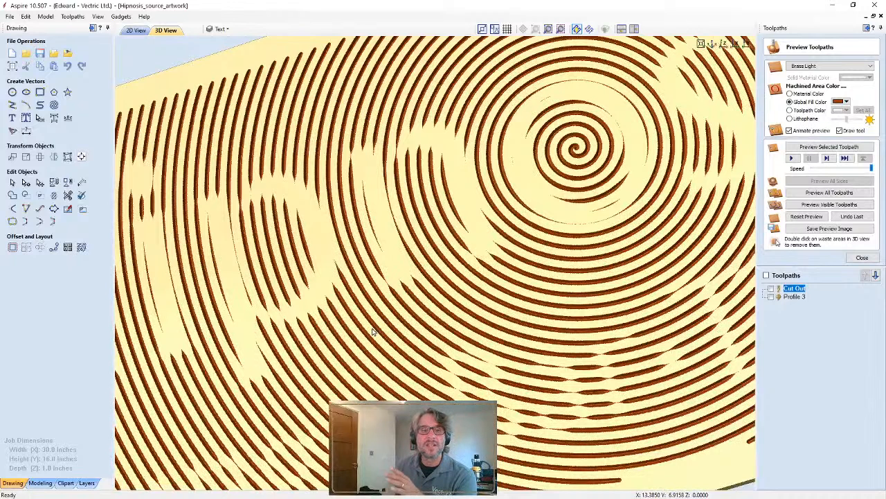
Set the shape height of the baked sign component to 0.1 inches
{"action": "left_click", "coordinate": [48, 483]}
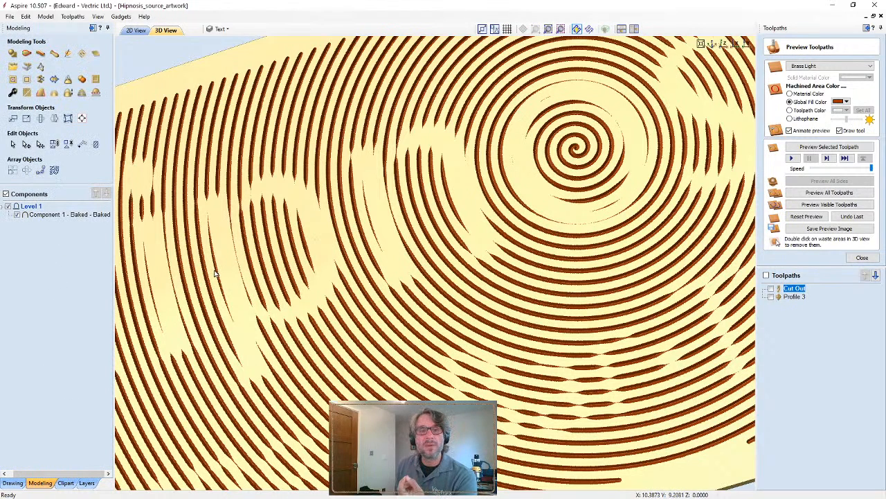
{"action": "double_click", "coordinate": [77, 215]}
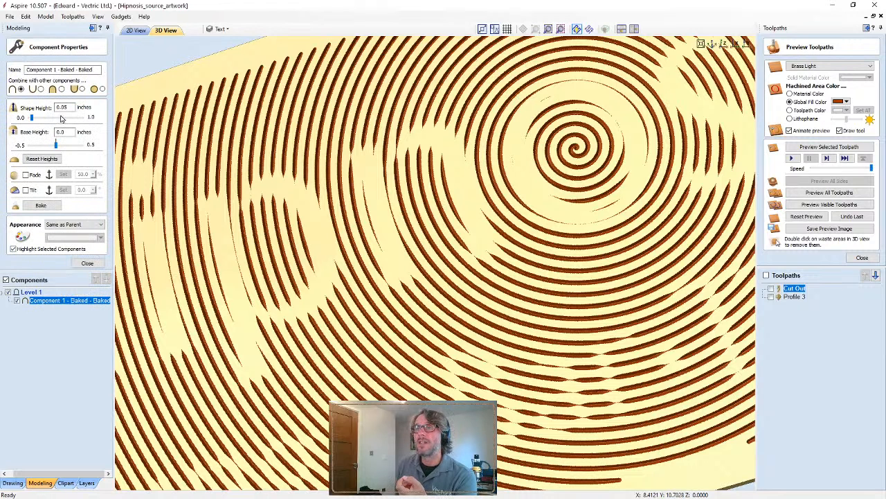
{"action": "left_click_drag", "start_coordinate": [62, 107], "coordinate": [72, 107]}
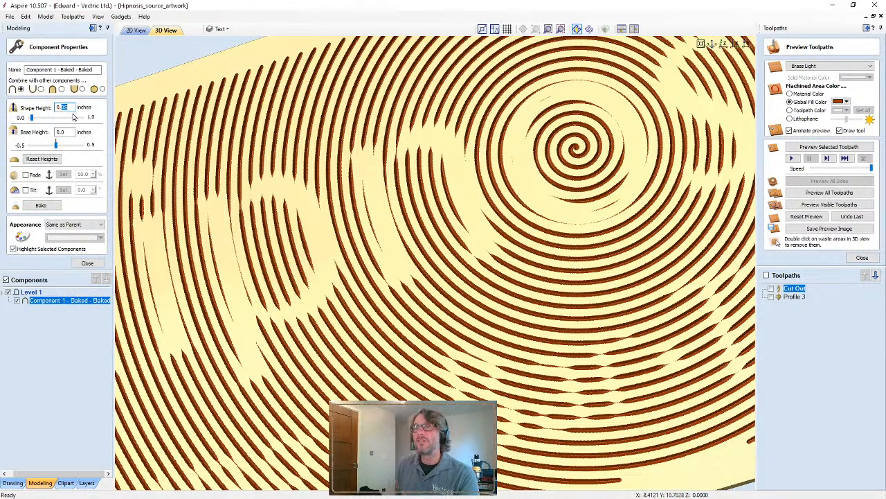
{"action": "type", "text": "1"}
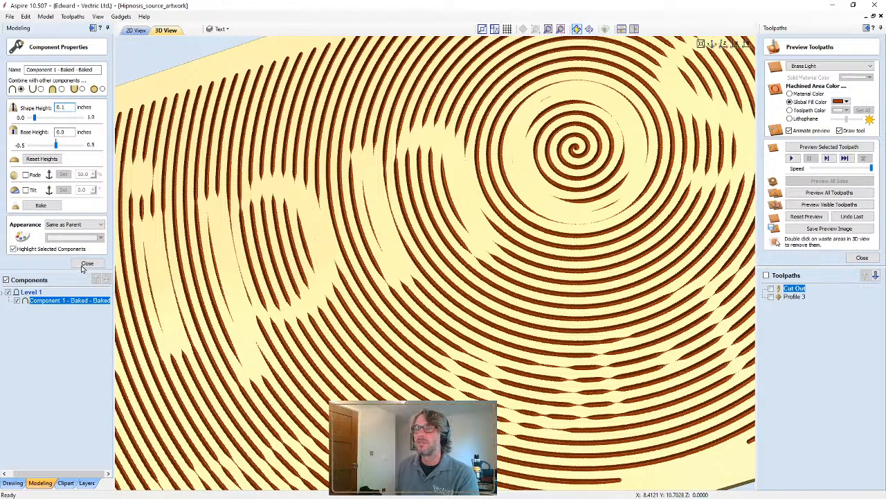
{"action": "left_click", "coordinate": [86, 264]}
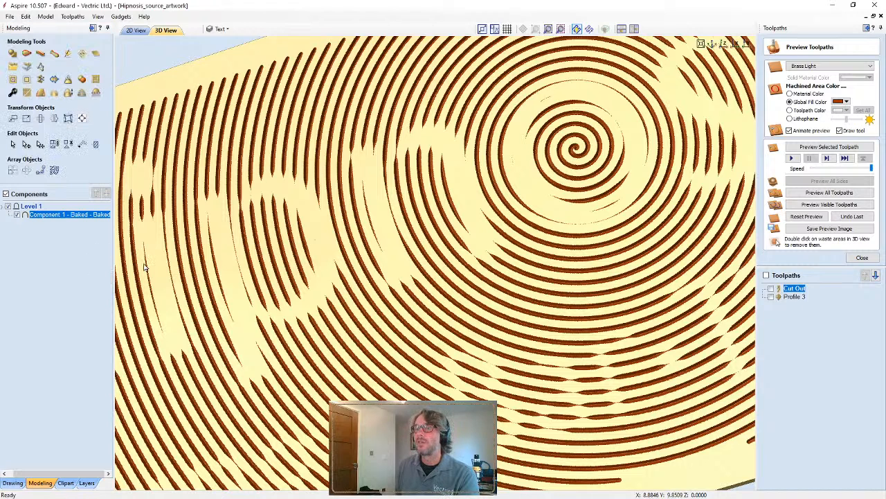
Check the model's position in the material setup without changing it, and recalculate all toolpaths for the modified relief
{"action": "left_click", "coordinate": [862, 257]}
{"action": "left_click", "coordinate": [779, 59]}
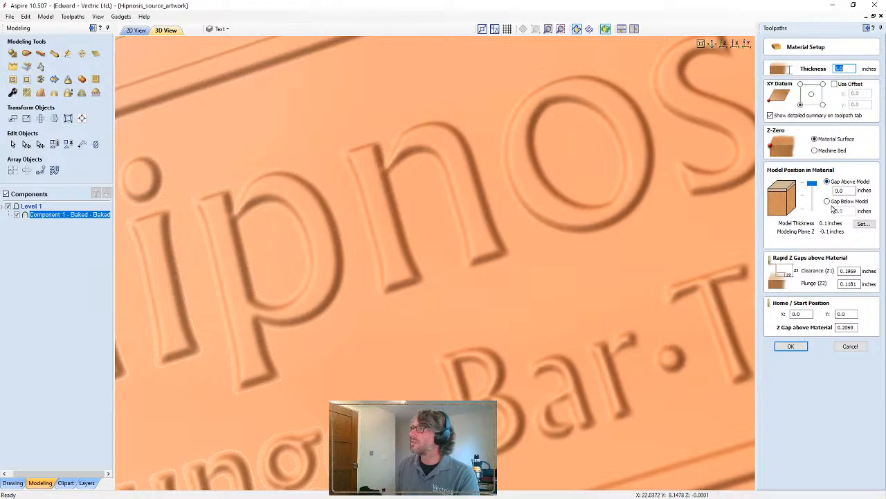
{"action": "left_click", "coordinate": [850, 347]}
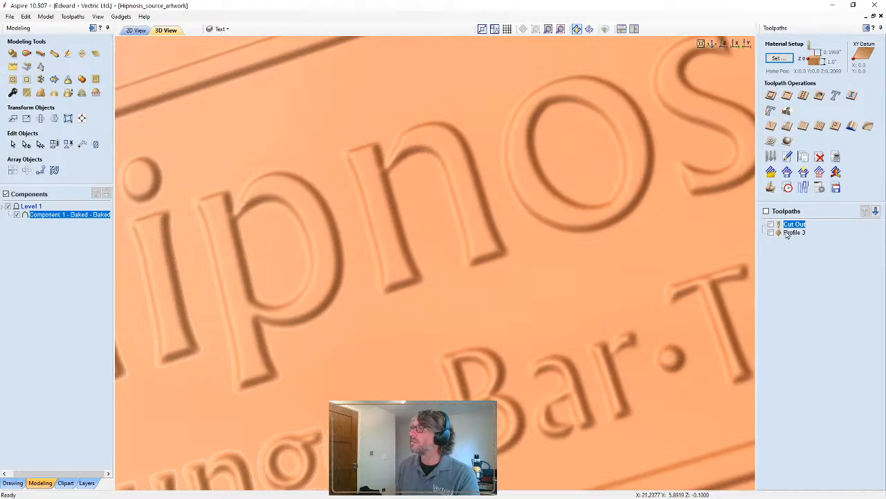
{"action": "left_click", "coordinate": [836, 172]}
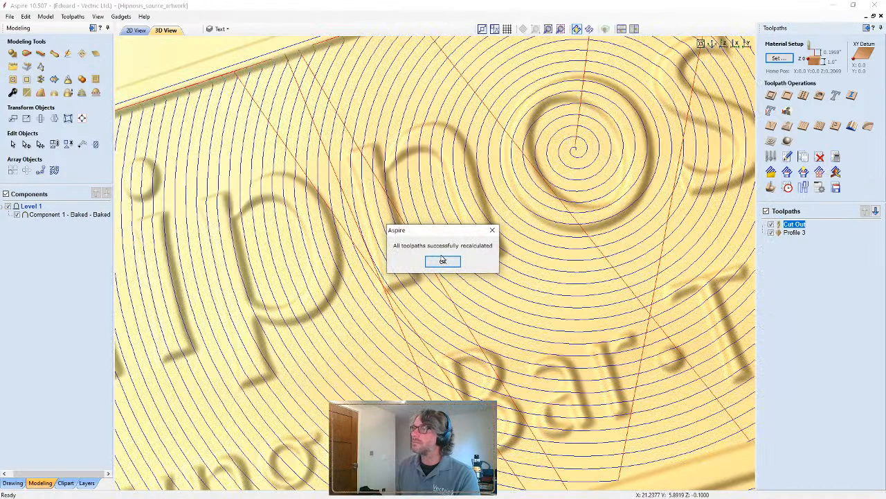
{"action": "left_click", "coordinate": [453, 258]}
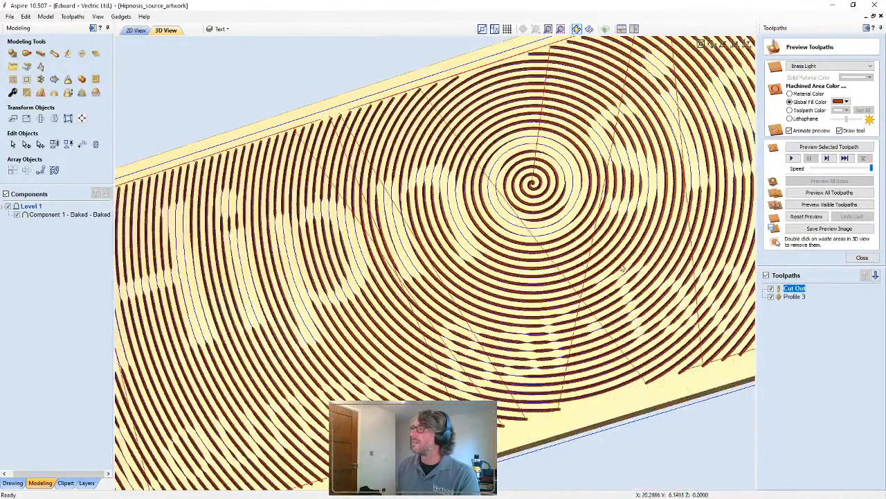
Reset the simulation, preview all toolpaths again and inspect the recarved lettering on the whole sign
{"action": "left_click", "coordinate": [800, 217]}
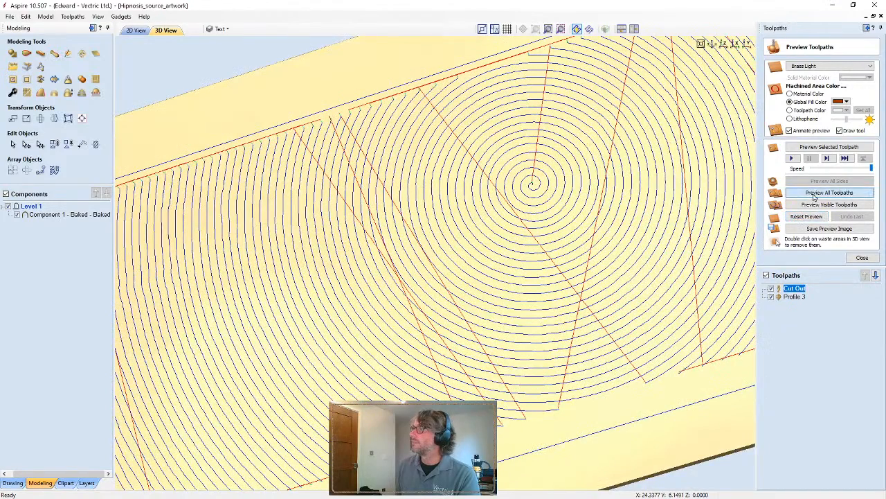
{"action": "left_click", "coordinate": [813, 194]}
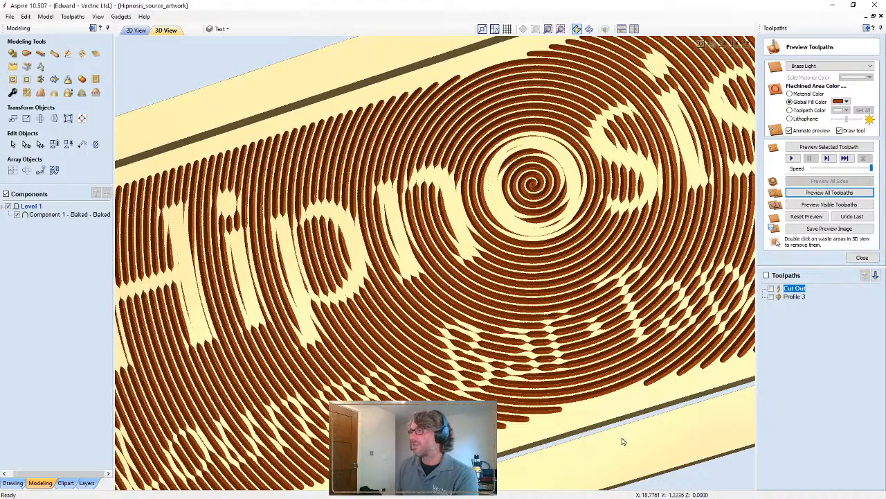
{"action": "scroll", "coordinate": [619, 435], "scroll_direction": "down", "scroll_amount": 5}
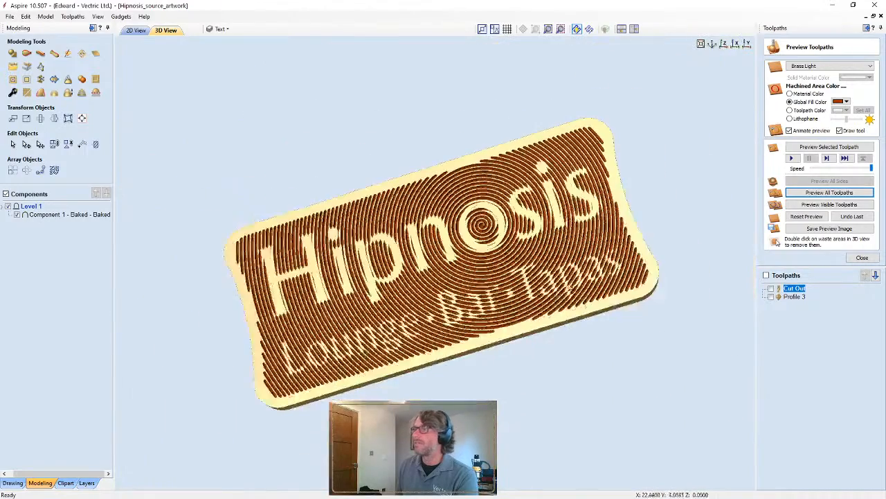
{"action": "left_click_drag", "start_coordinate": [595, 388], "coordinate": [572, 278]}
{"action": "scroll", "coordinate": [572, 278], "scroll_direction": "up", "scroll_amount": 3}
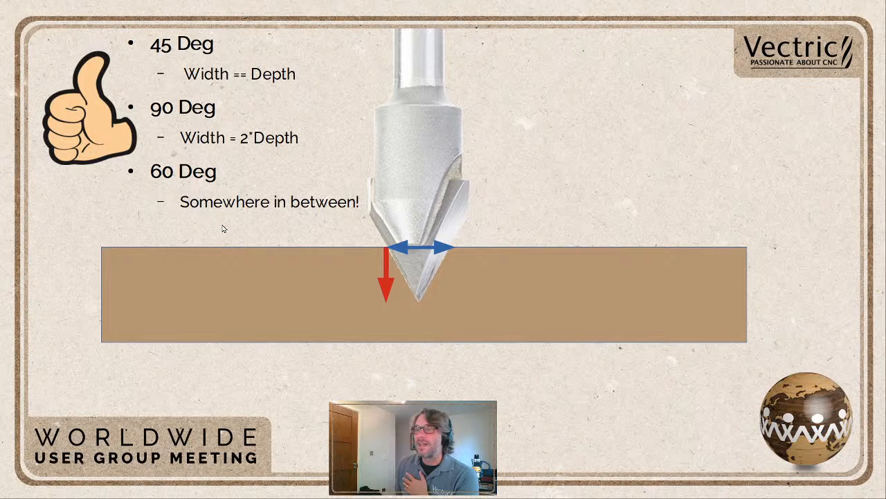
{"action": "key", "text": "Right"}
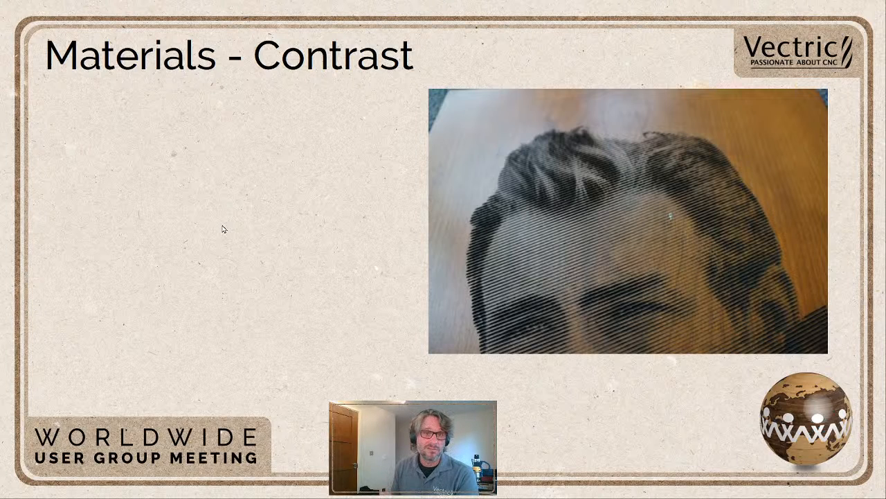
{"action": "left_click", "coordinate": [272, 190]}
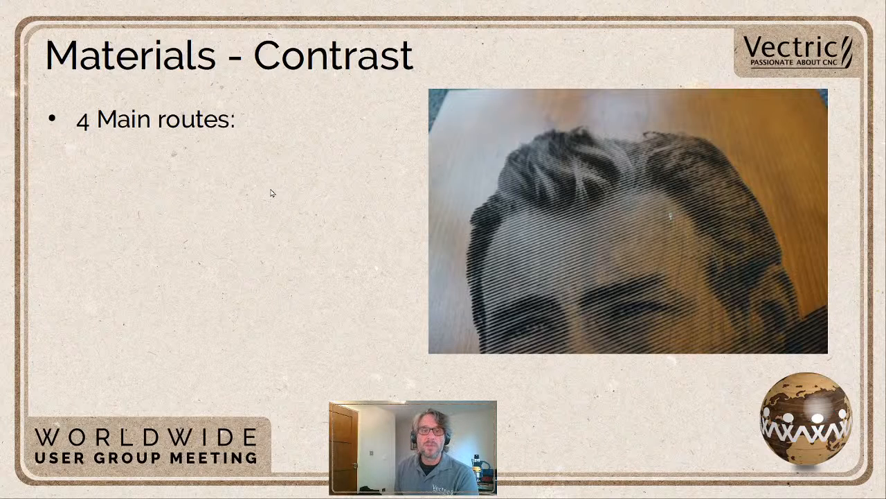
{"action": "left_click", "coordinate": [271, 192]}
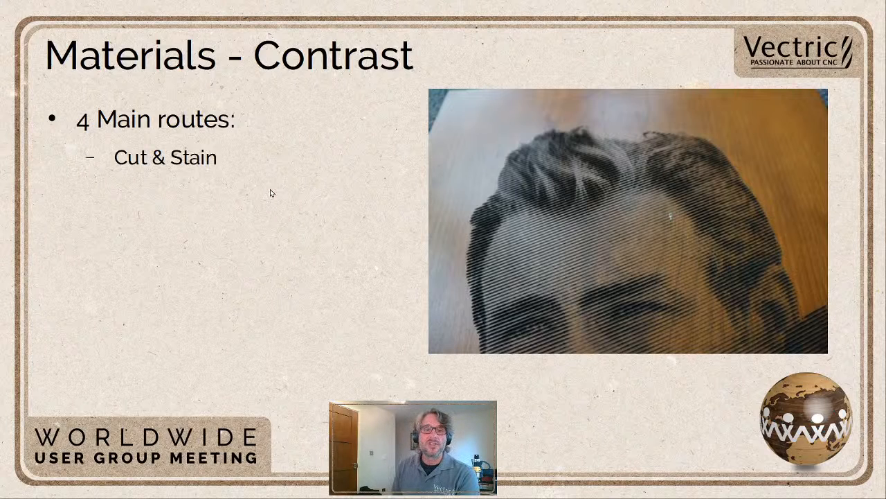